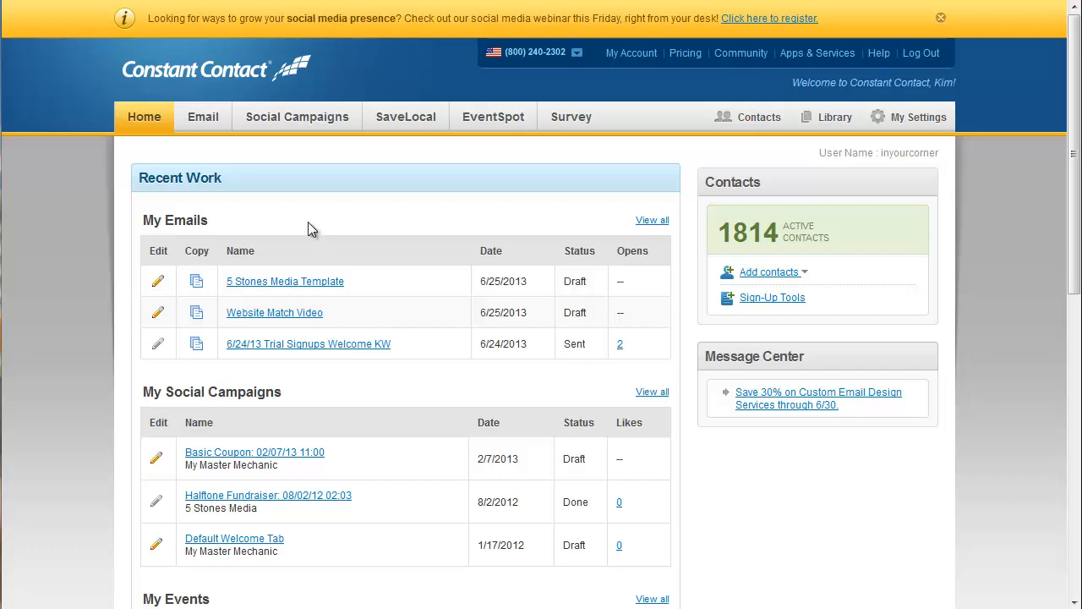
- Start creating a new email and search the template library for "mobile"
left_click(201, 123)
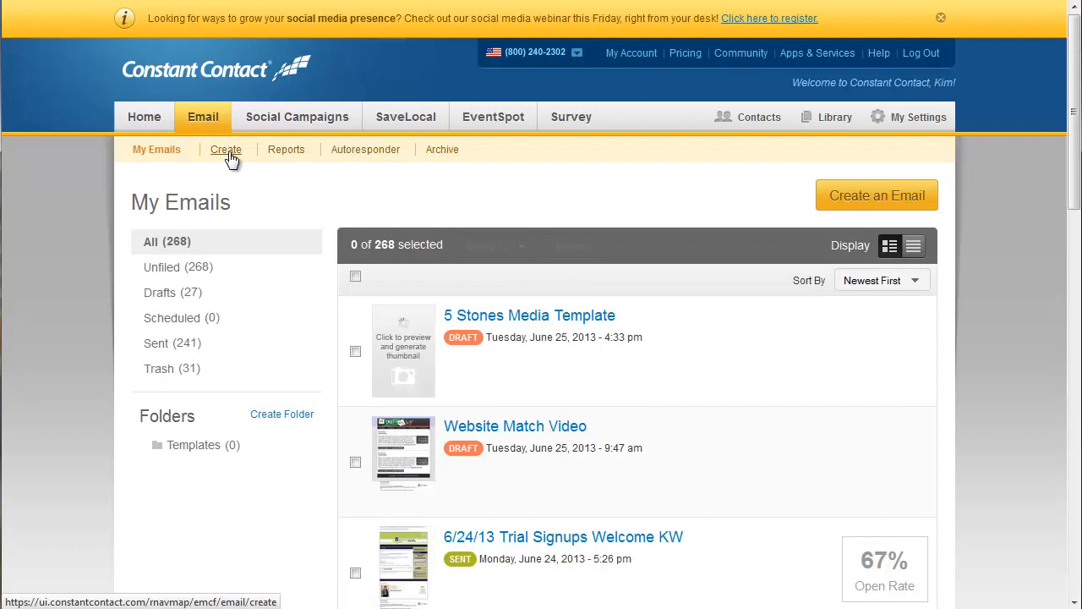
left_click(229, 155)
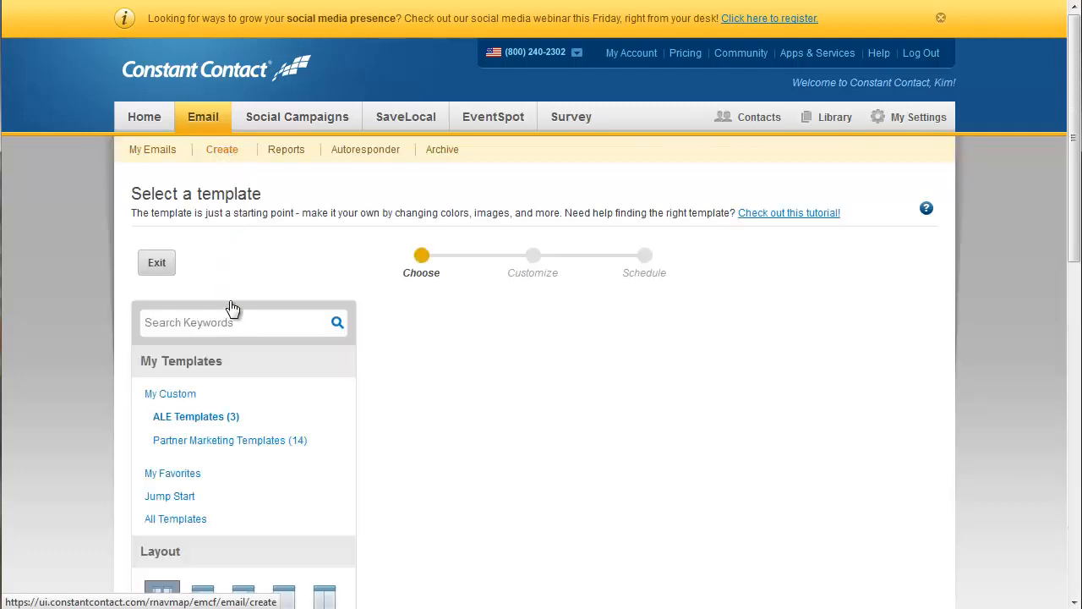
left_click(237, 324)
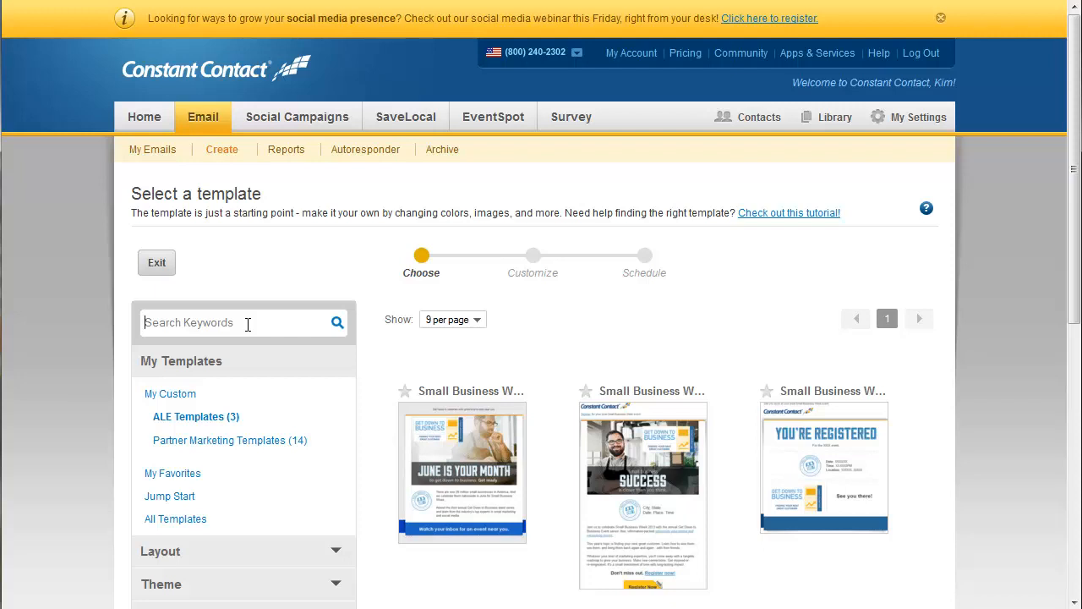
type("mobile")
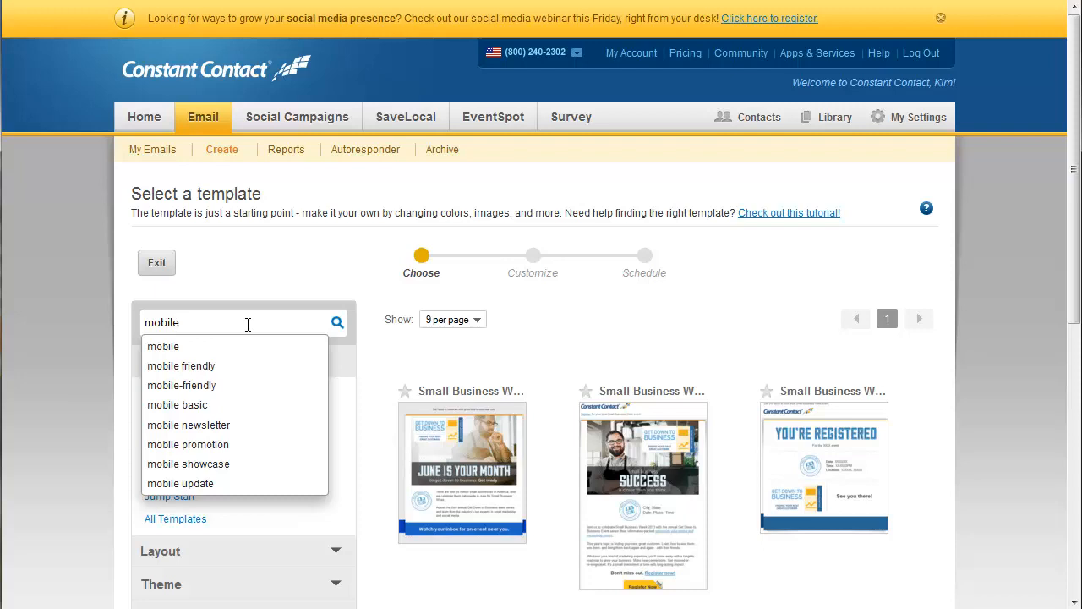
left_click(337, 325)
- Choose the Mobile Update template for the new email
scroll(610, 358, "down", 1)
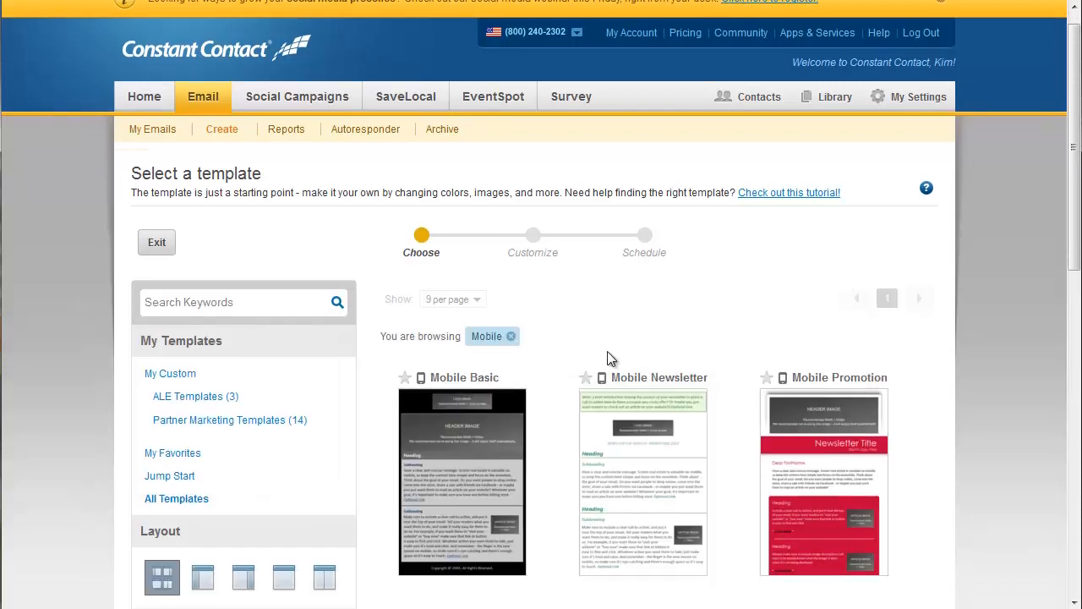
scroll(610, 359, "down", 5)
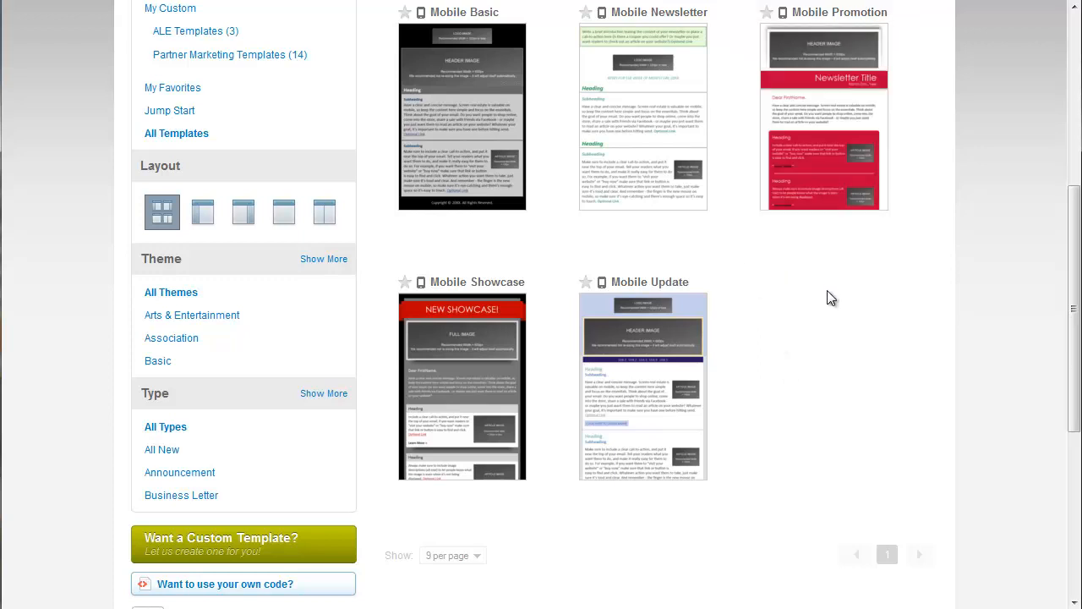
mouse_move(719, 312)
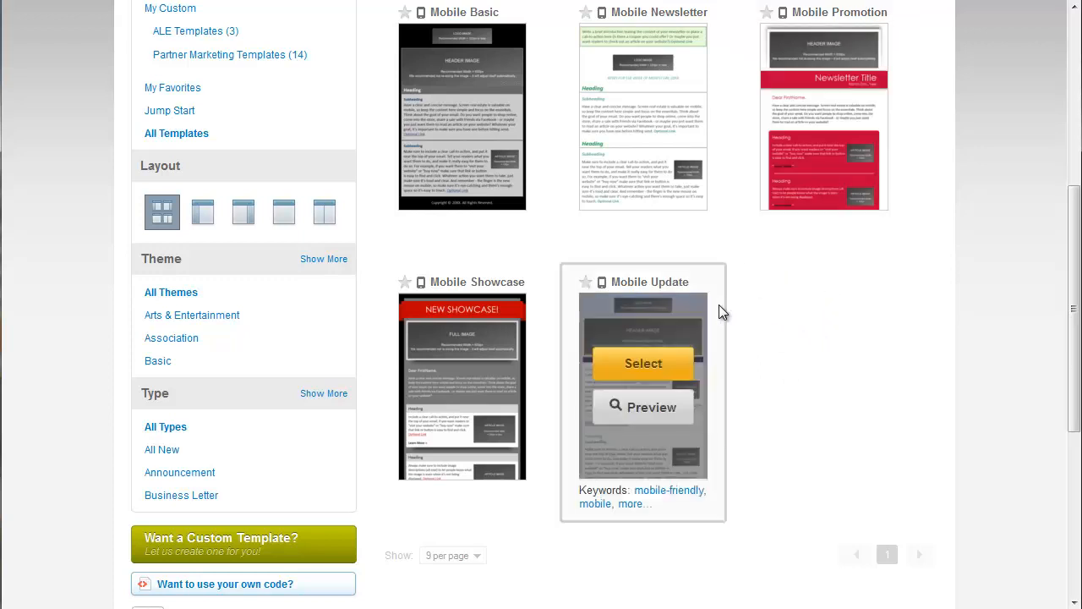
left_click(643, 364)
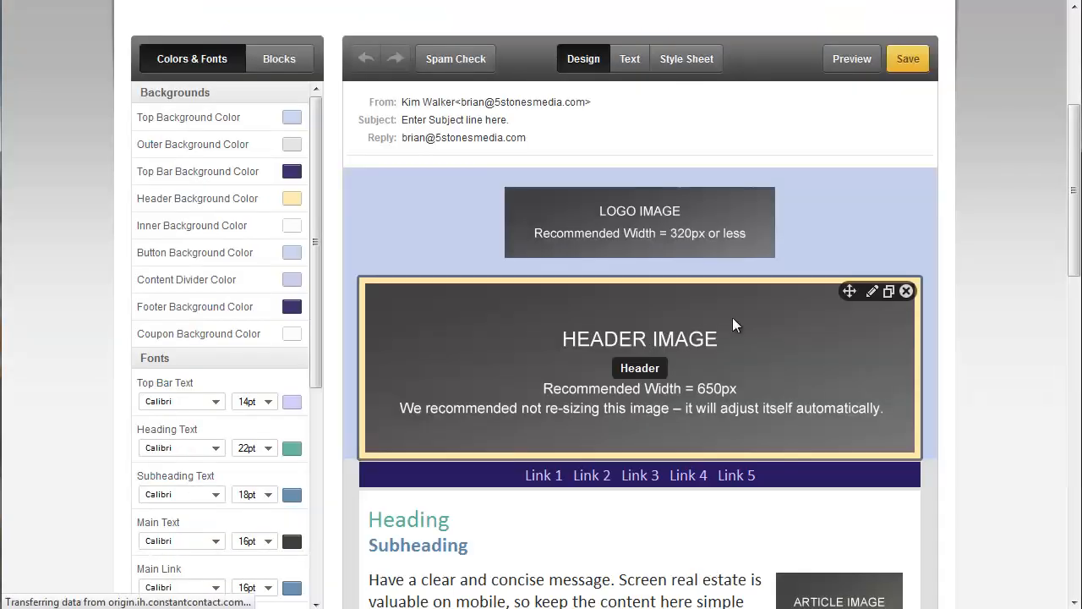
- Examine the template's layout, from the header image and link bar through the article blocks to the footer
scroll(1003, 296, "down", 3)
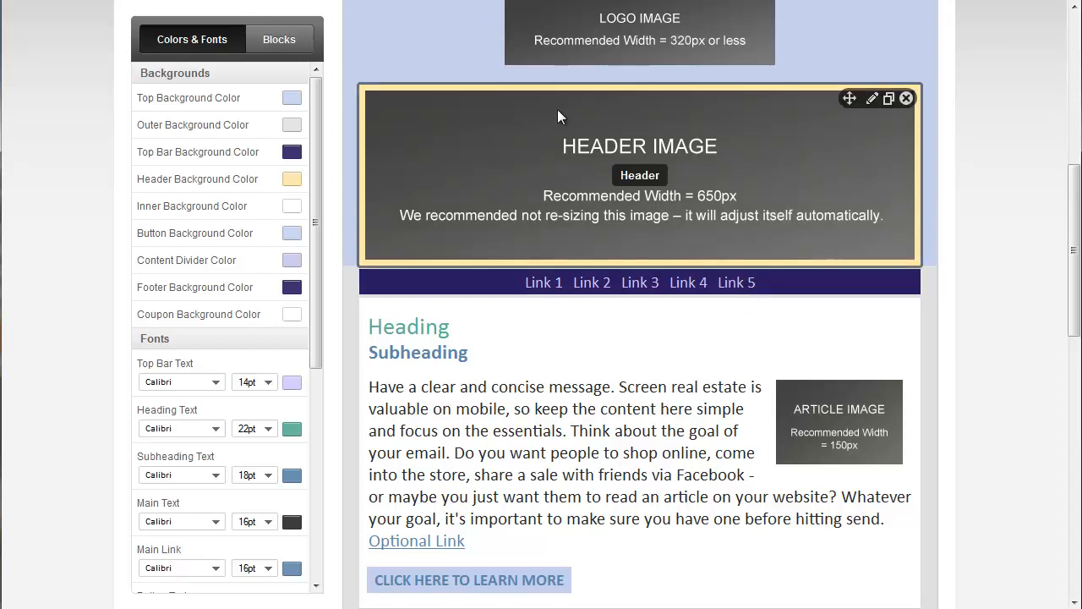
scroll(674, 204, "down", 3)
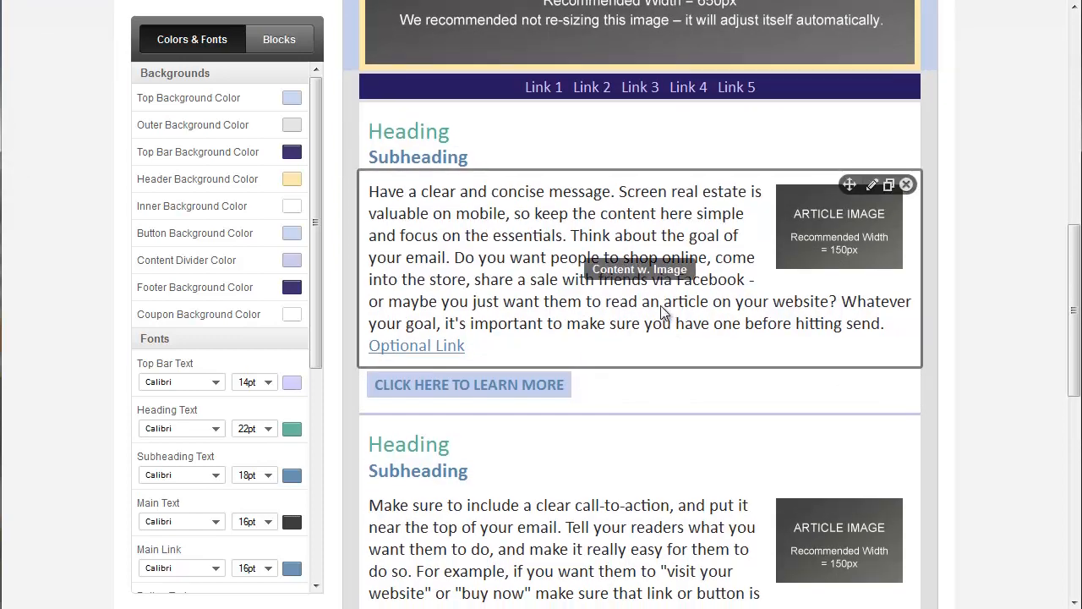
scroll(615, 355, "down", 6)
scroll(614, 356, "down", 1)
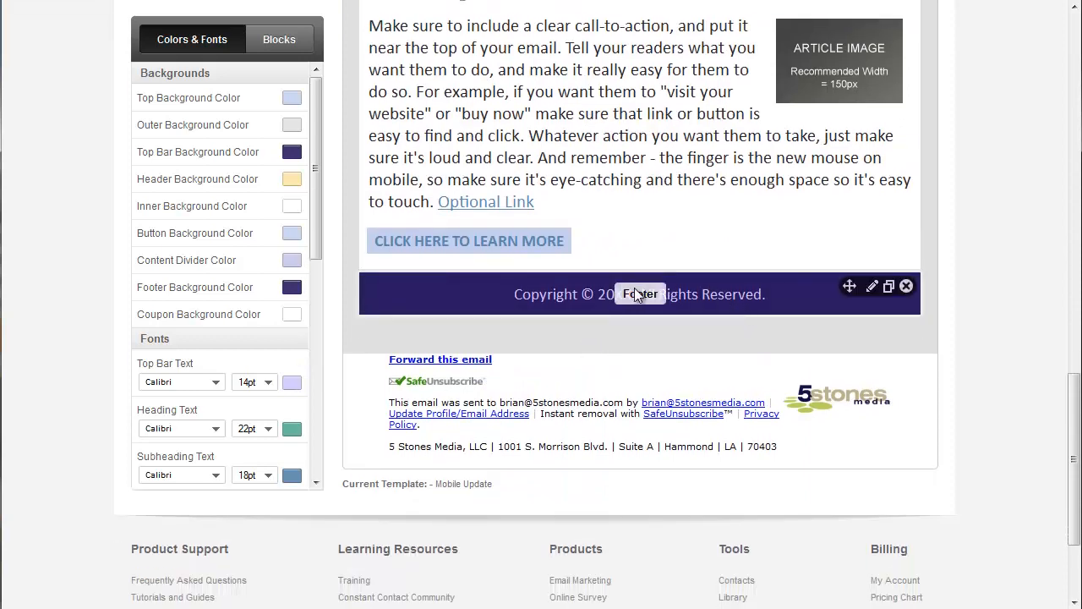
scroll(713, 308, "up", 10)
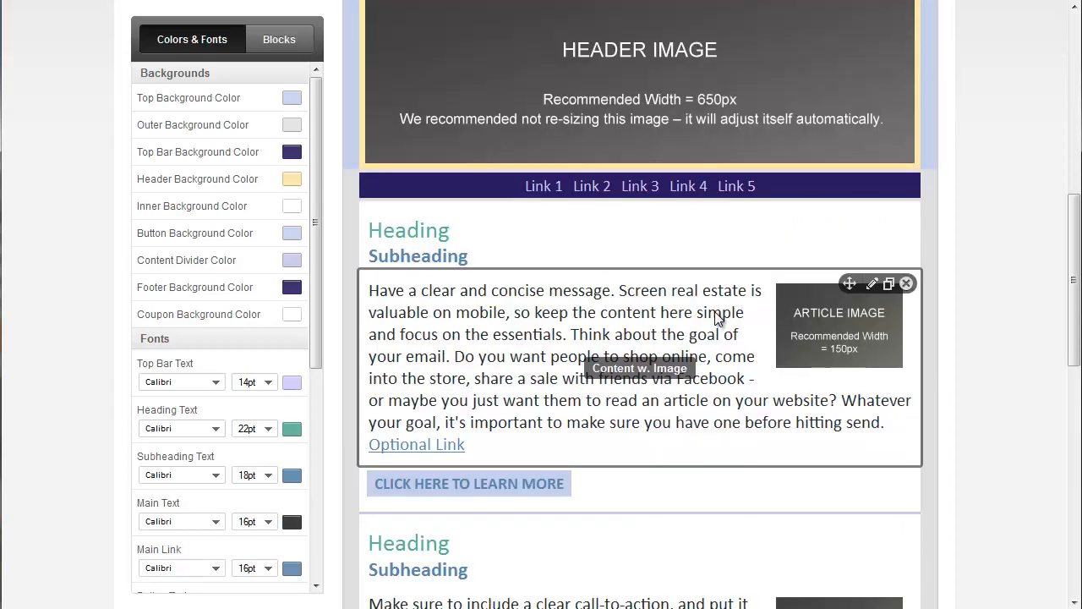
scroll(715, 319, "up", 1)
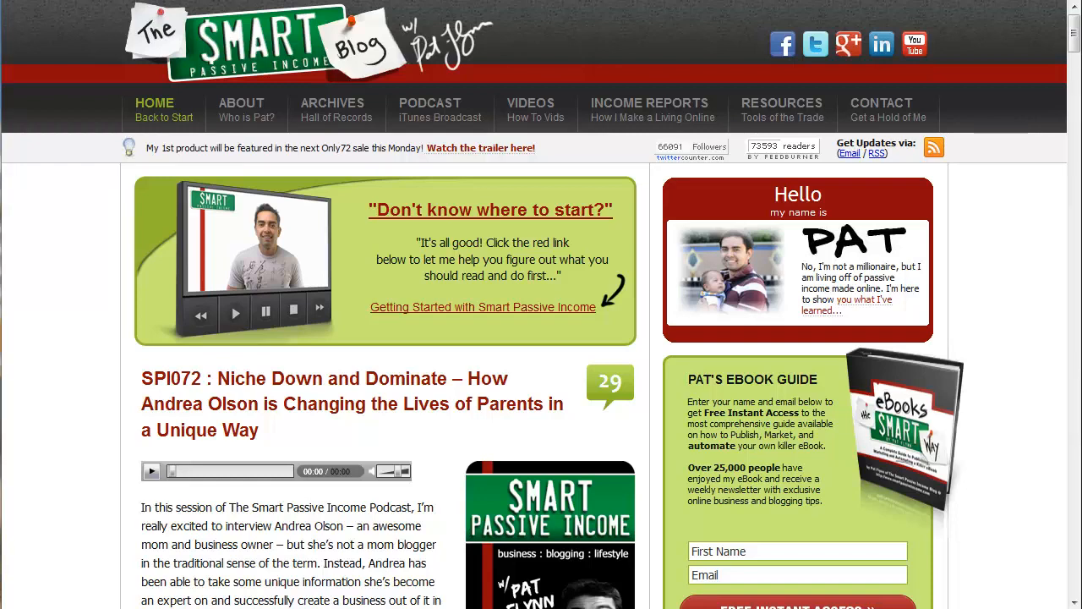
- Place ColorPic over the Smart Passive Income blog and sample the green border colour of its "Don't know where to start?" box
left_click_drag(0, 12, 174, 43)
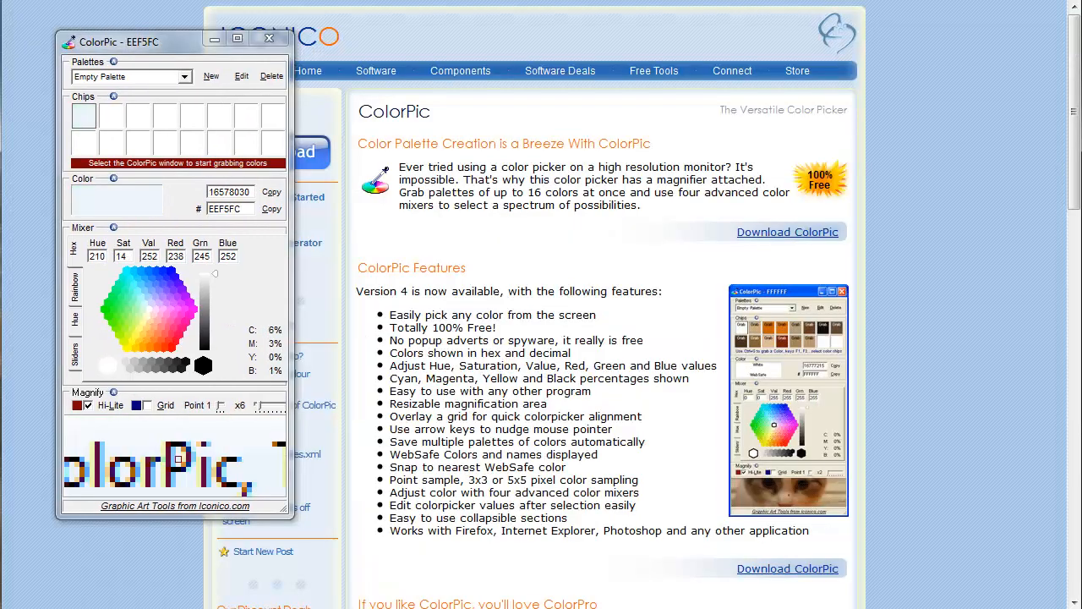
left_click_drag(254, 40, 143, 38)
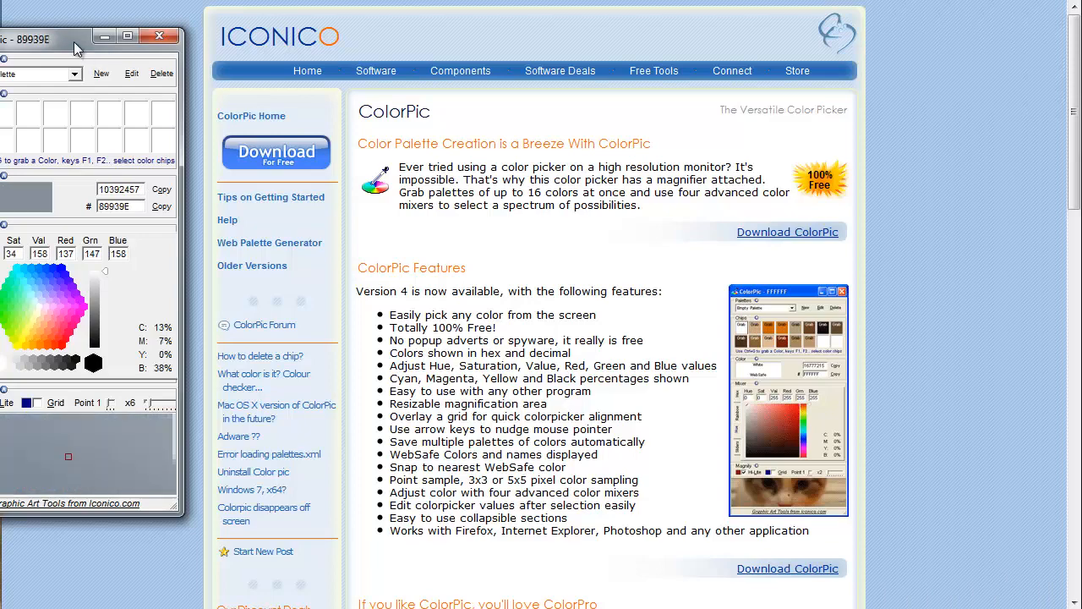
left_click_drag(73, 41, 167, 56)
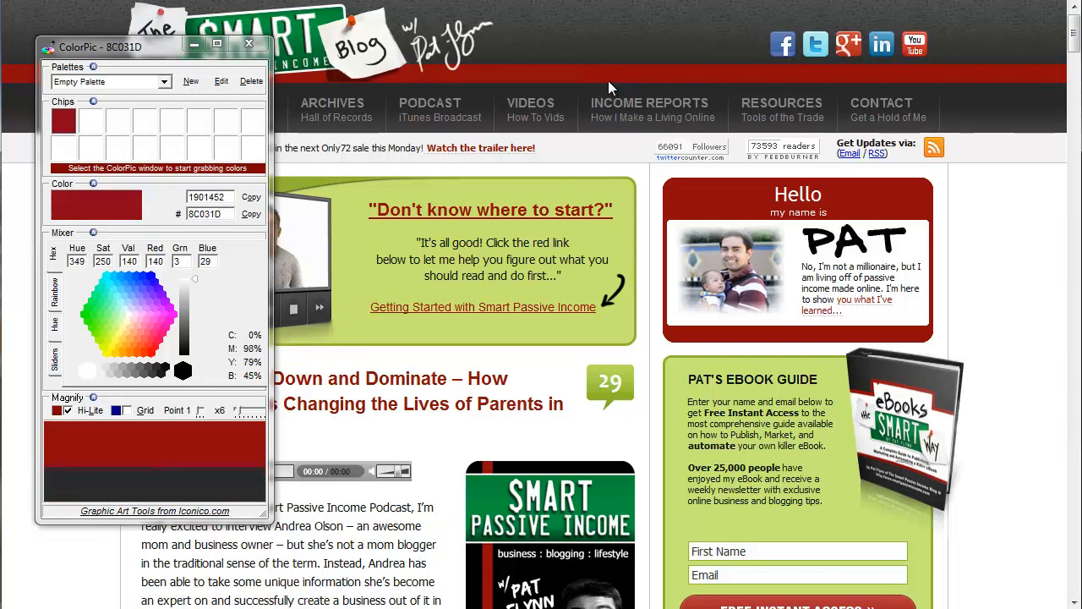
double_click(226, 215)
type("3399FF")
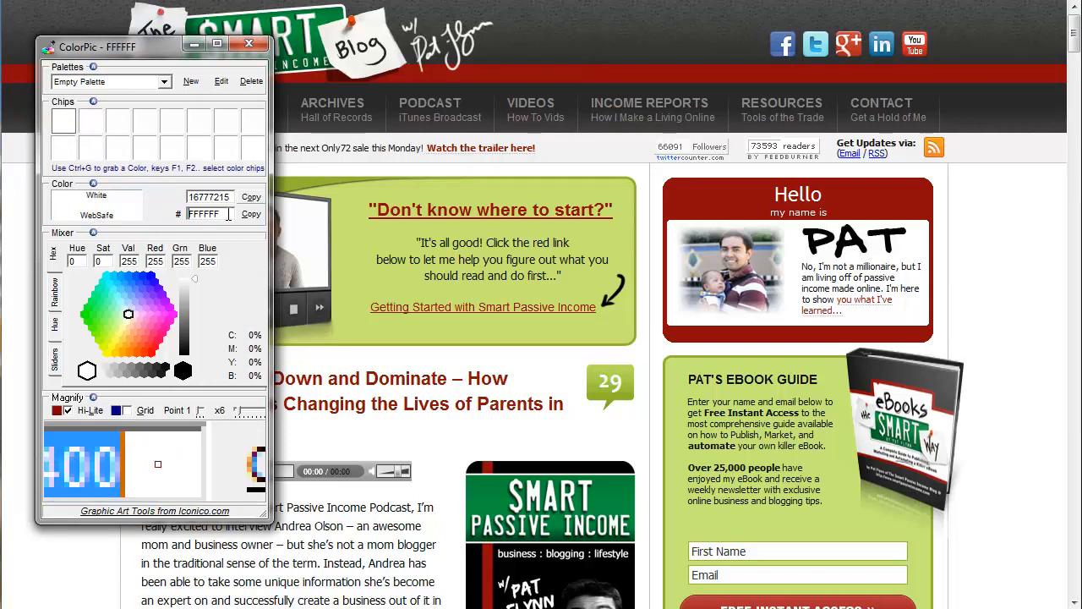
key("Return")
left_click(224, 215)
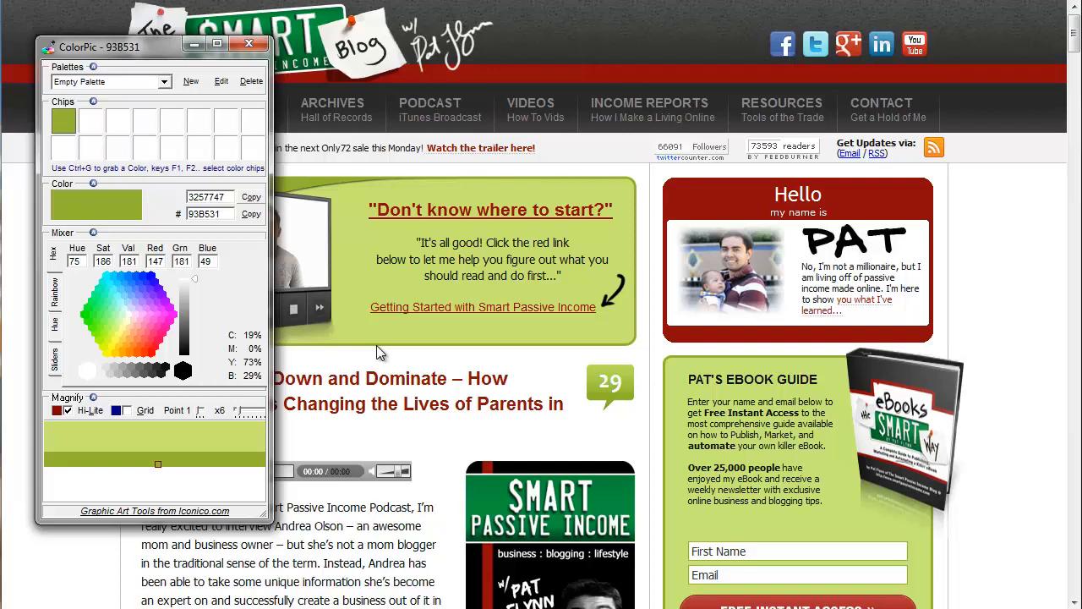
left_click(335, 360)
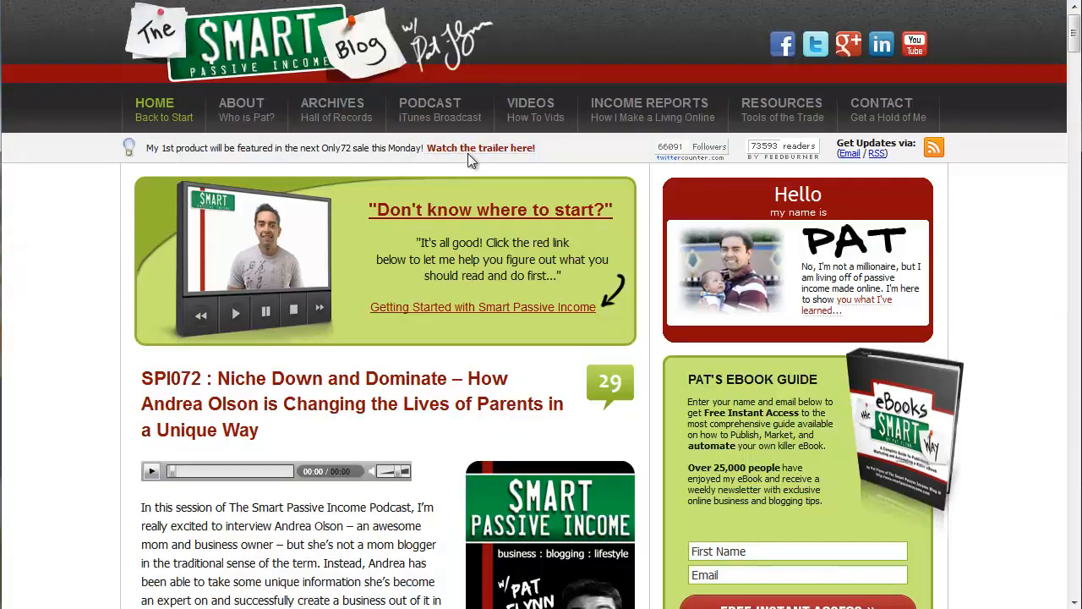
- Analyze the font of the "It's all good!" text on the blog with FontFinder, and close the report
left_click_drag(429, 242, 506, 242)
right_click(488, 244)
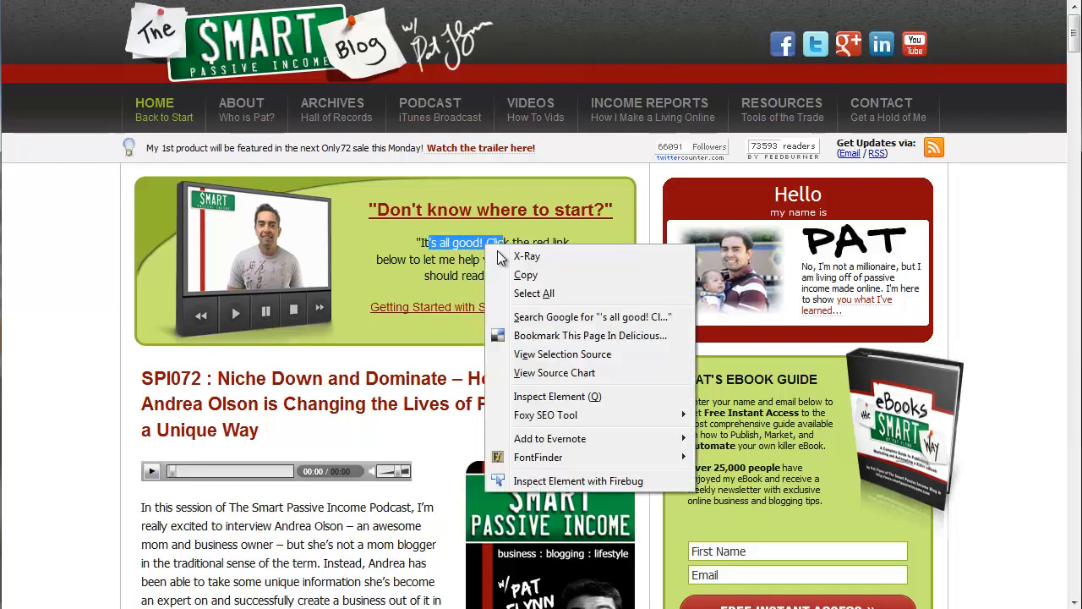
mouse_move(576, 462)
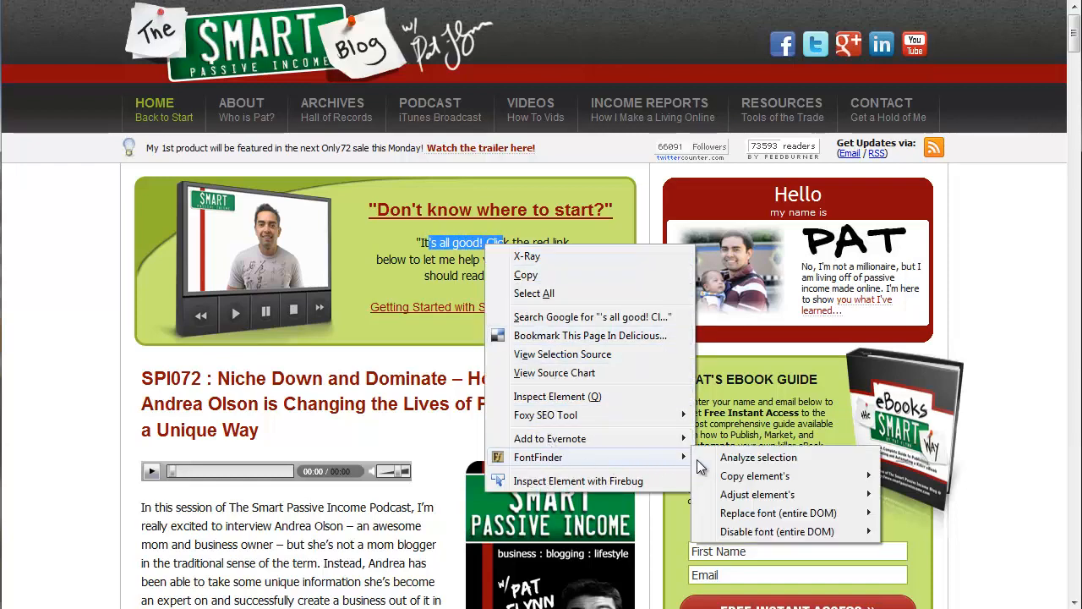
left_click(759, 458)
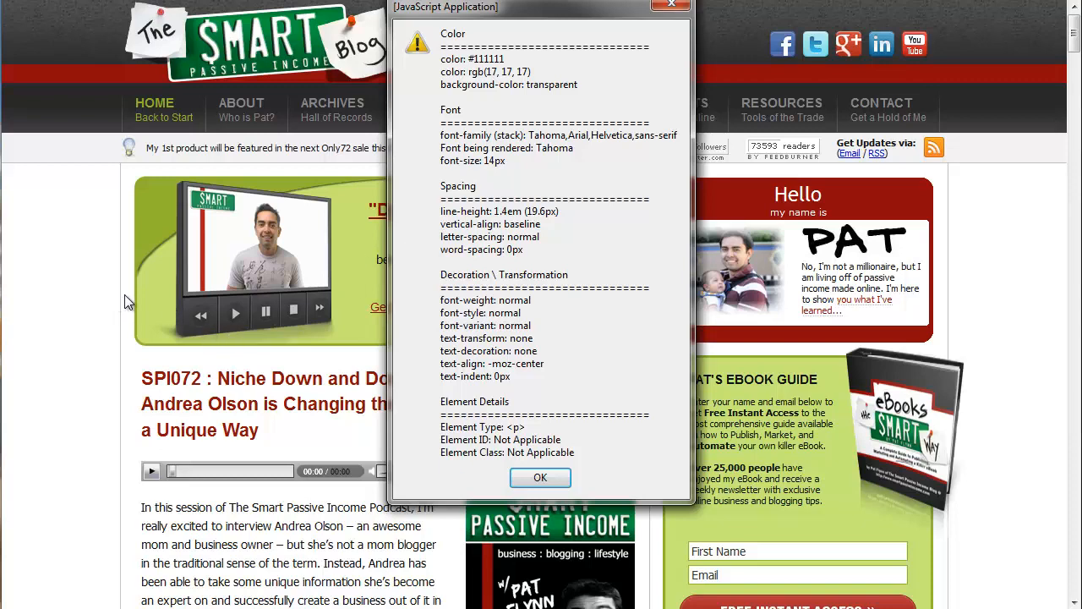
left_click(540, 477)
- Open the SPI072 blog post and capture the blog's header area with Snagit's Image profile
left_click(258, 384)
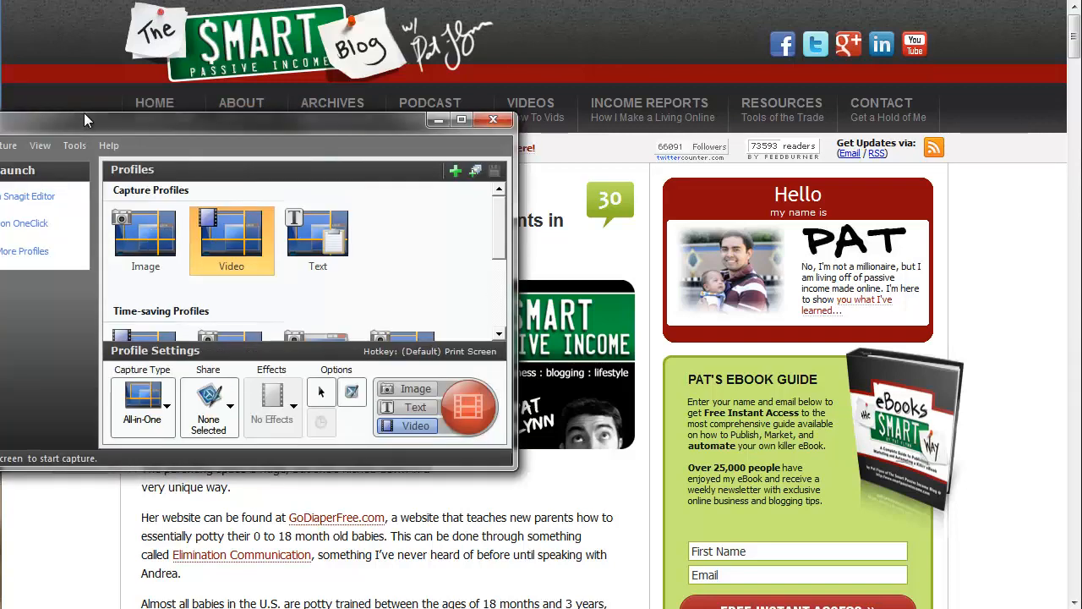
left_click_drag(108, 104, 169, 134)
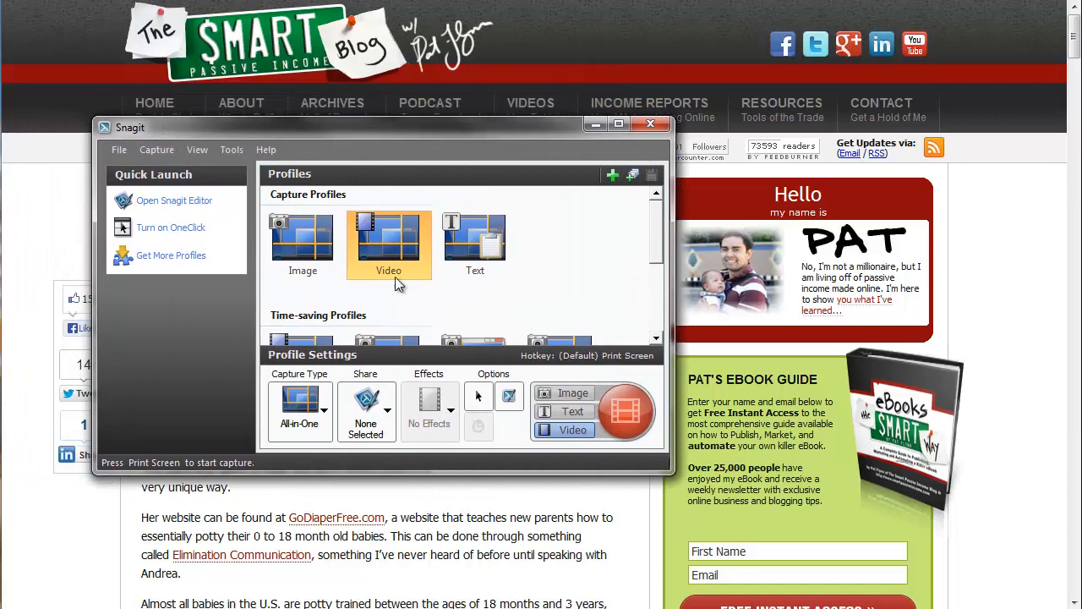
left_click(299, 236)
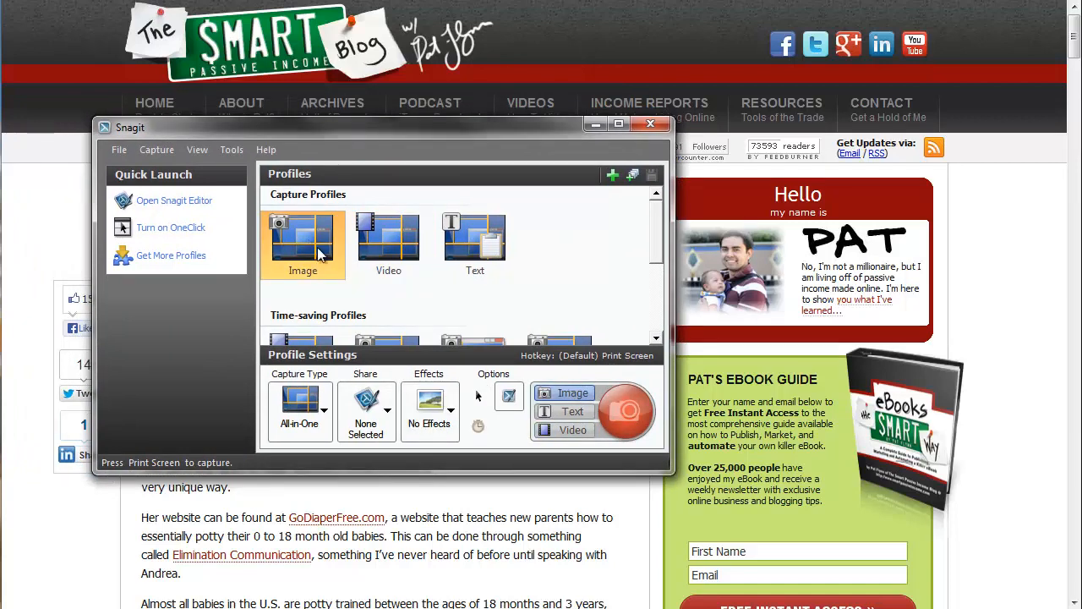
left_click(626, 412)
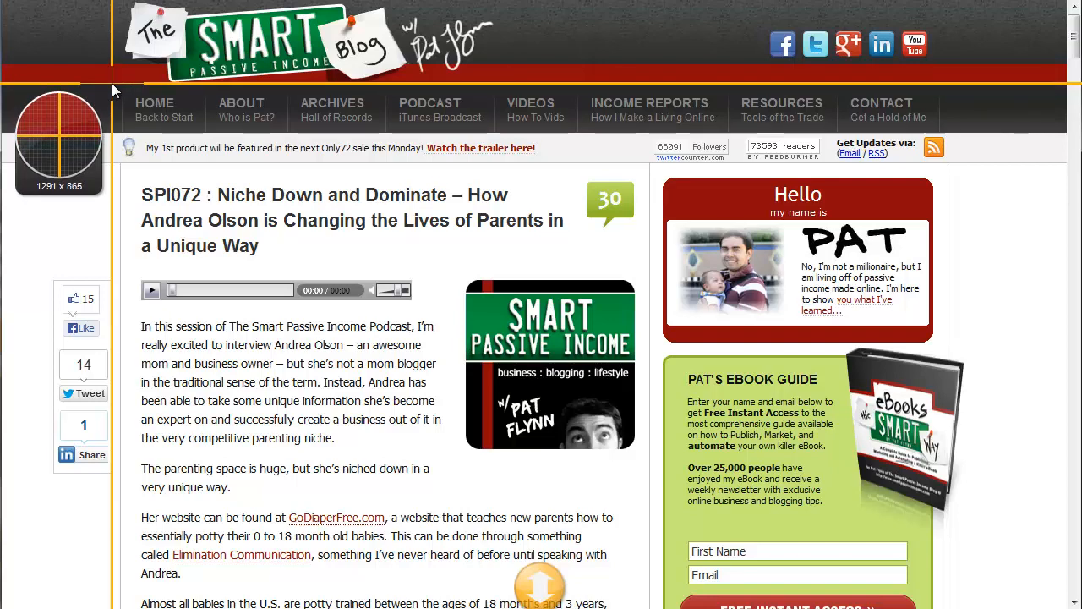
left_click_drag(111, 83, 660, 6)
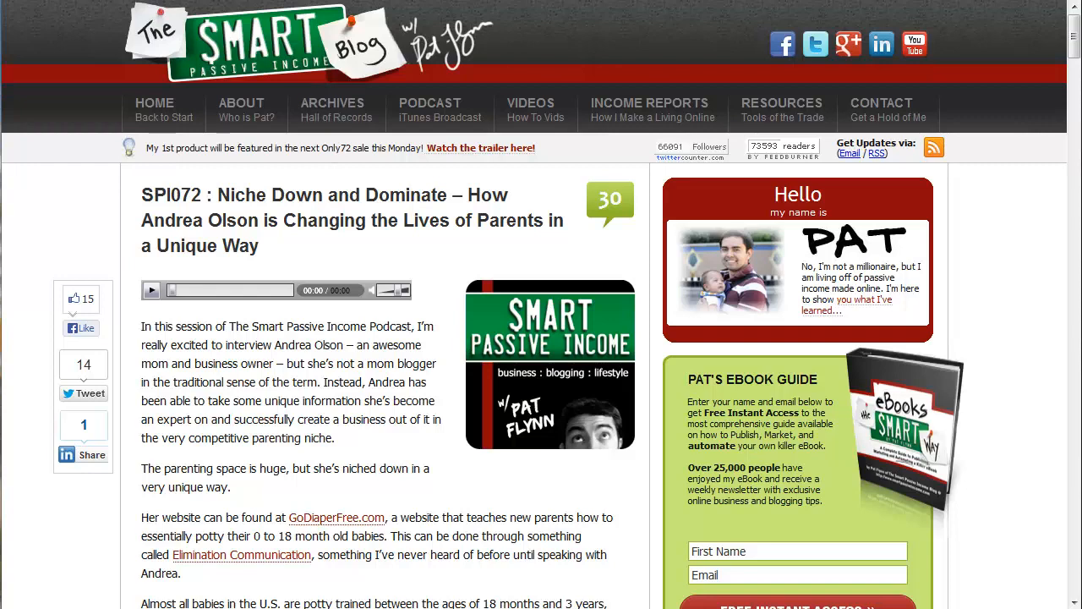
left_click_drag(0, 0, 505, 0)
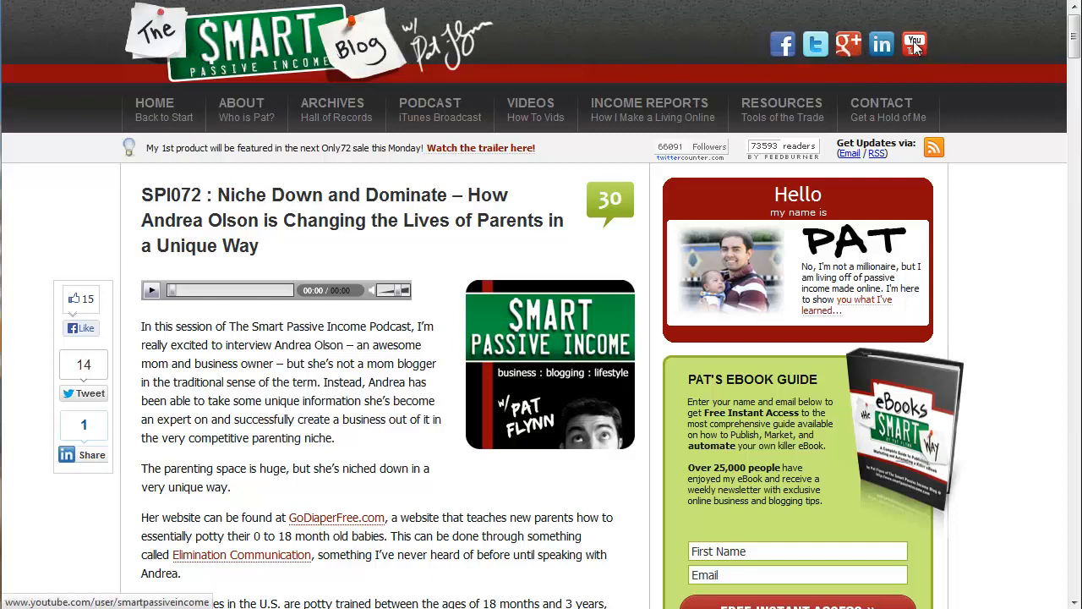
right_click(783, 48)
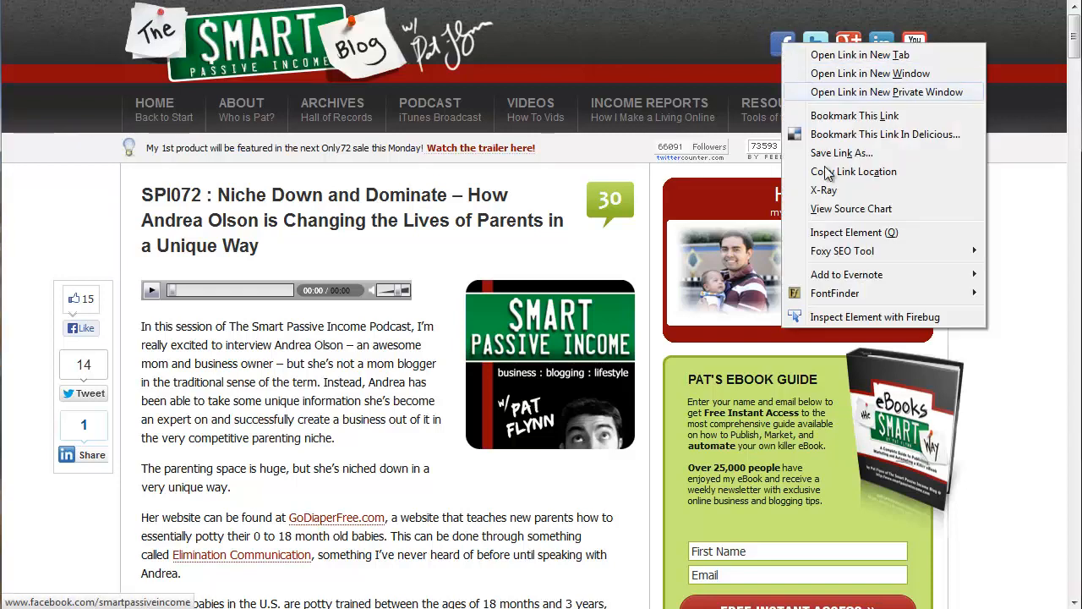
left_click(669, 42)
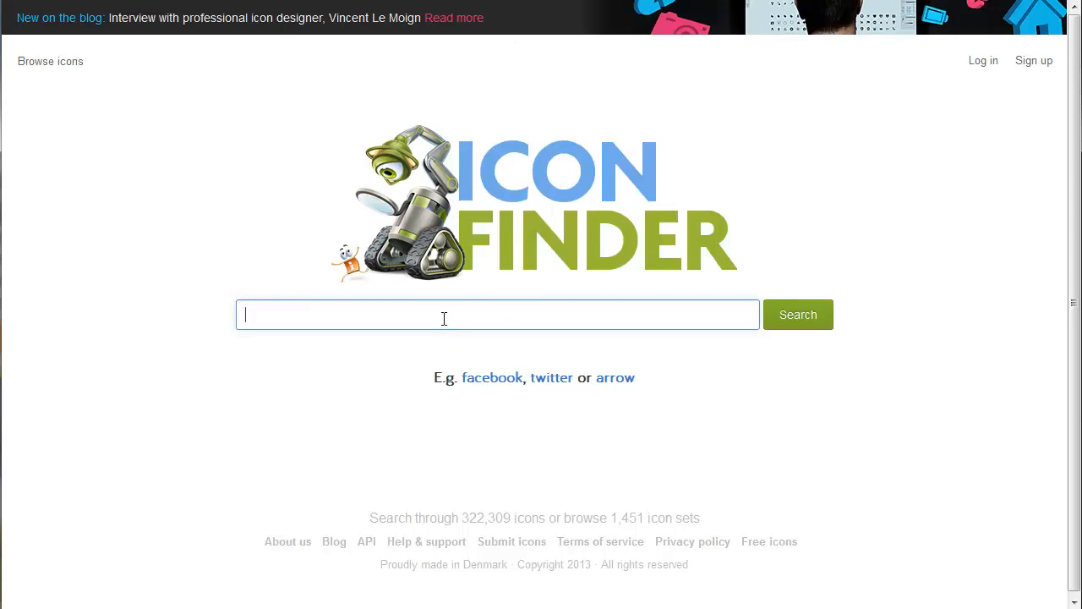
- Search Iconfinder for "facebook" icons
type("aceb")
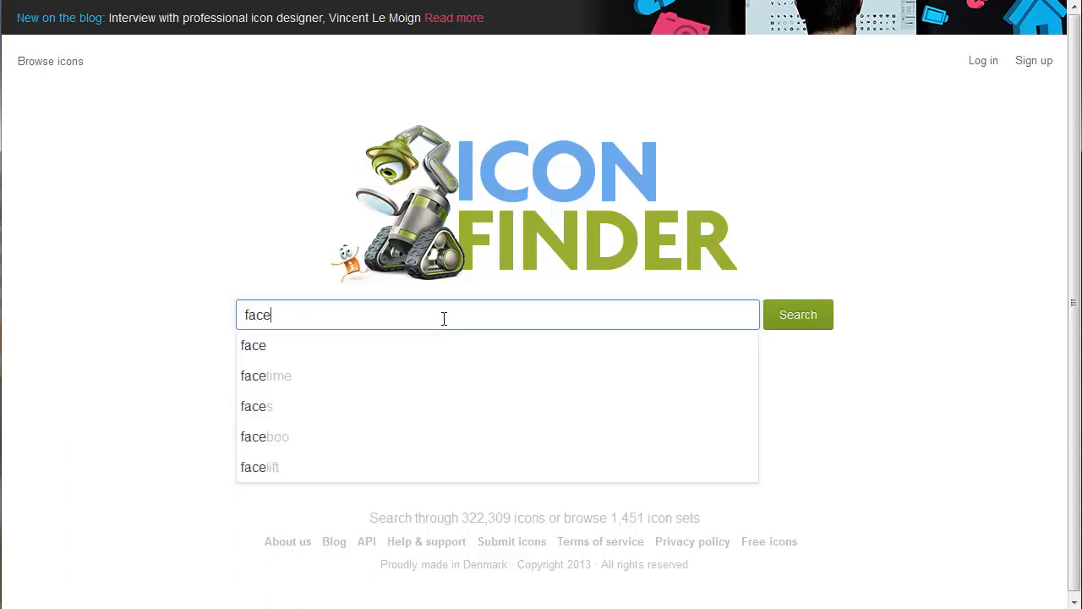
type("ook")
key("Return")
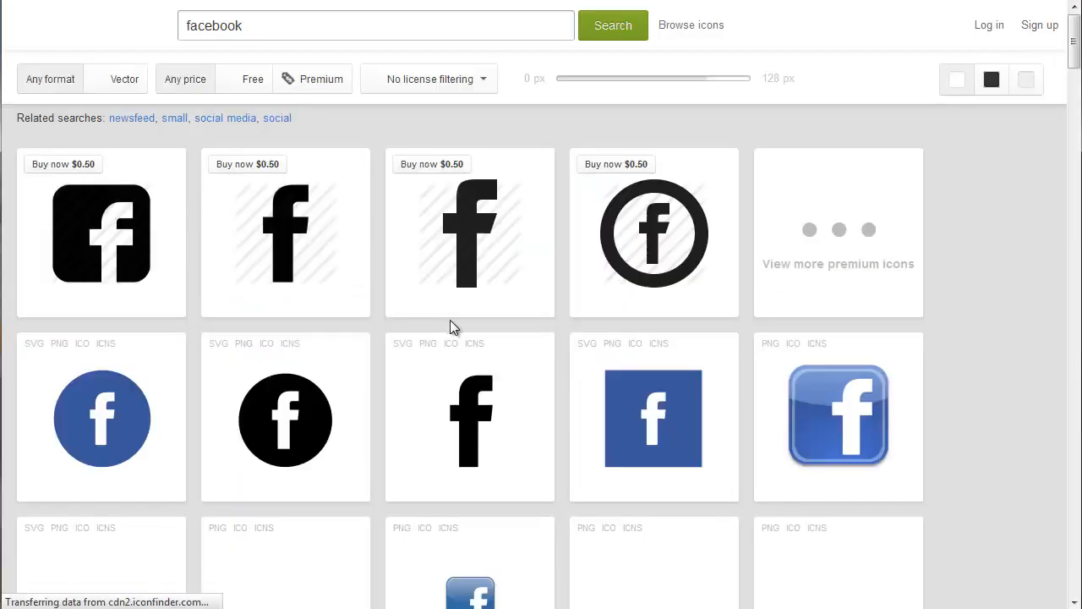
- Open the small square blue Facebook icon and view the other icons in its Social Media Bookmark set
scroll(470, 318, "down", 3)
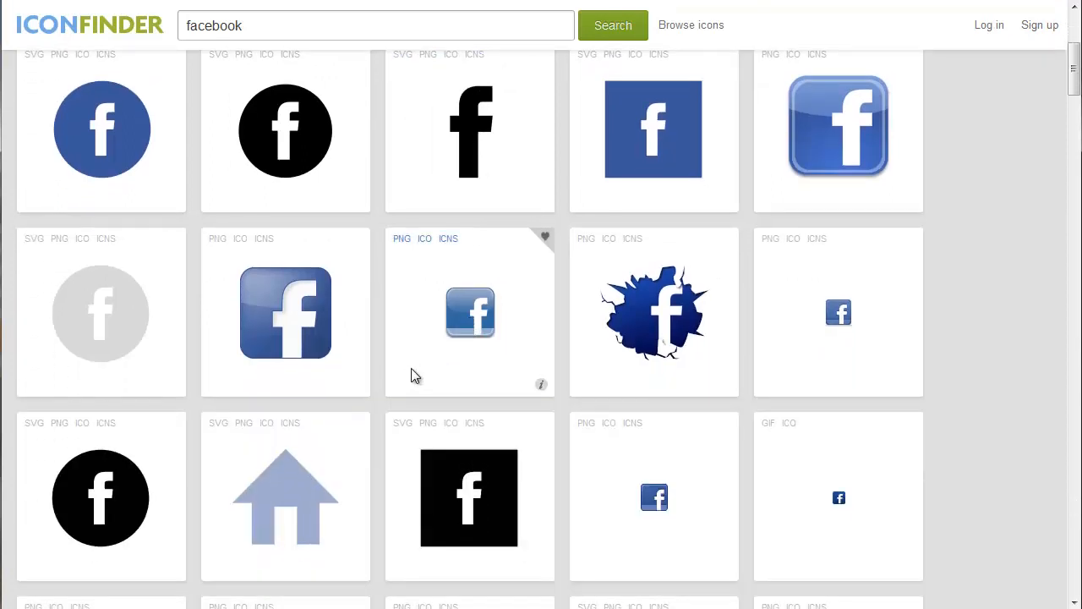
left_click(663, 500)
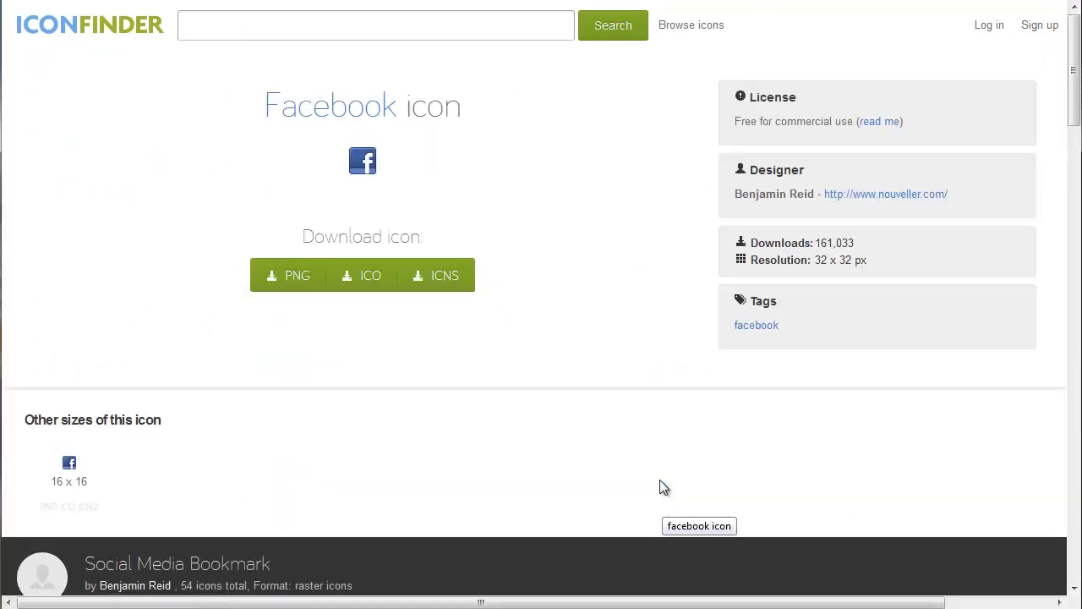
scroll(572, 334, "down", 4)
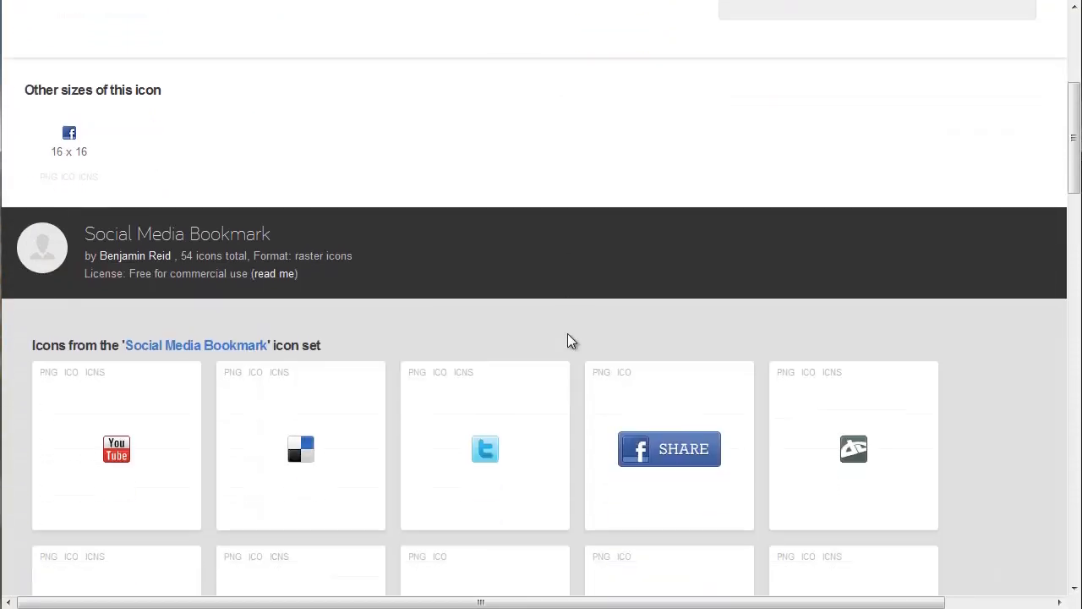
- Browse the Social Media Bookmark icon set for matching YouTube, Twitter, LinkedIn and other network icons
scroll(571, 340, "down", 3)
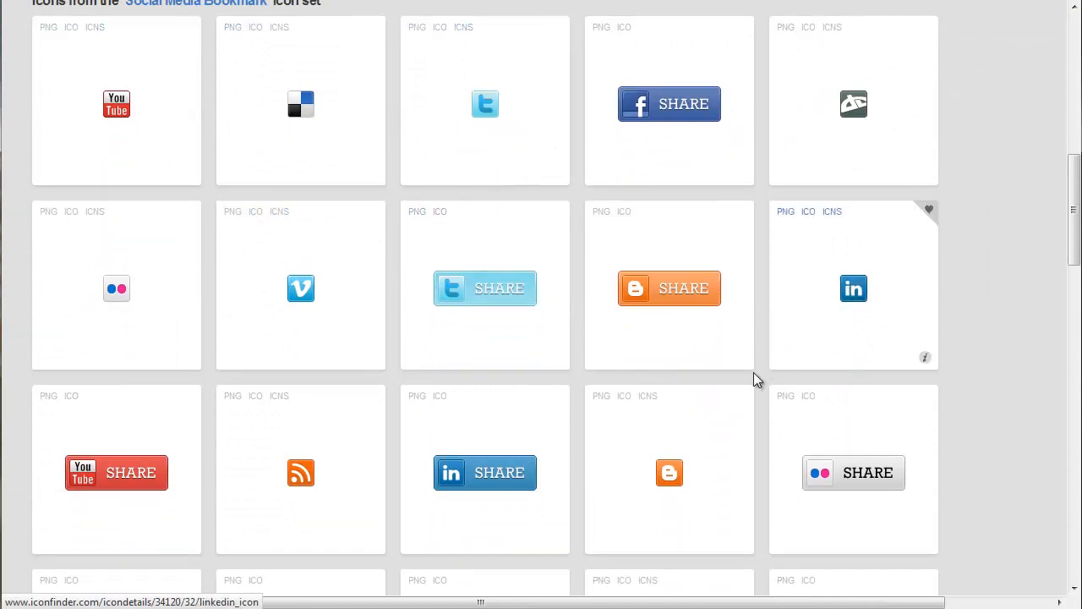
scroll(529, 387, "down", 1)
scroll(476, 370, "down", 3)
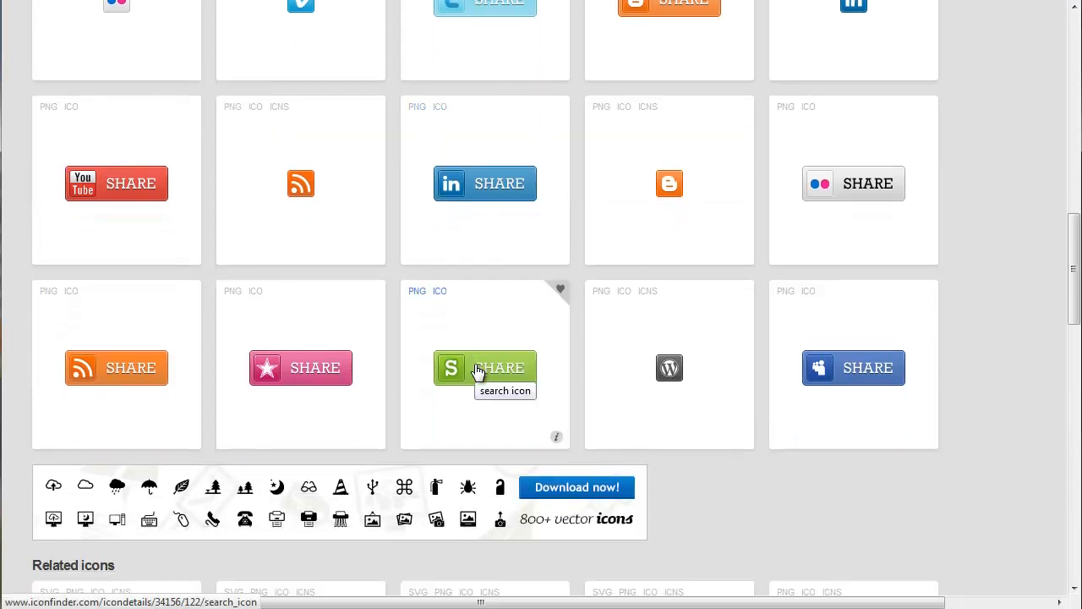
scroll(476, 372, "up", 2)
scroll(478, 377, "up", 4)
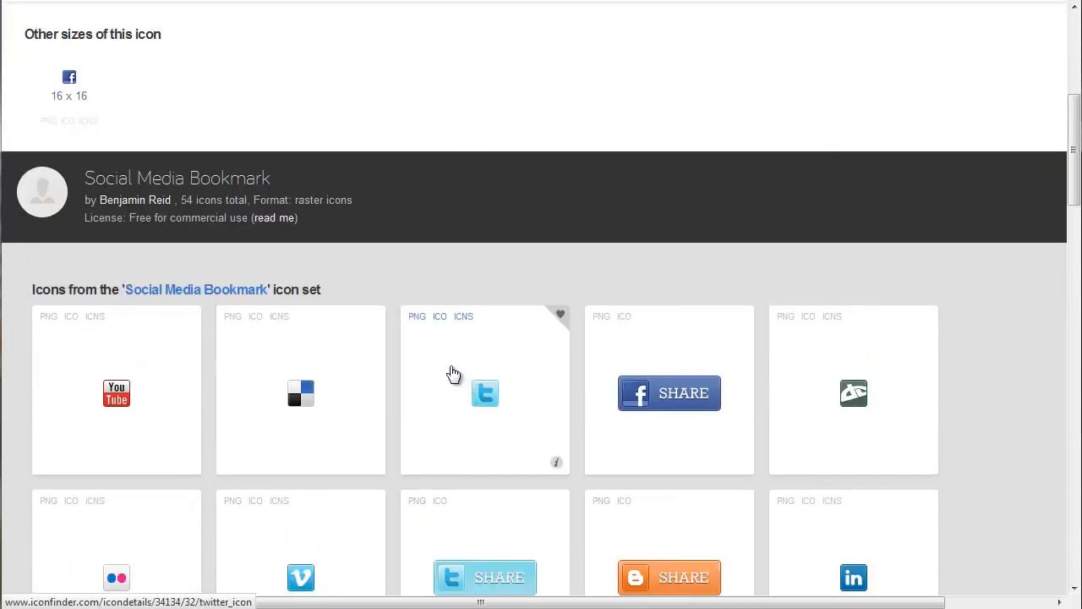
scroll(449, 374, "up", 1)
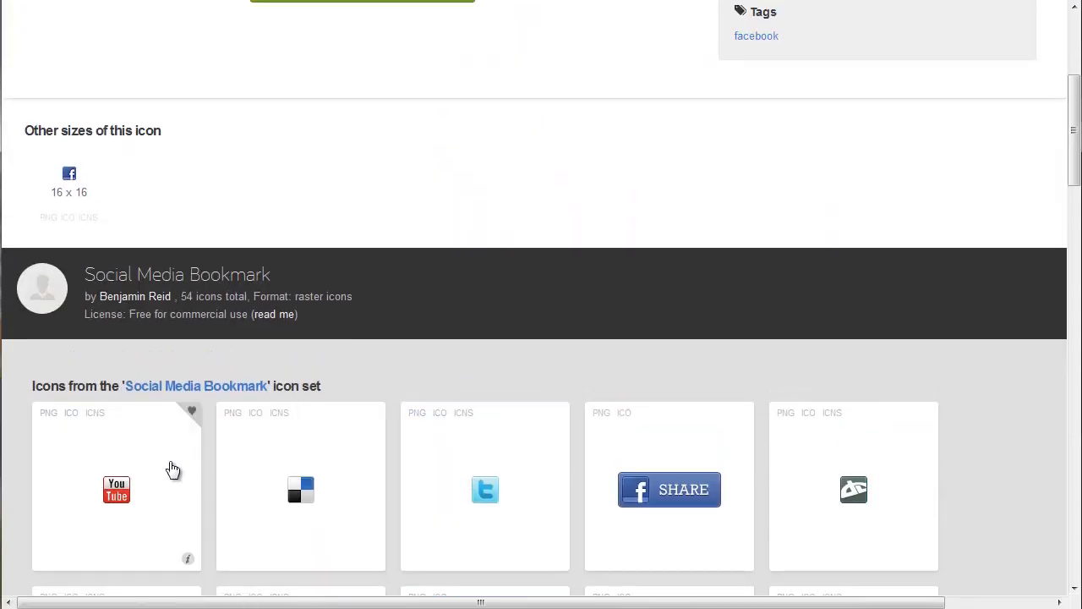
scroll(168, 479, "up", 3)
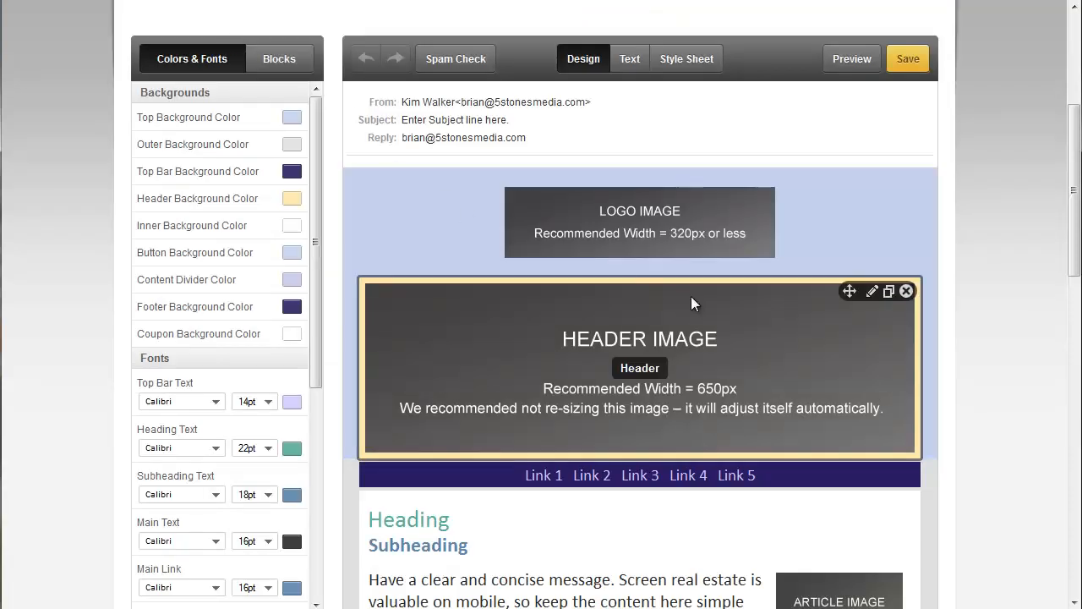
- Switch to the Constant Contact email template and move the Logo block directly below the Header block
scroll(749, 278, "down", 3)
scroll(694, 303, "down", 2)
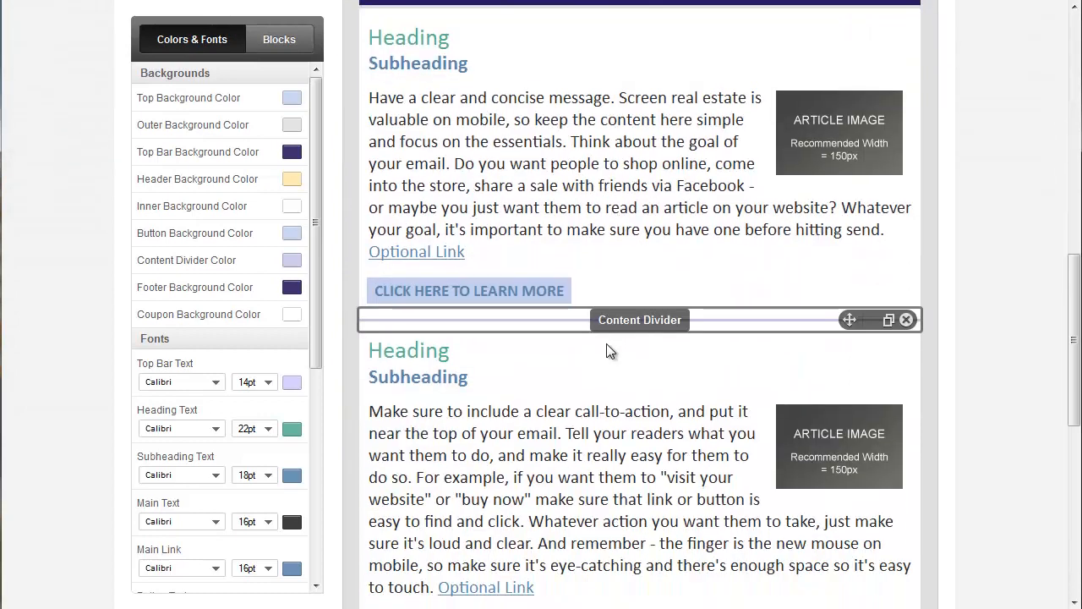
scroll(695, 288, "up", 4)
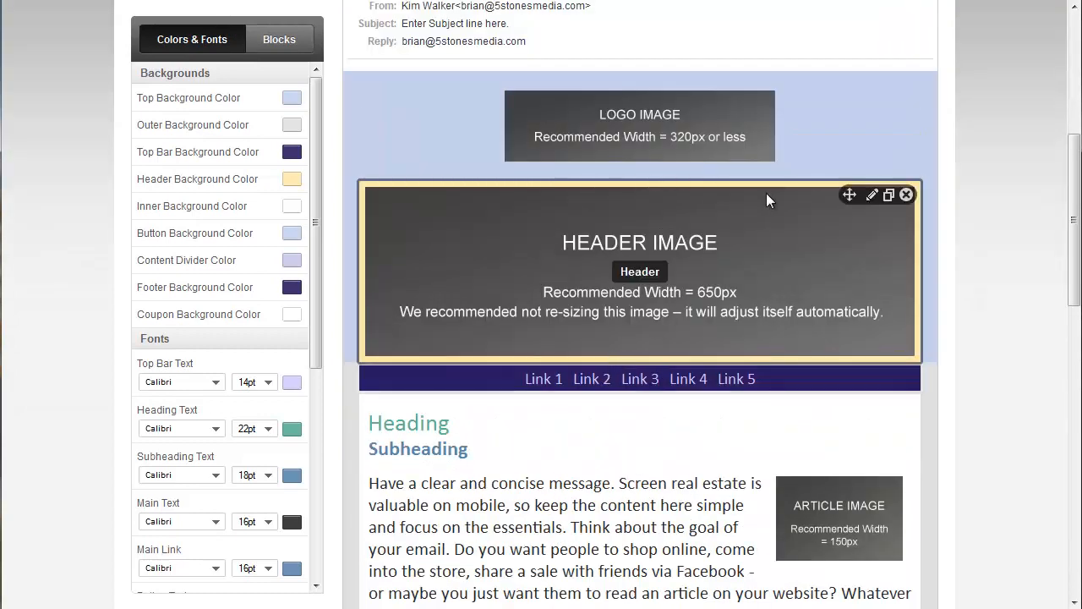
scroll(805, 221, "down", 3)
scroll(720, 301, "up", 3)
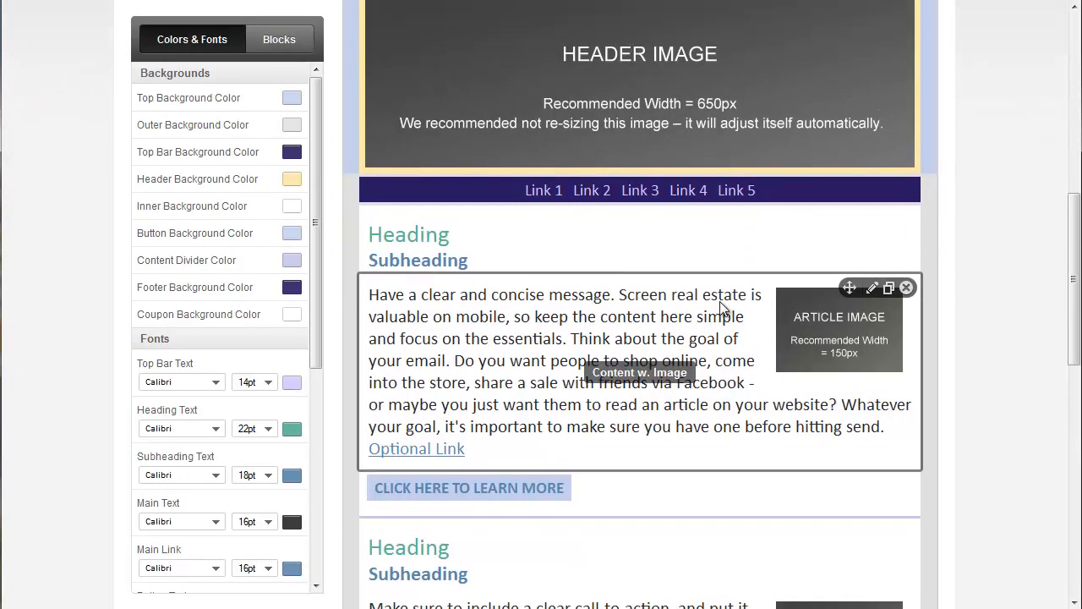
mouse_move(830, 112)
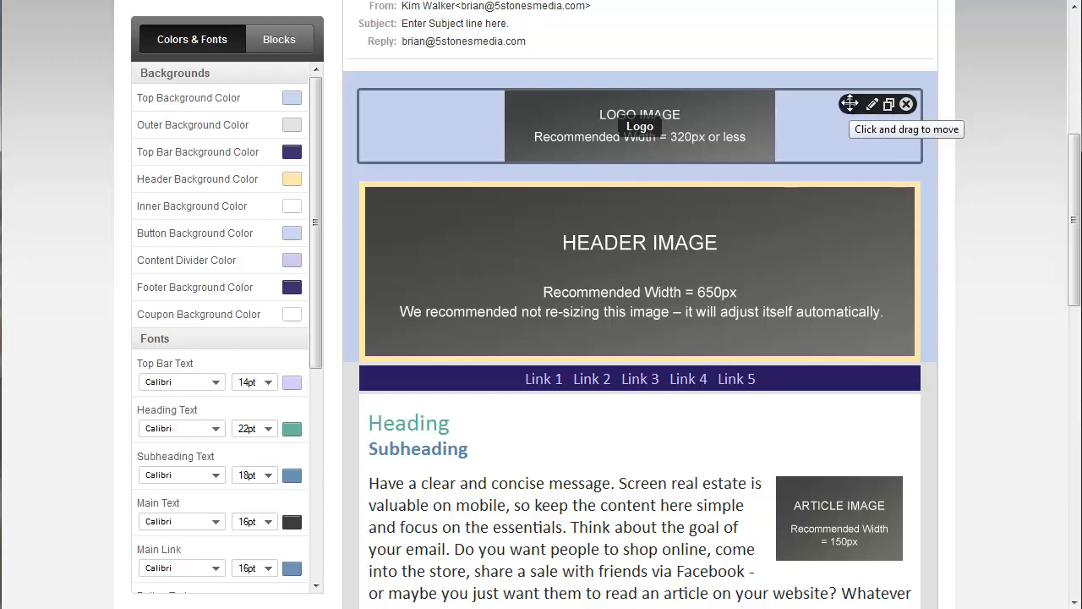
left_click_drag(850, 103, 781, 282)
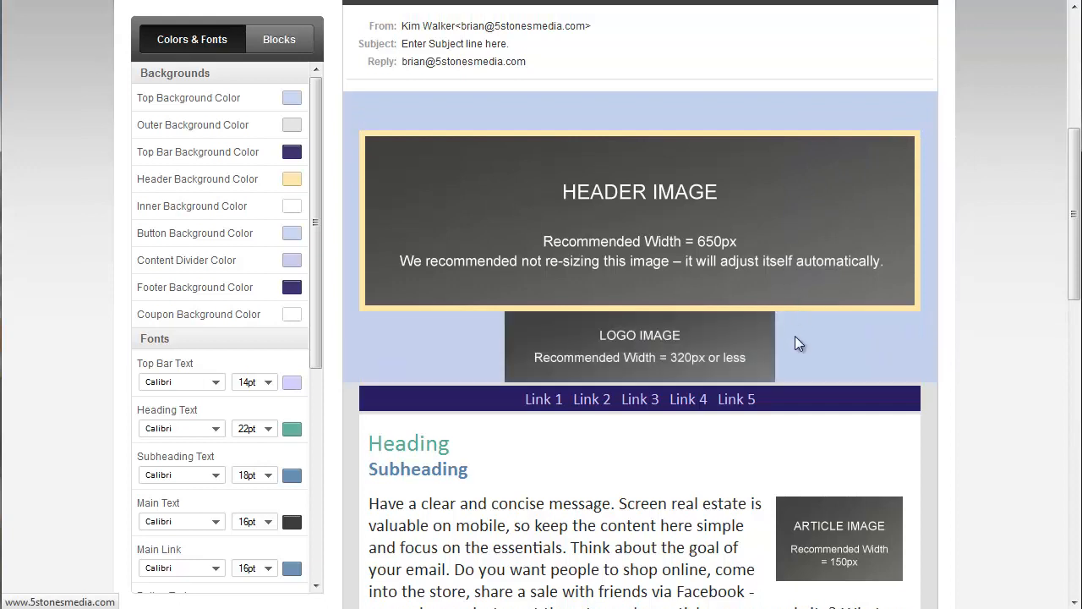
- Open the Logo block below the header image for editing, and cancel the edit
mouse_move(894, 336)
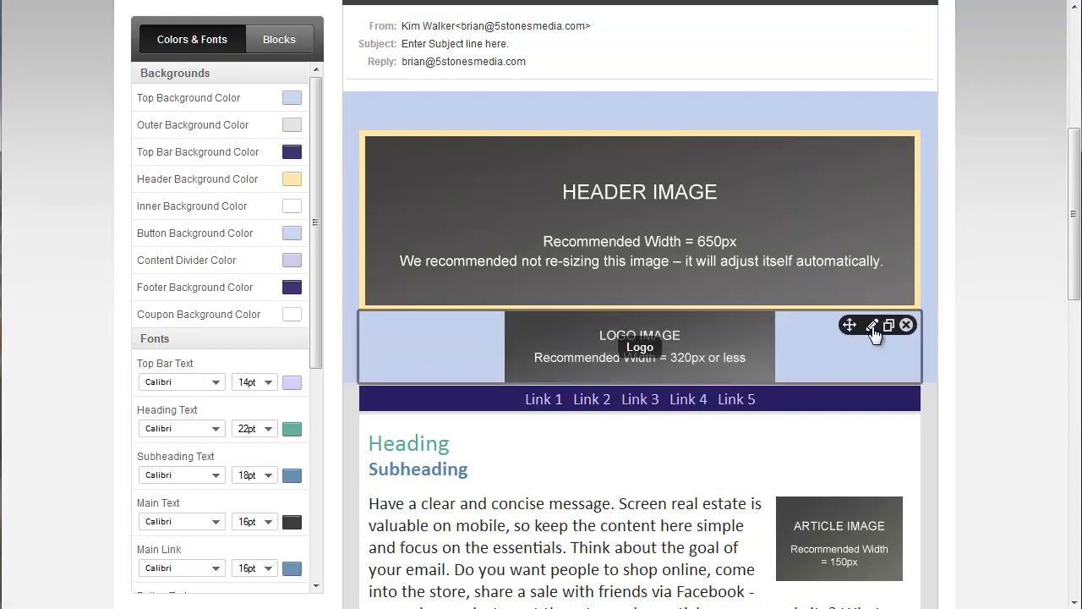
left_click(872, 327)
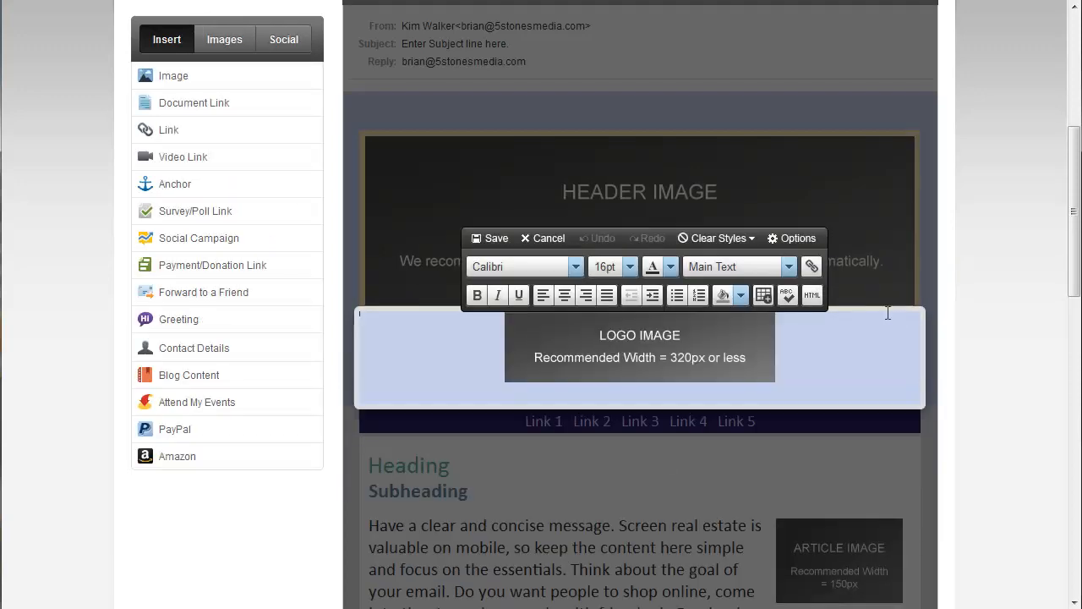
left_click(547, 238)
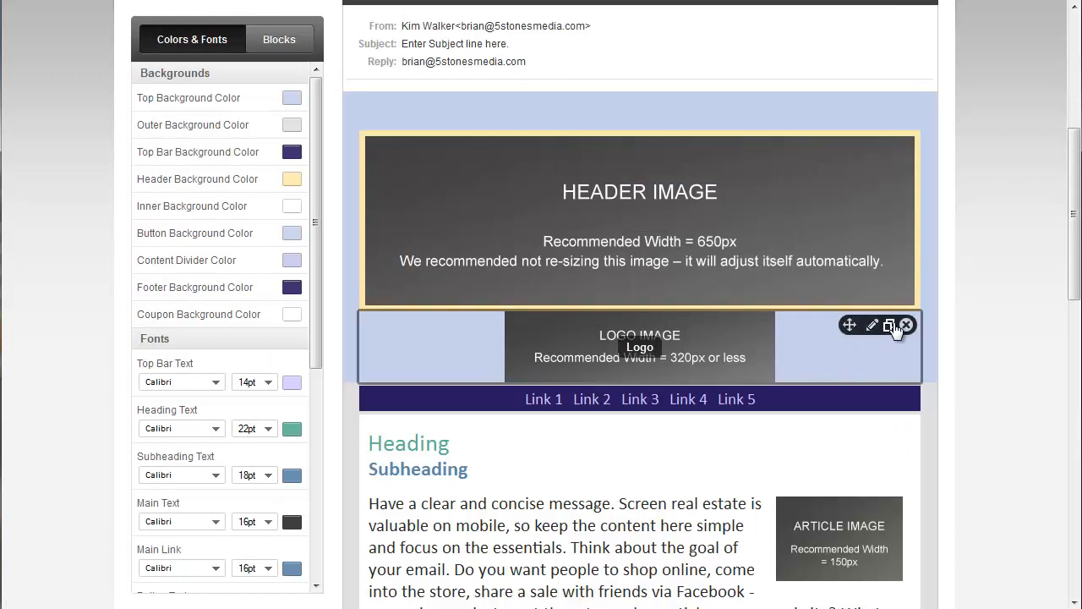
- Duplicate the Logo block below the header image and delete one of the two copies
left_click(889, 327)
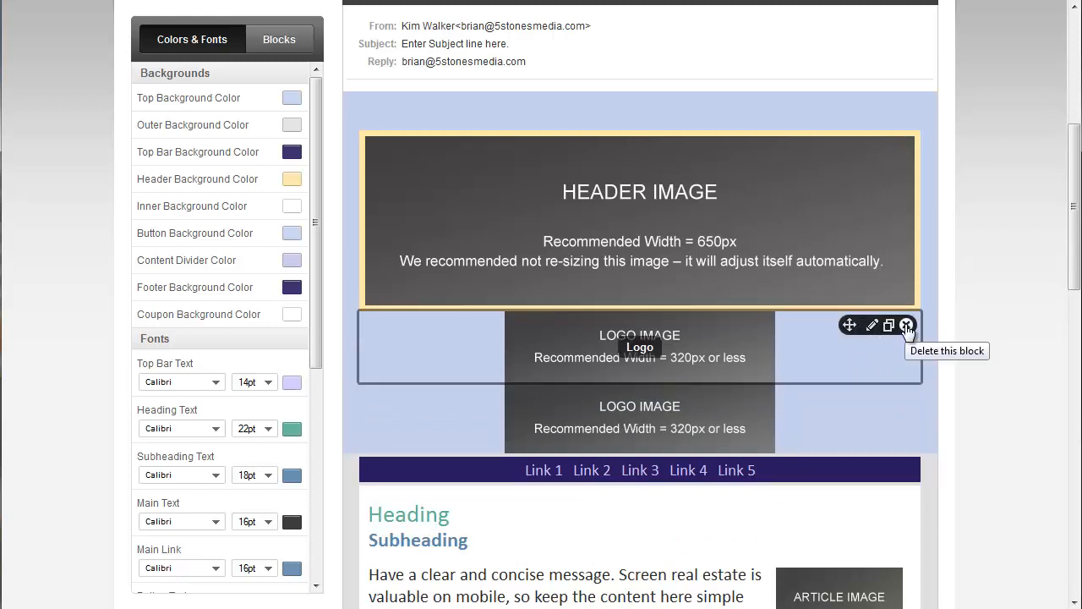
left_click(906, 326)
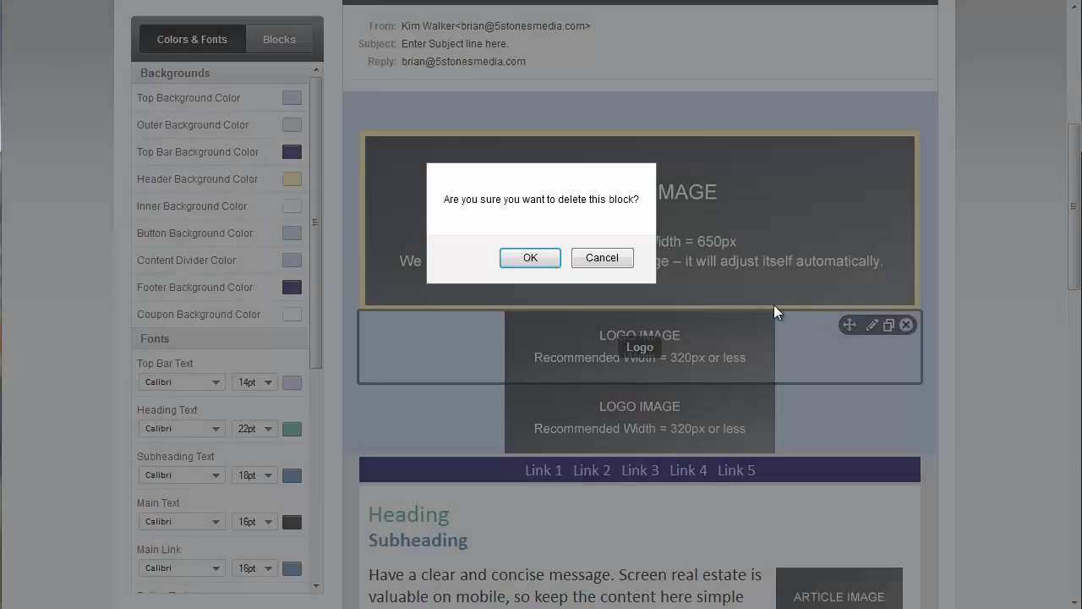
left_click(530, 258)
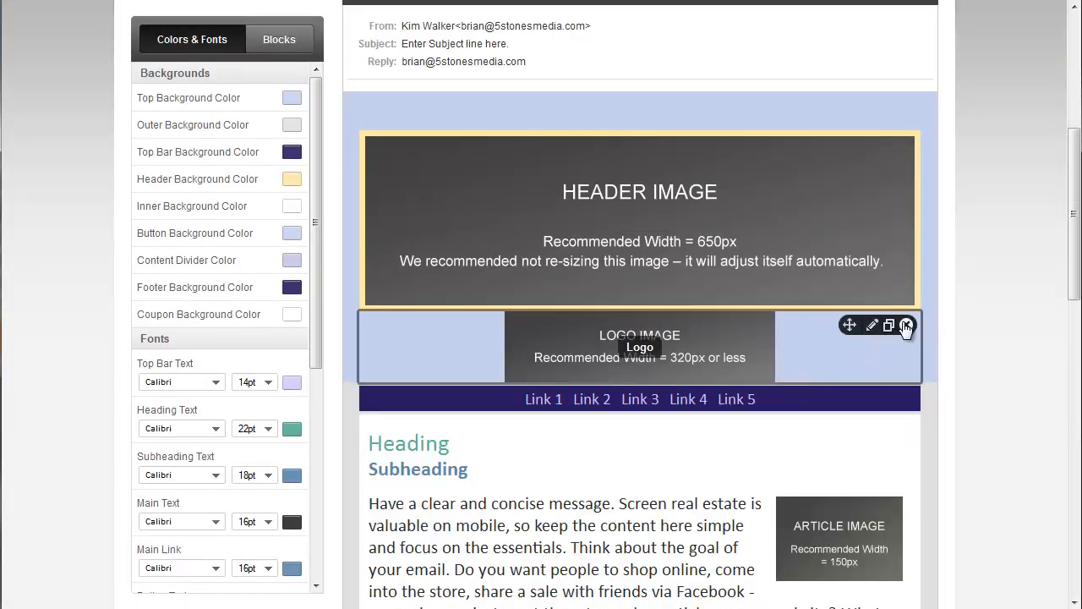
- Delete the remaining Logo block and the Spacer block above the header image
left_click(905, 326)
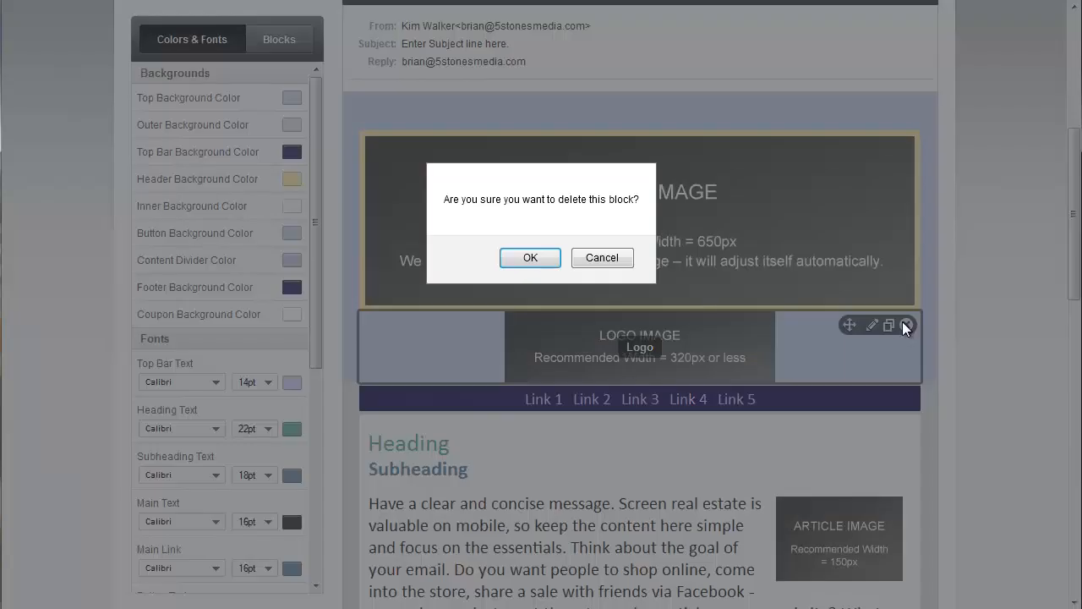
left_click(527, 256)
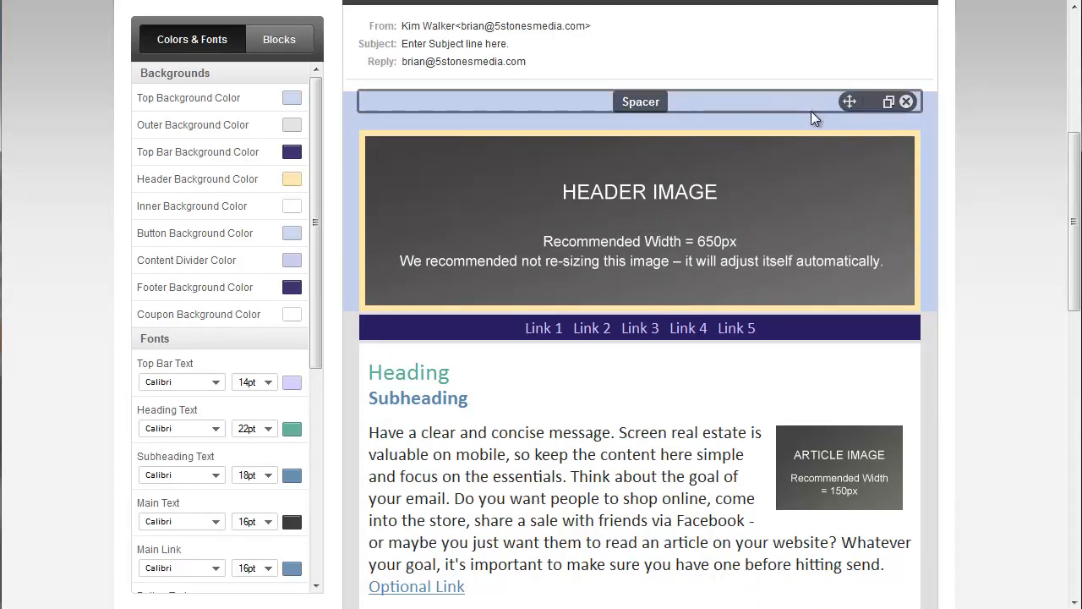
left_click(906, 103)
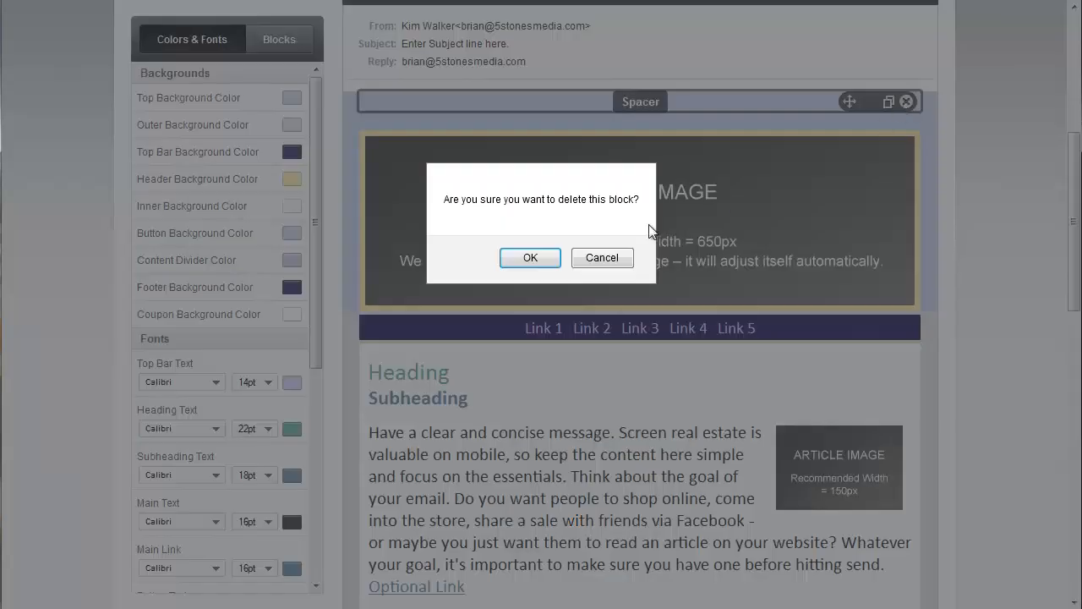
left_click(527, 257)
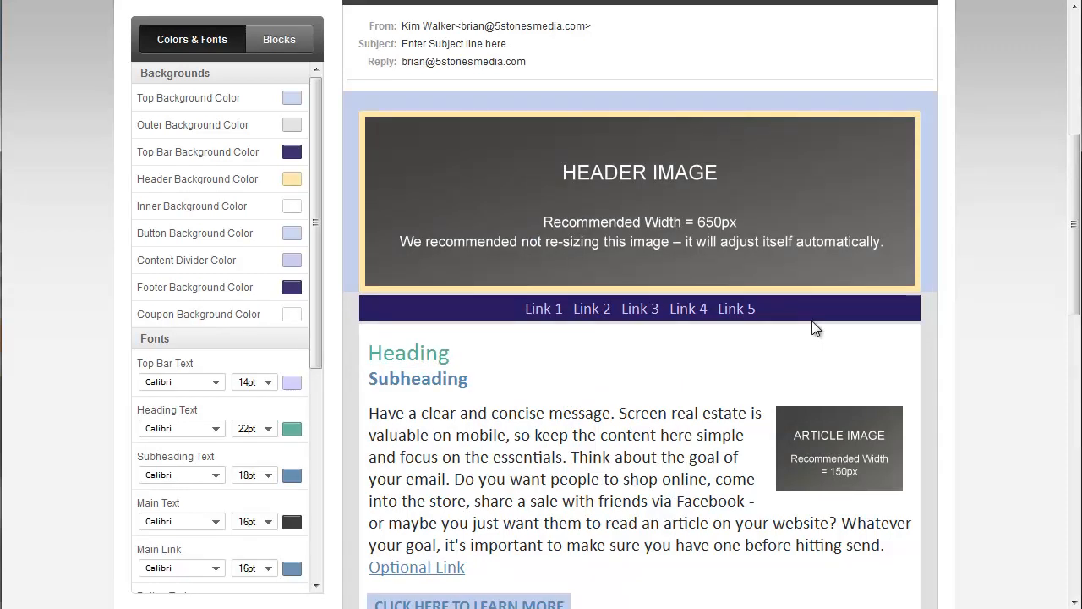
- Set the template's Top Bar Background Color to the dark grey #323232 from the colour palette
scroll(784, 299, "down", 3)
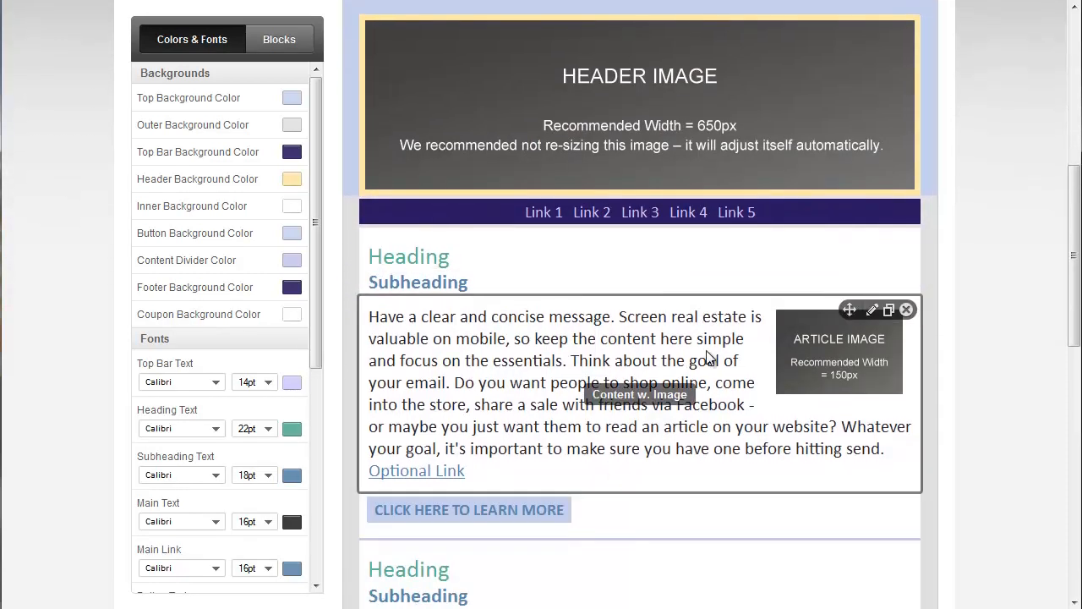
scroll(706, 427, "up", 5)
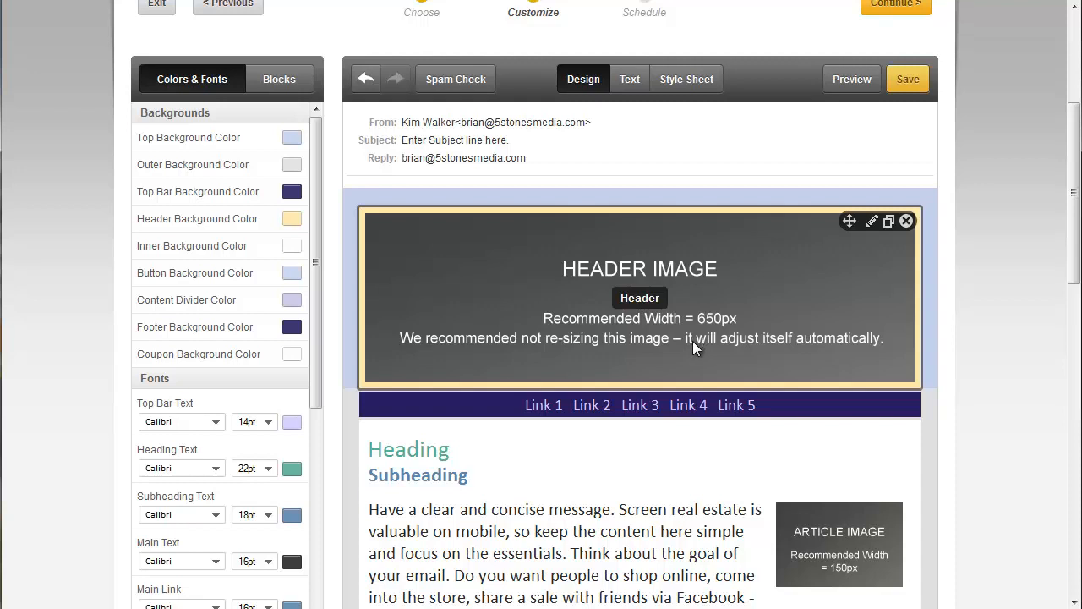
scroll(695, 350, "down", 3)
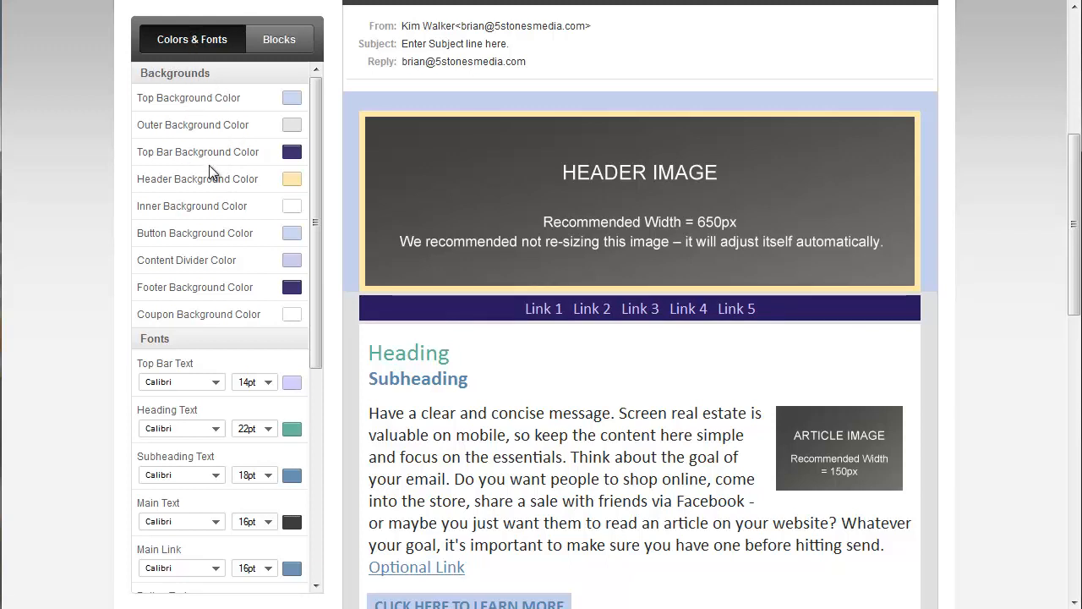
left_click(292, 154)
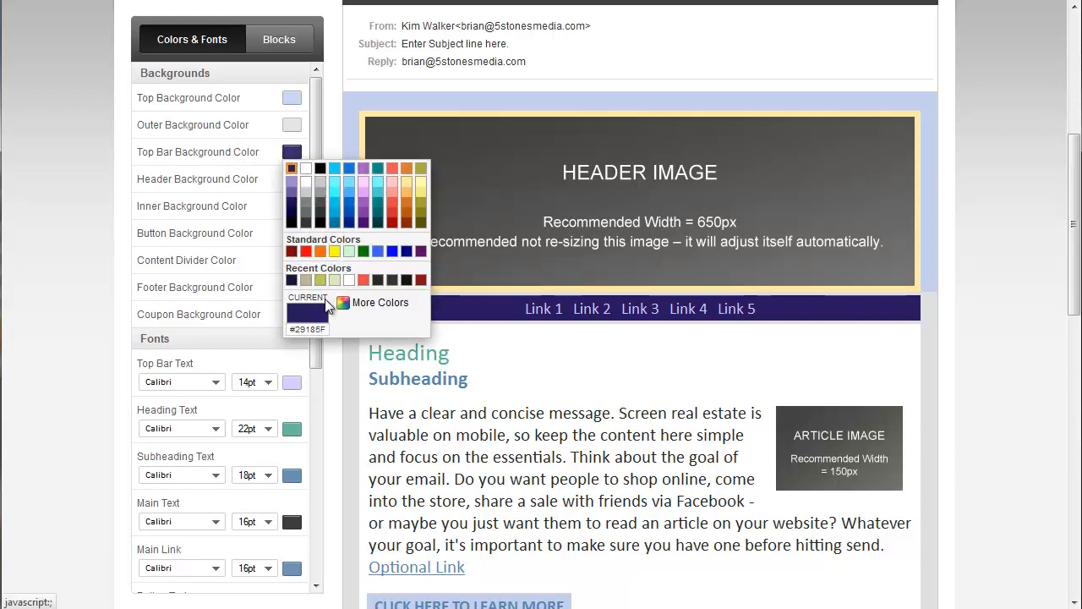
left_click(320, 213)
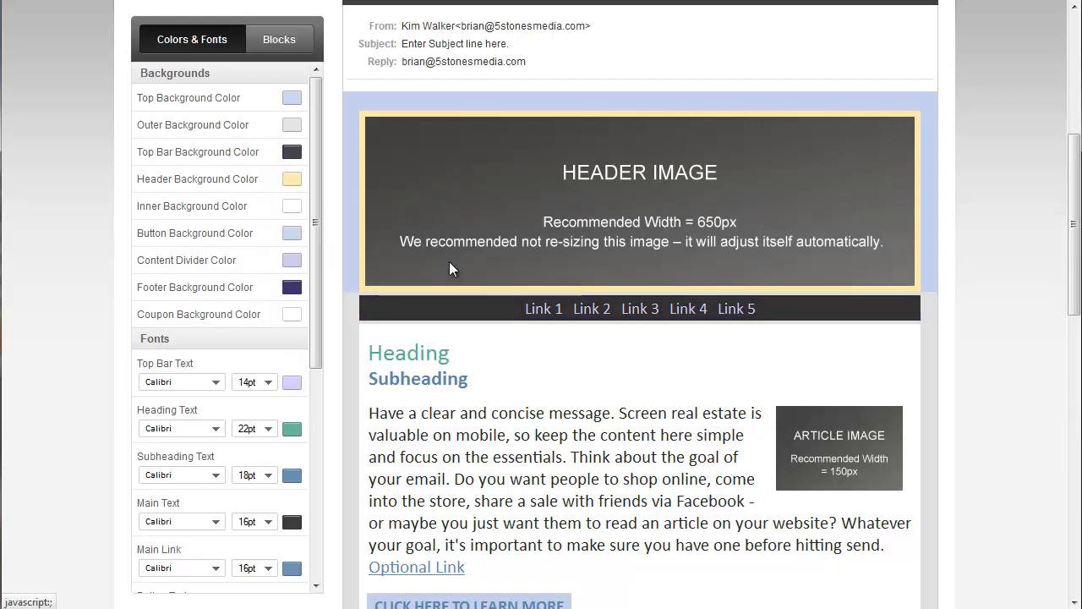
- Open the Top Bar block with the five links for editing, and cancel the edit
mouse_move(599, 314)
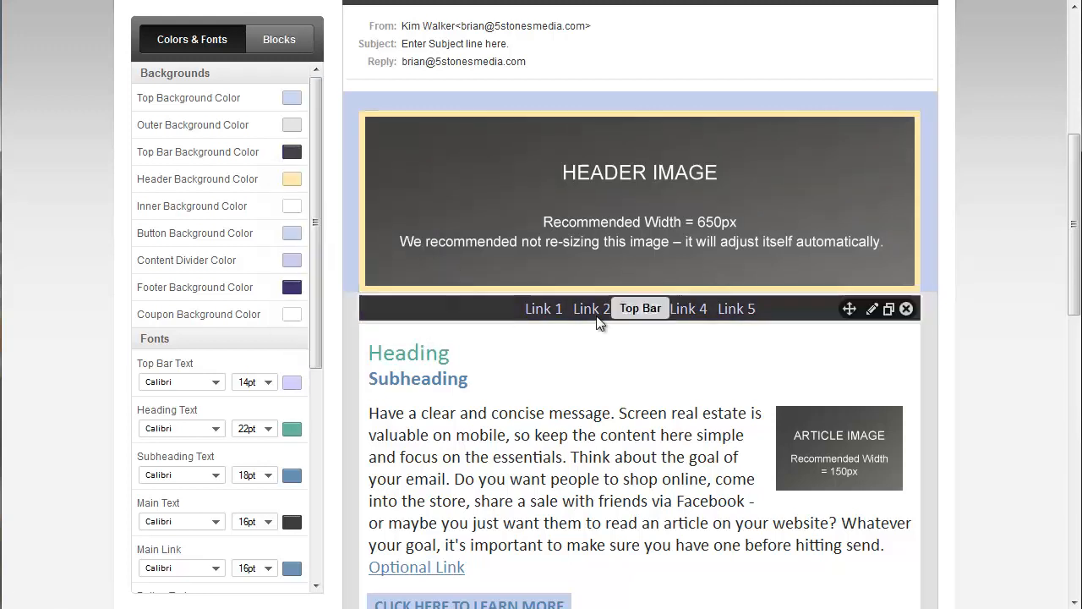
left_click(871, 310)
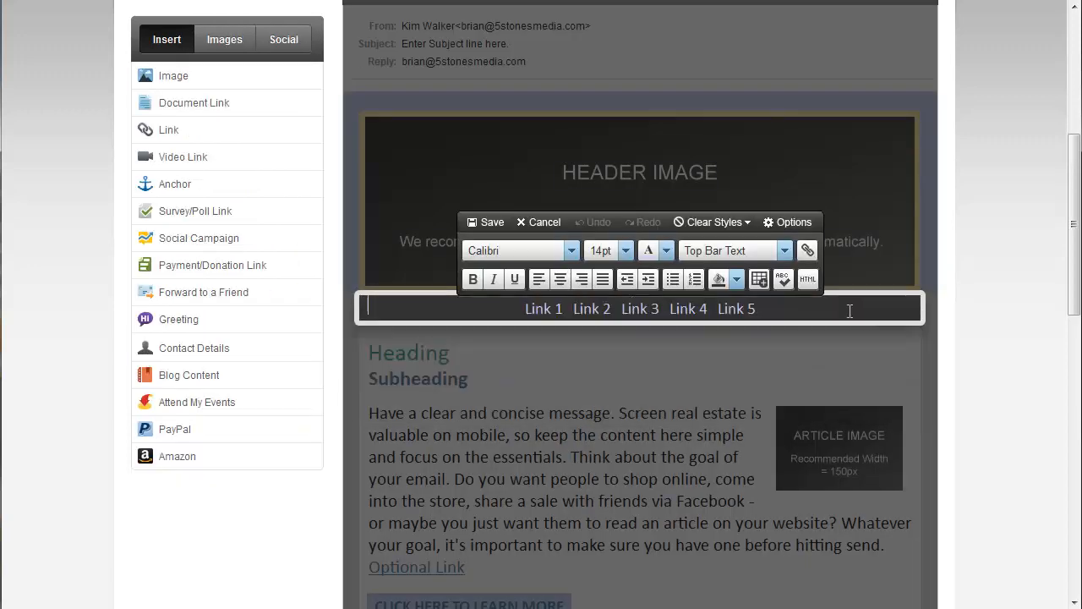
left_click(542, 221)
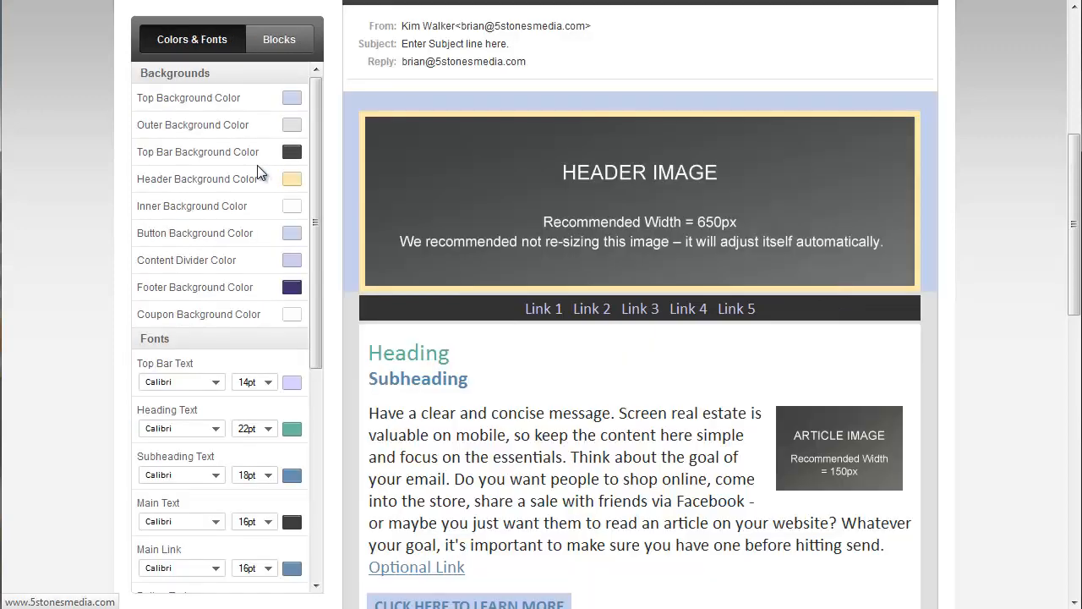
- Set the Top Bar Background Color to the custom hex value #292929
left_click(292, 153)
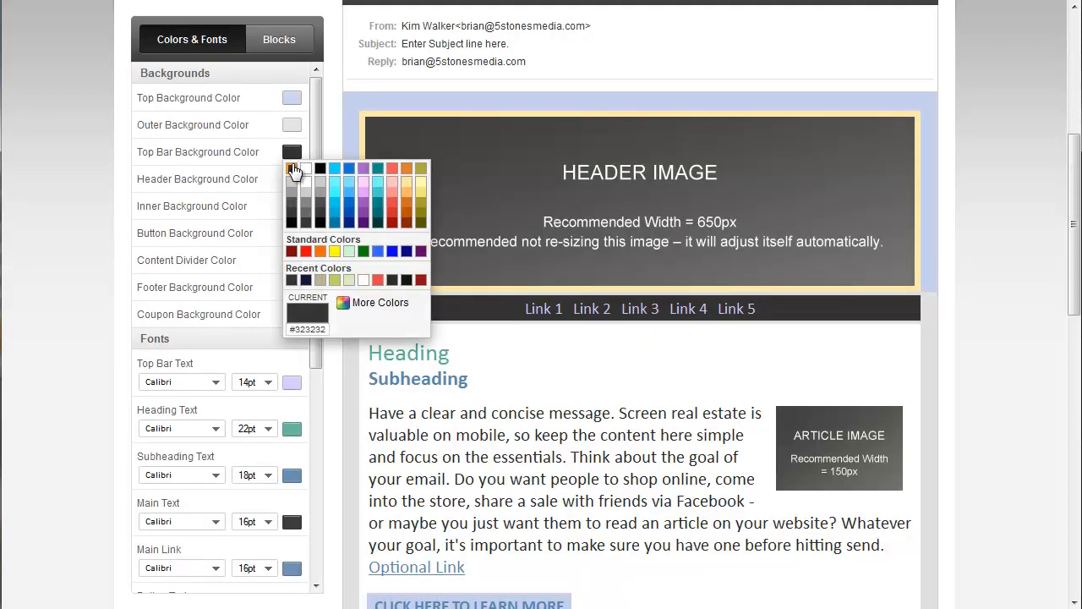
left_click(381, 304)
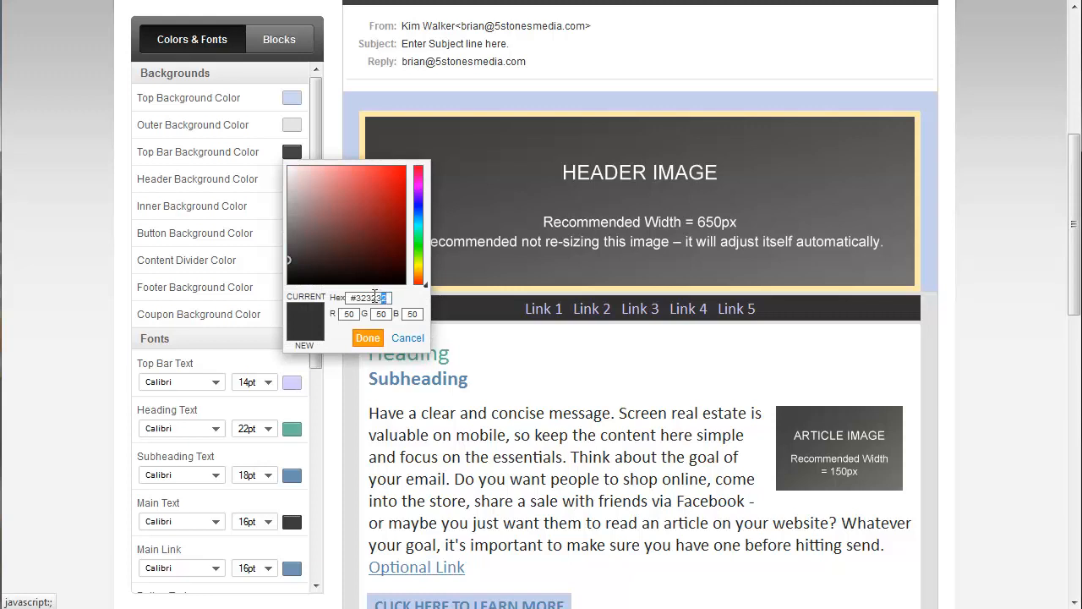
left_click_drag(361, 296, 358, 296)
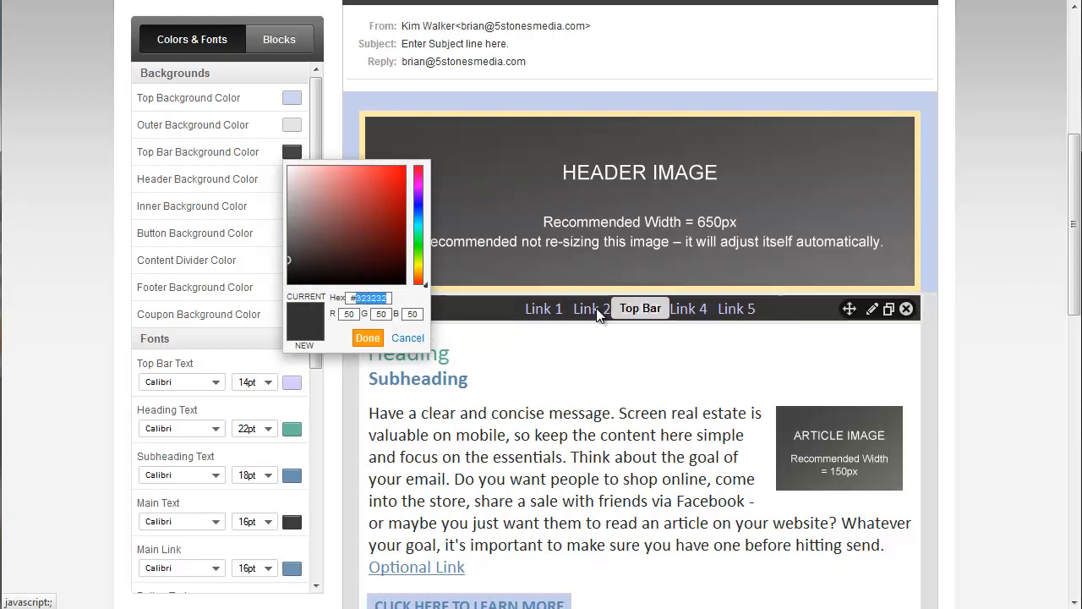
type("292")
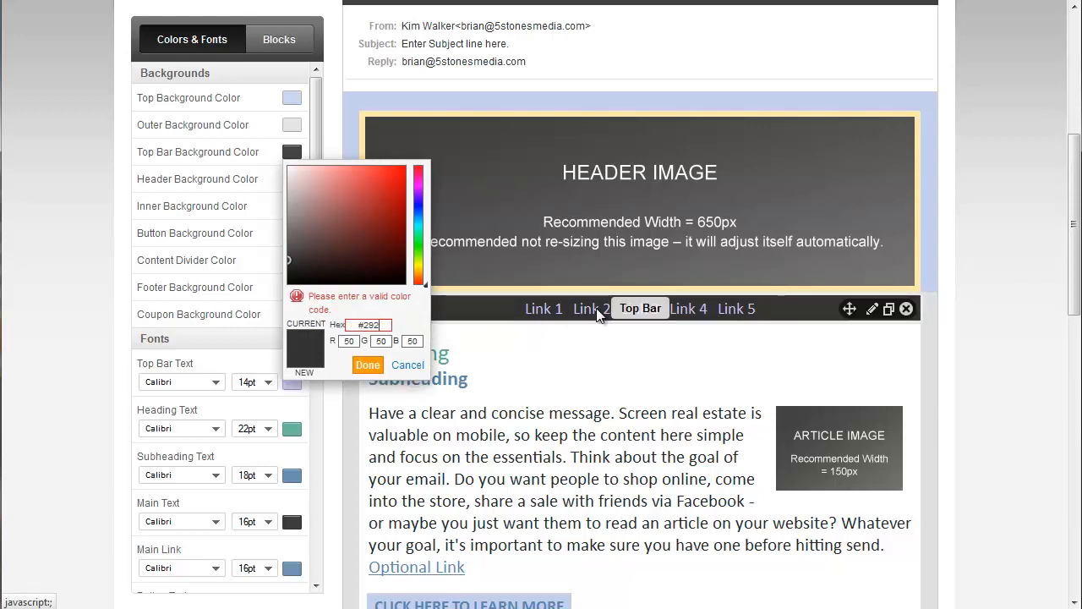
type("929")
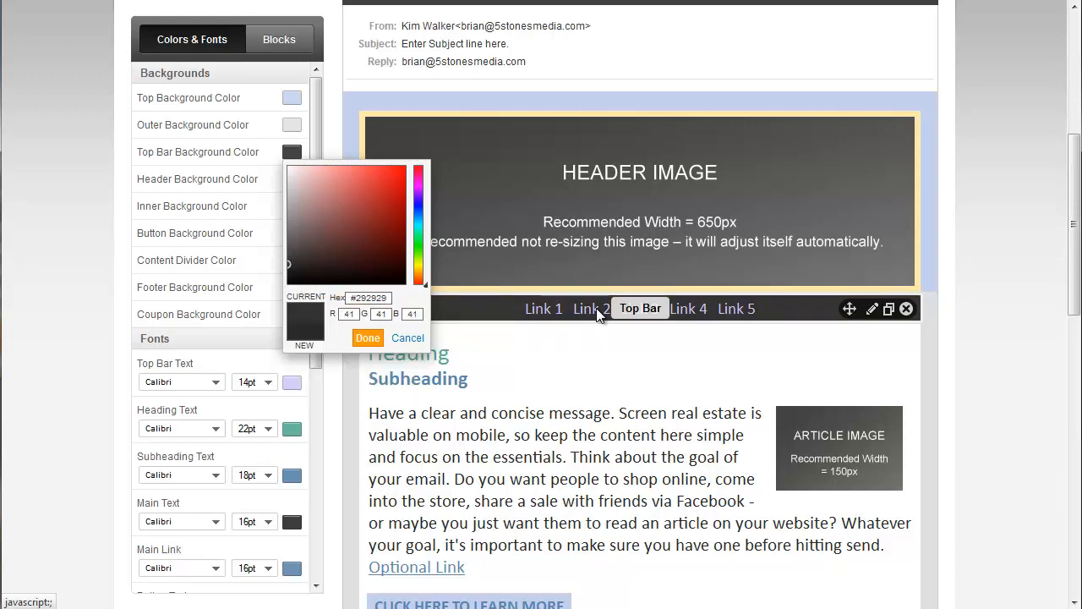
left_click(369, 340)
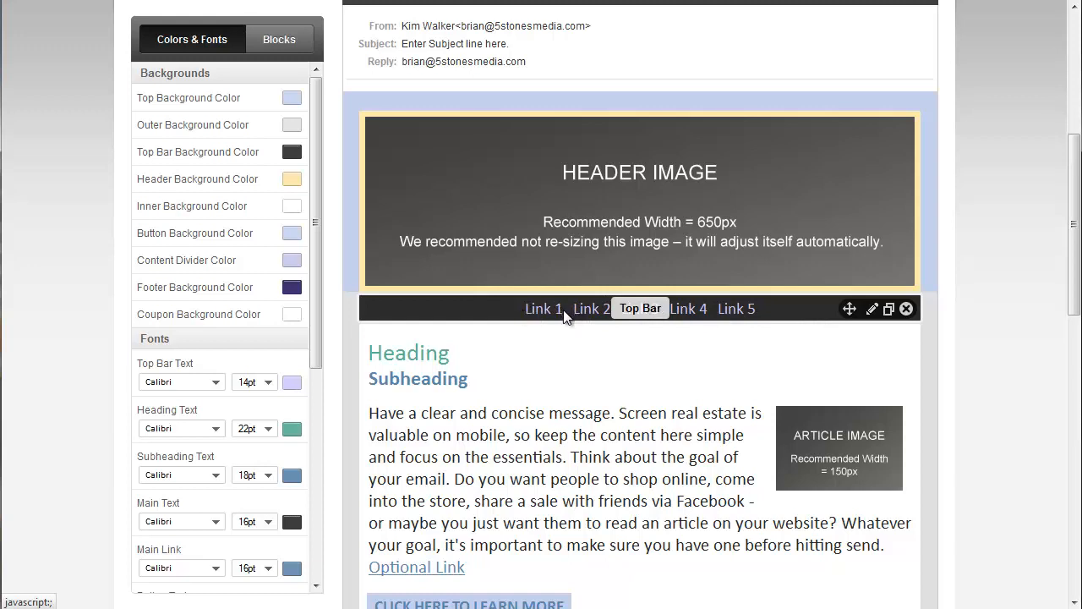
scroll(207, 301, "down", 2)
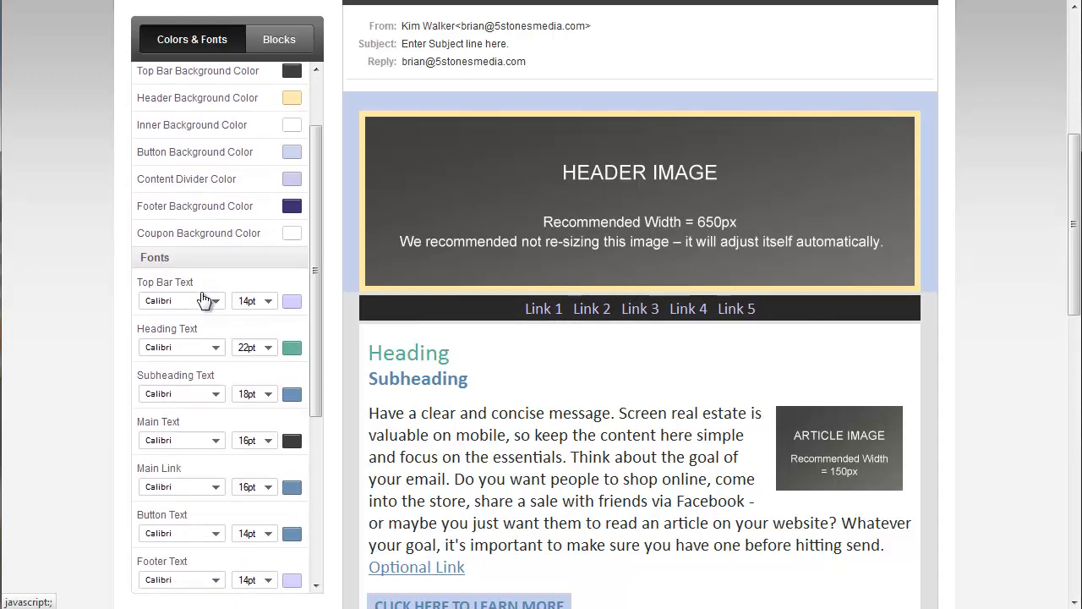
- Set the Top Bar Text color to the custom hex value #828282
scroll(206, 301, "down", 1)
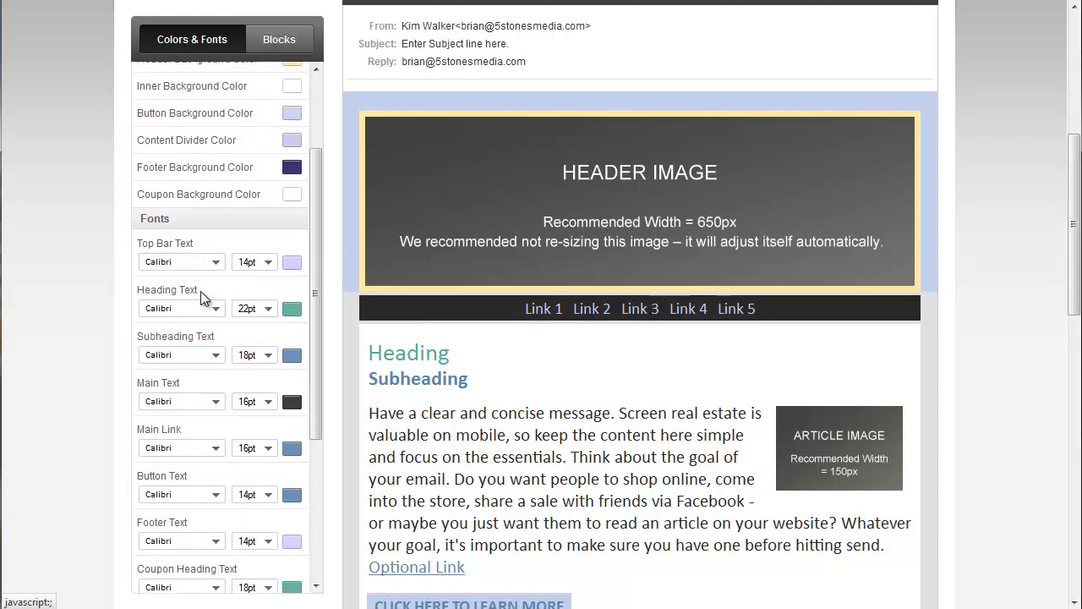
left_click(293, 264)
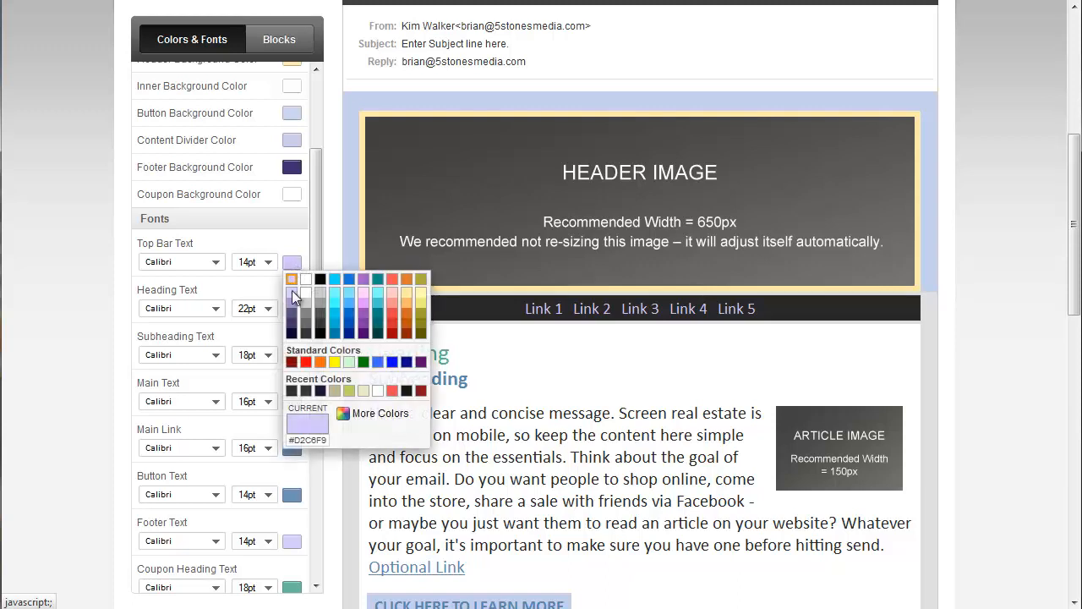
left_click(380, 412)
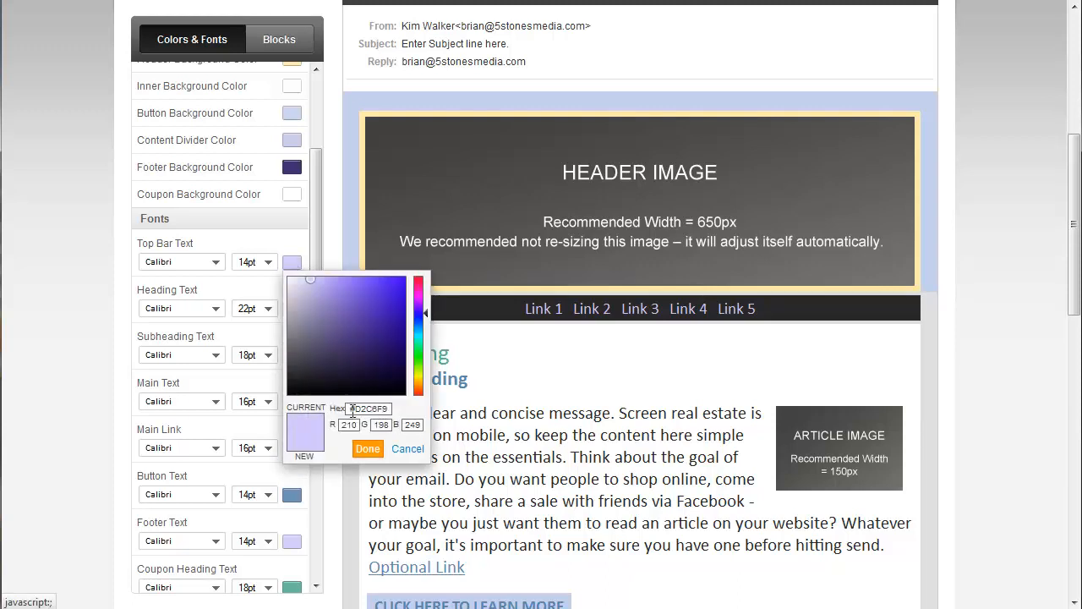
left_click_drag(390, 409, 356, 410)
type("828282")
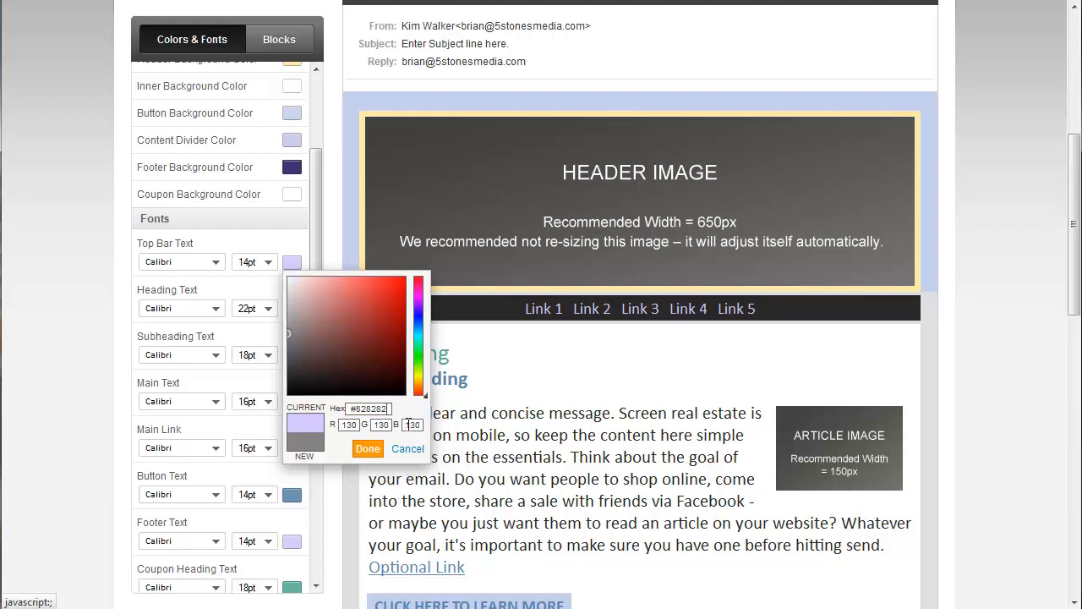
left_click(367, 450)
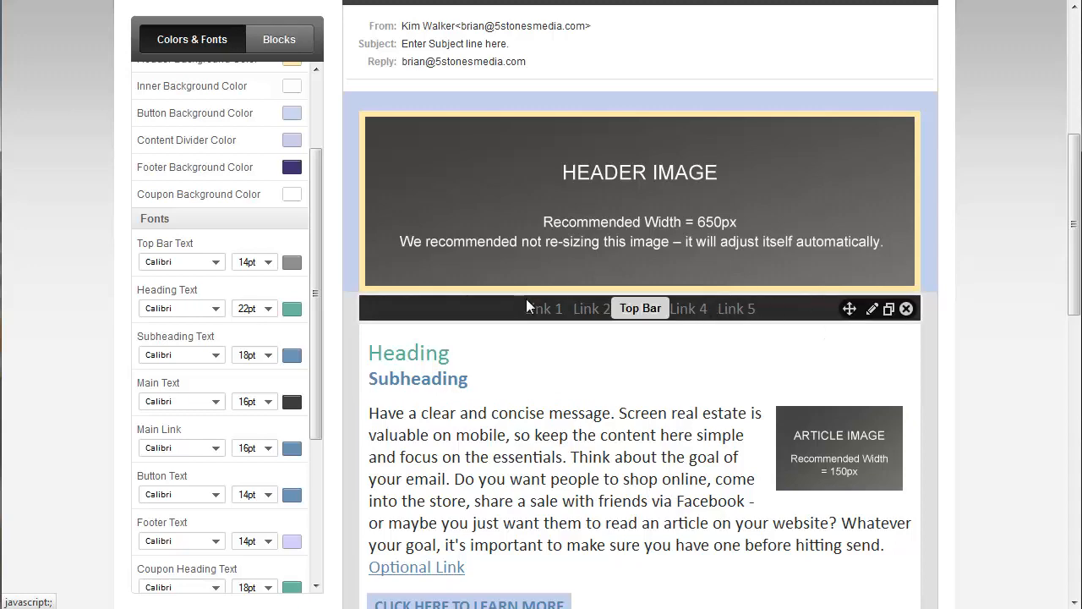
- Open the Top Bar block for editing and make its five links bold
left_click(873, 310)
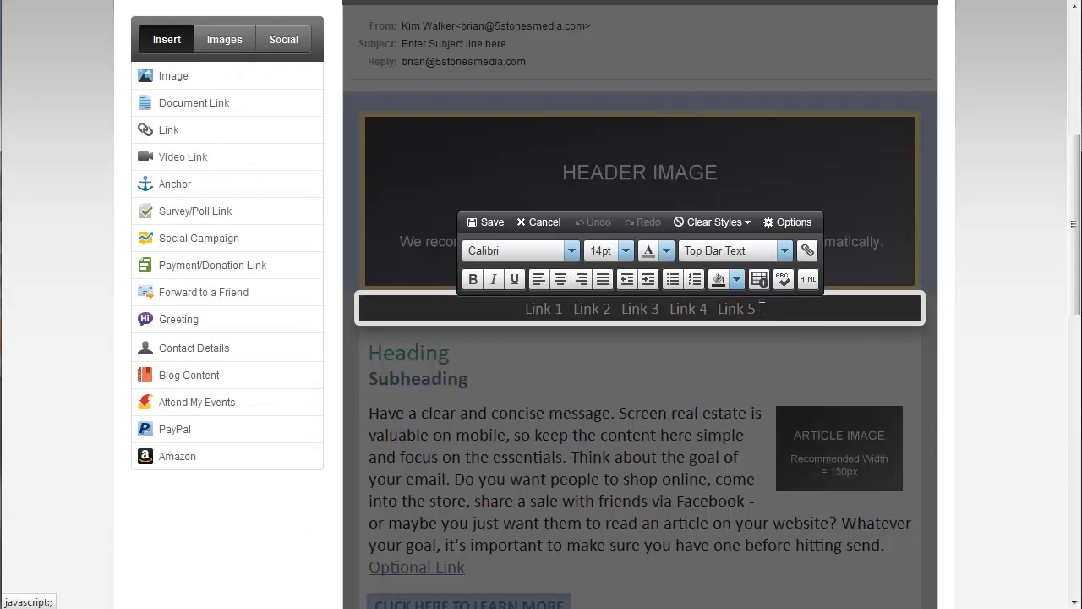
left_click_drag(761, 309, 492, 292)
left_click(473, 269)
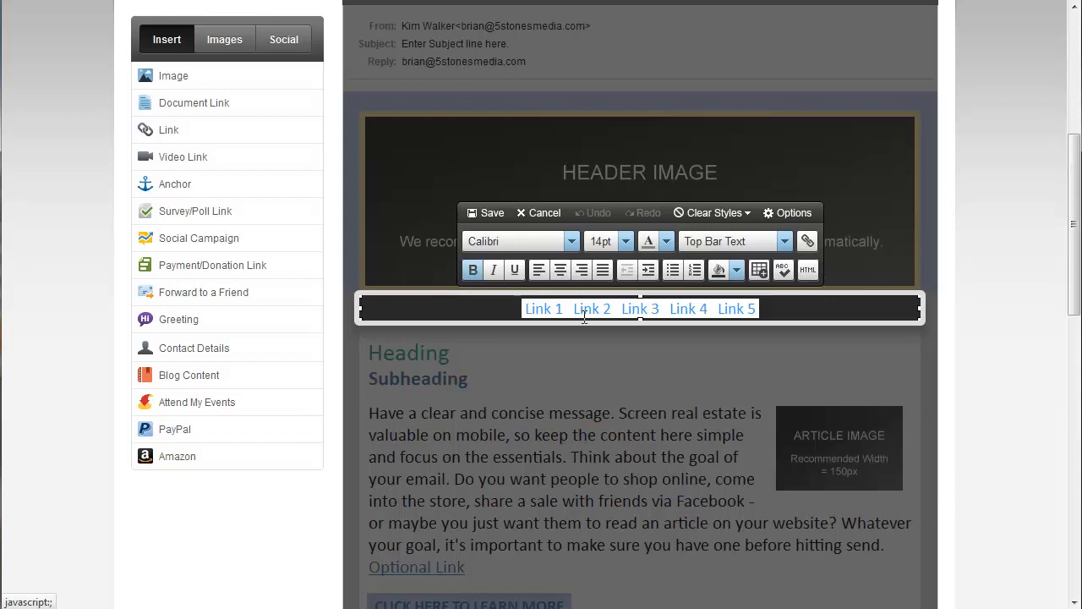
left_click(785, 308)
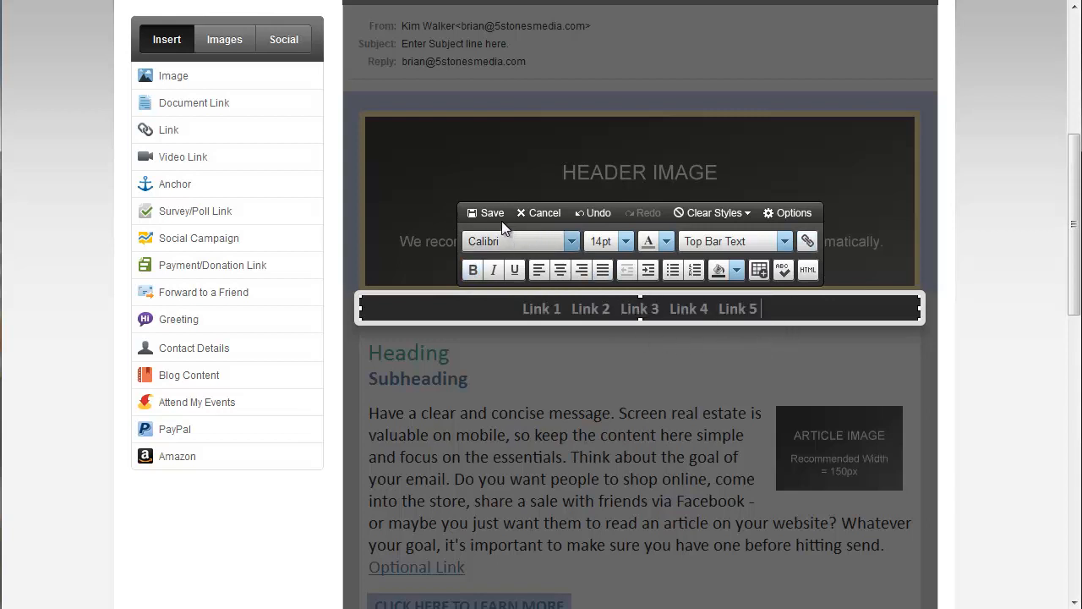
- Replace the first top bar link's text, Link 1, with HOME
left_click(572, 312)
key("BackSpace")
key("BackSpace")
key("BackSpace")
key("BackSpace")
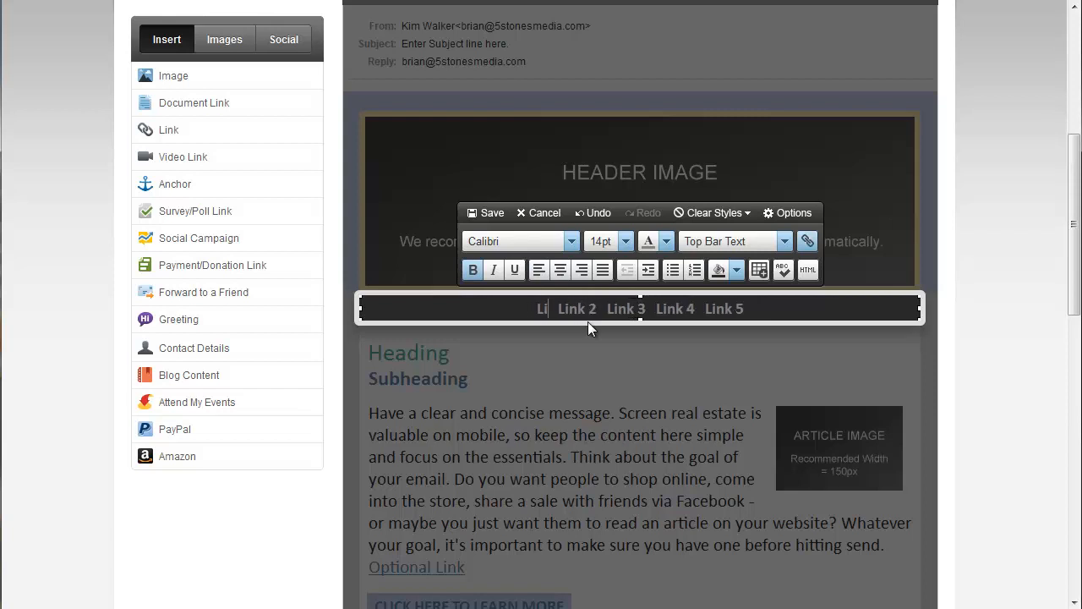
key("BackSpace")
key("BackSpace")
type("H")
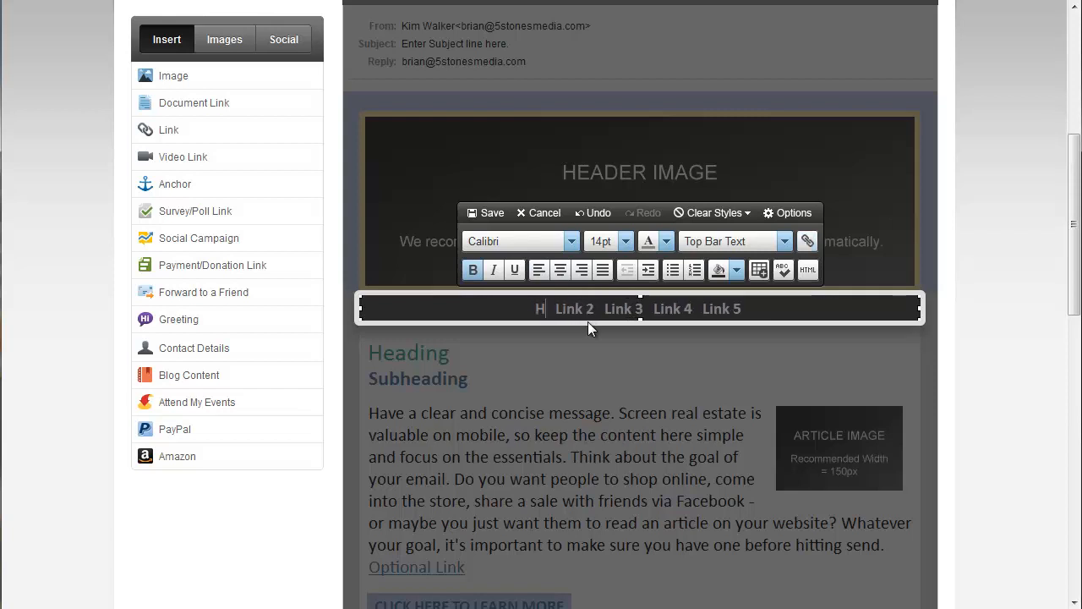
type("OME")
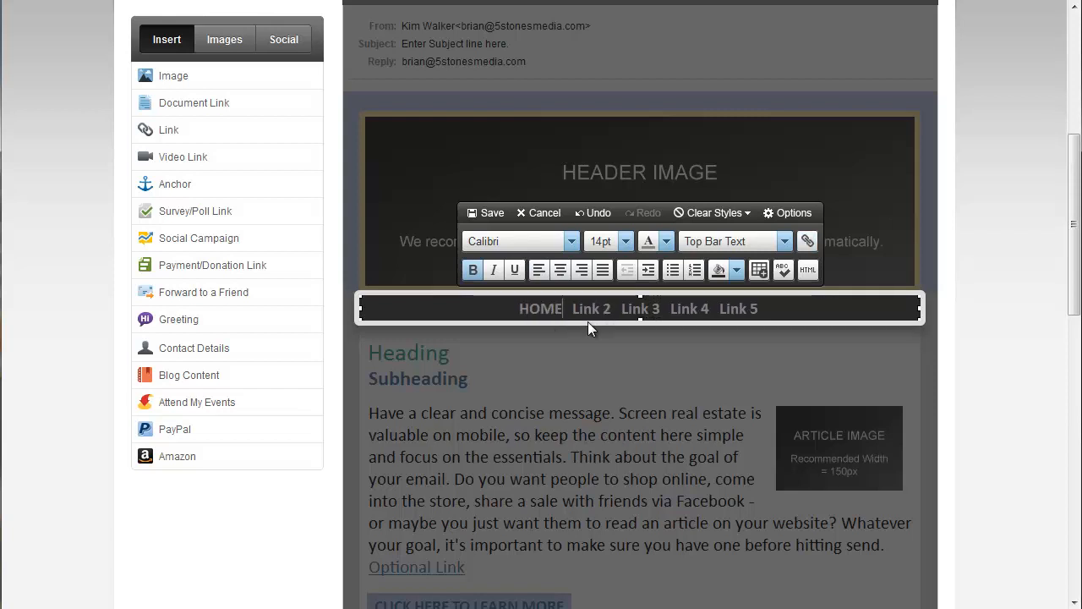
- Replace the second top bar link's text, Link 2, with PODCASTS
key("Right")
key("Delete")
key("Delete")
key("Delete")
key("Delete")
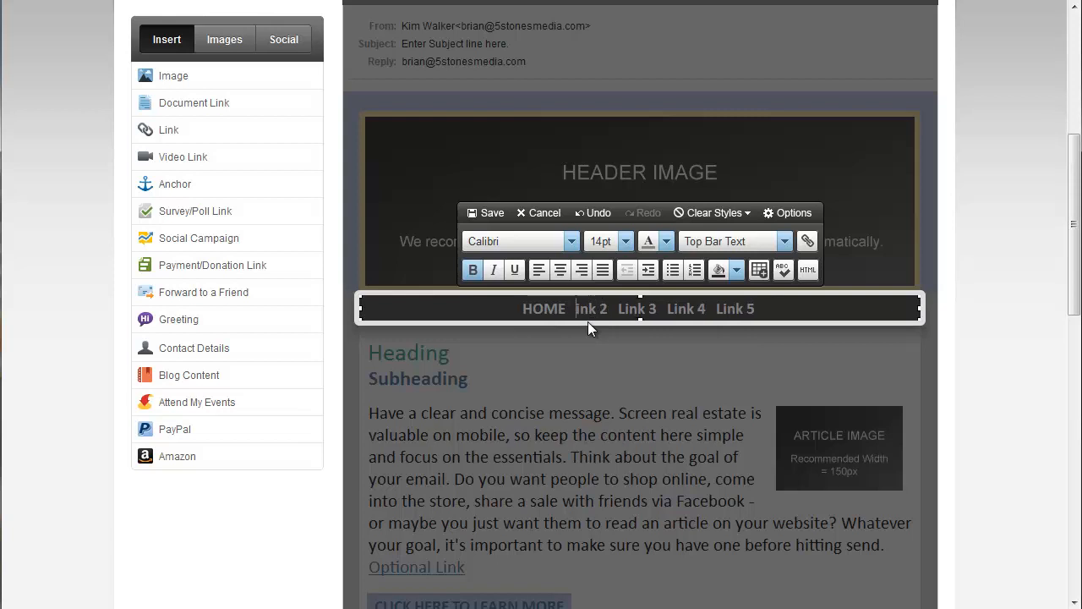
key("Delete")
key("Delete")
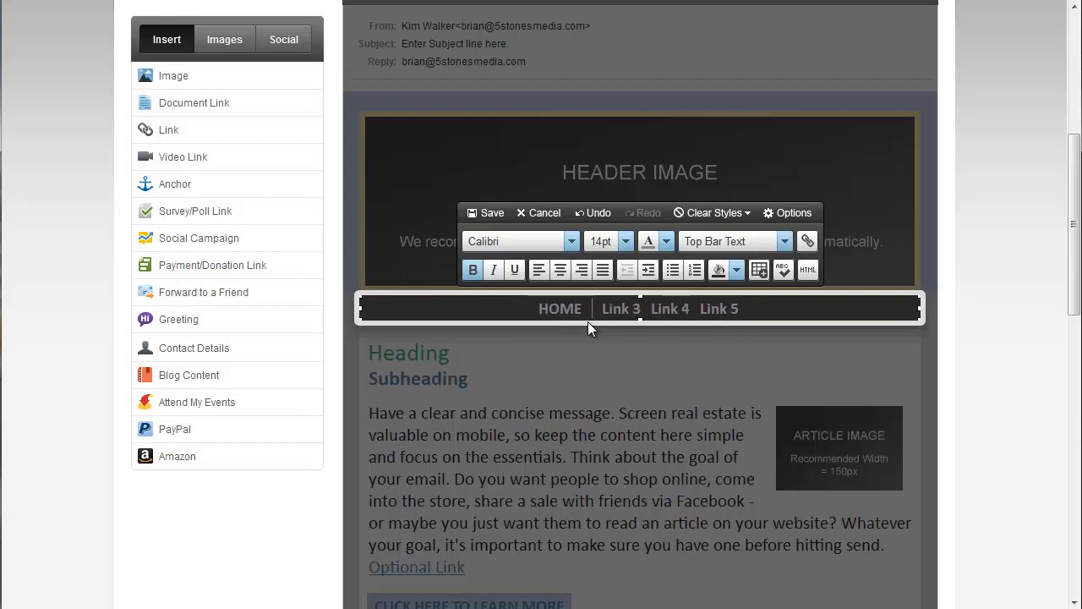
type("PODCAS")
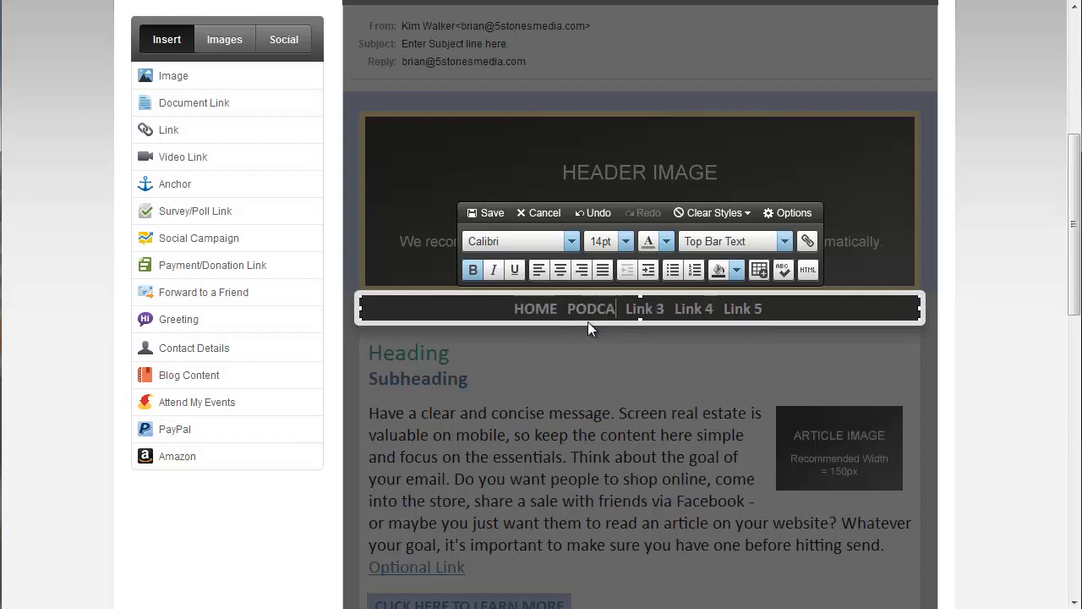
type("TS")
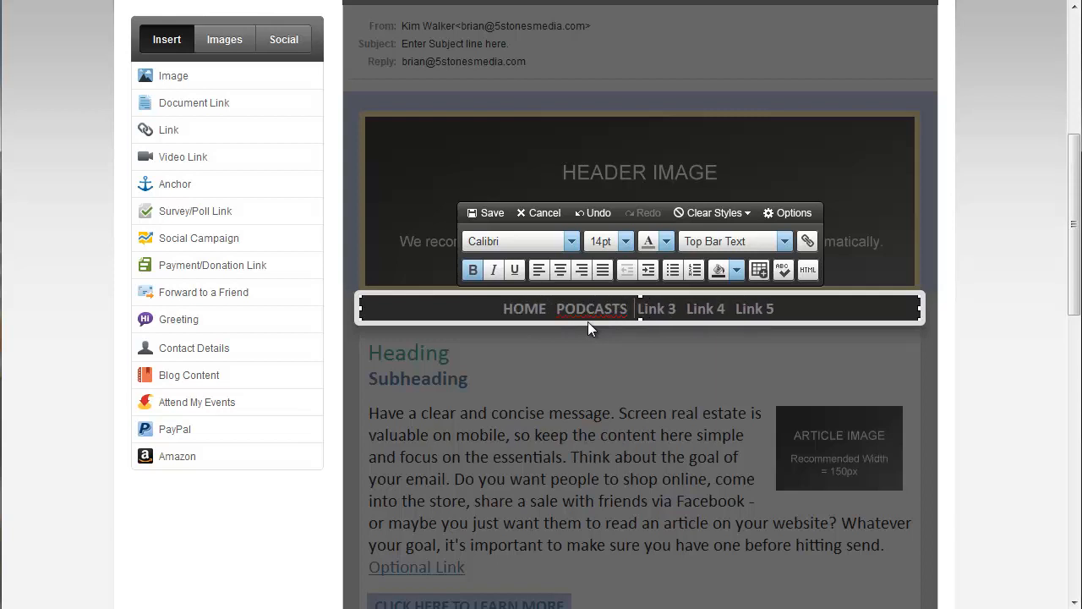
- Replace the third top bar link's text, Link 3, with RESOURCES
key("Delete")
key("Delete")
key("Delete")
key("Delete")
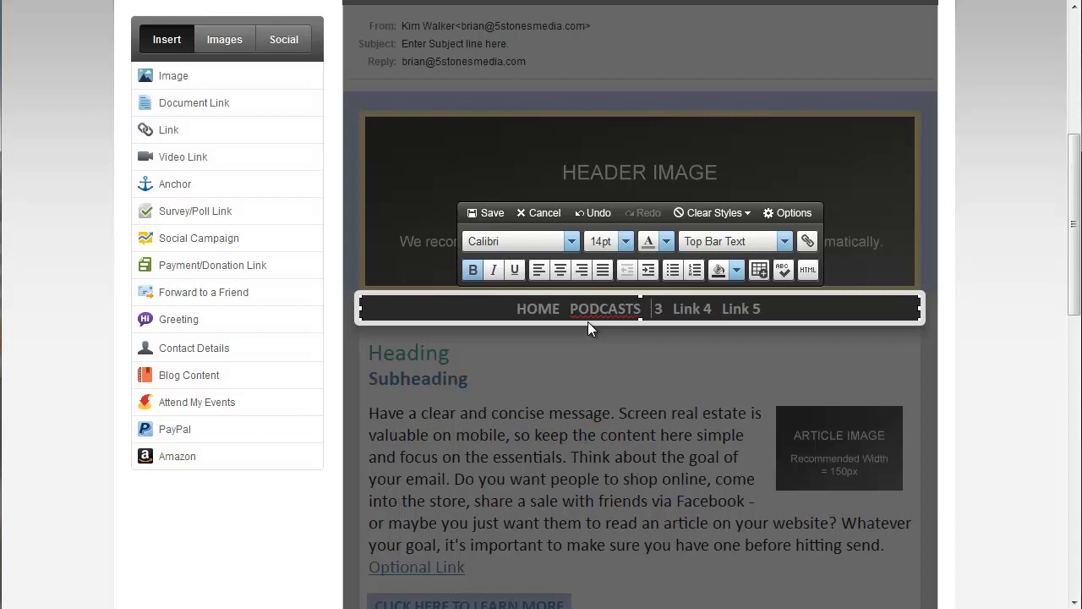
key("Delete")
type("RESO")
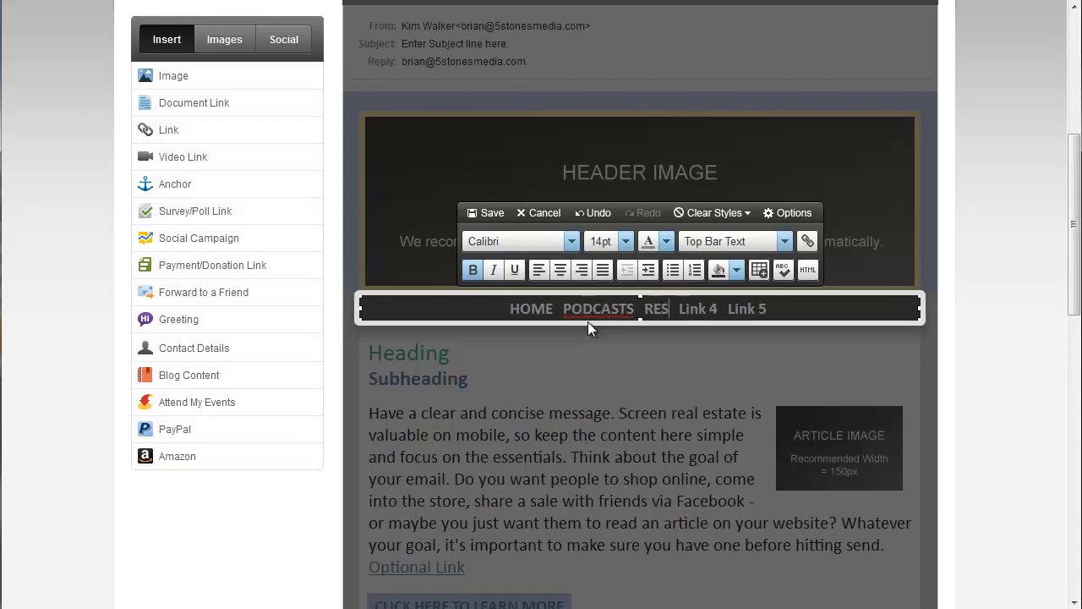
type("URCES")
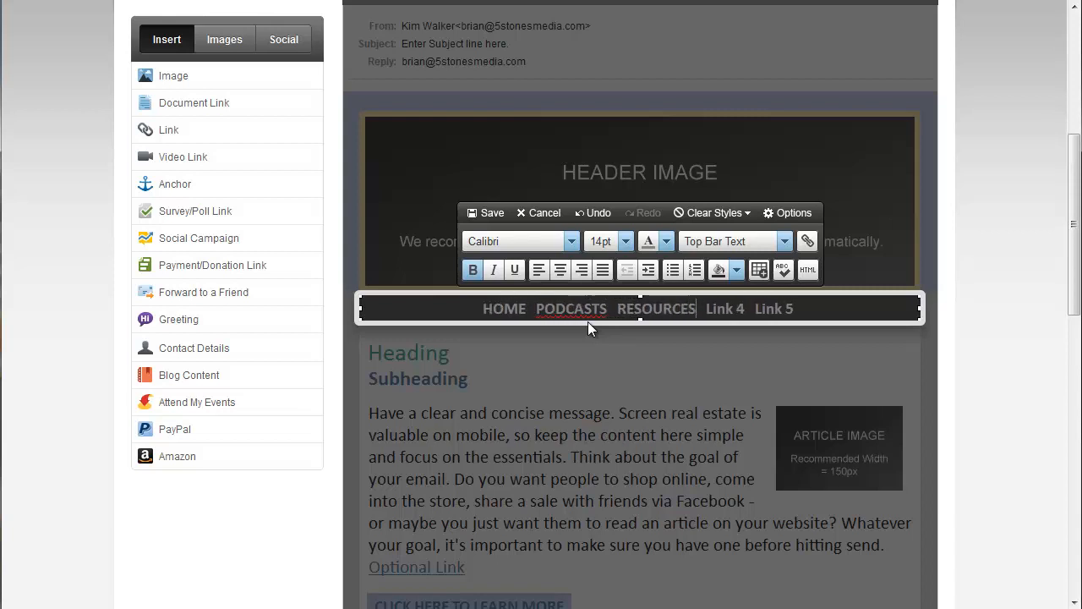
- Replace the fourth top bar link's text, Link 4, with YOUTUBE
key("Right")
key("Delete")
key("Delete")
key("Delete")
key("Delete")
key("Delete")
key("Delete")
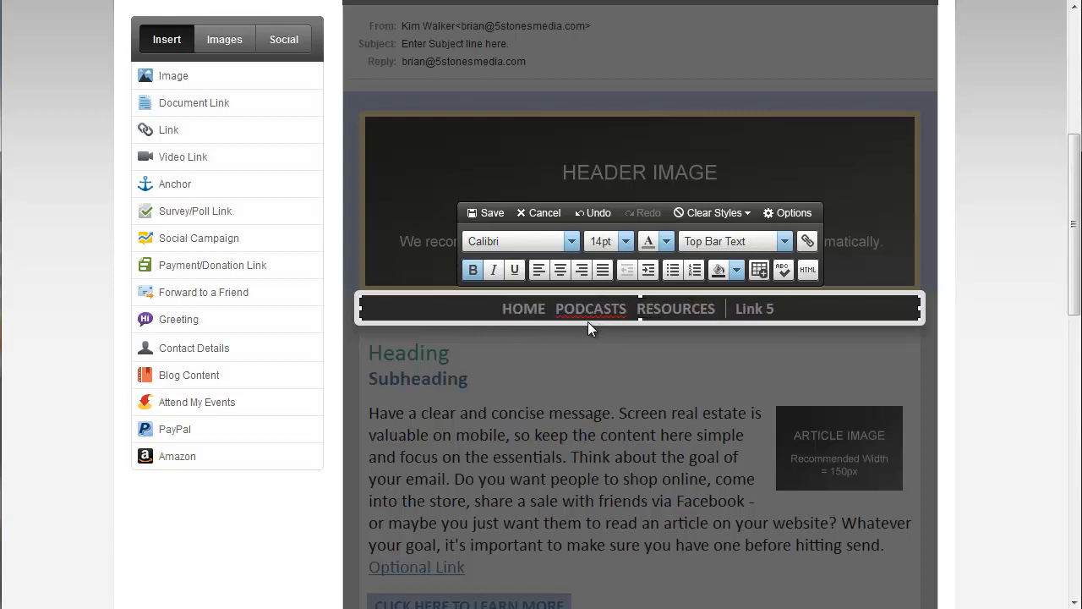
type("YOUTU")
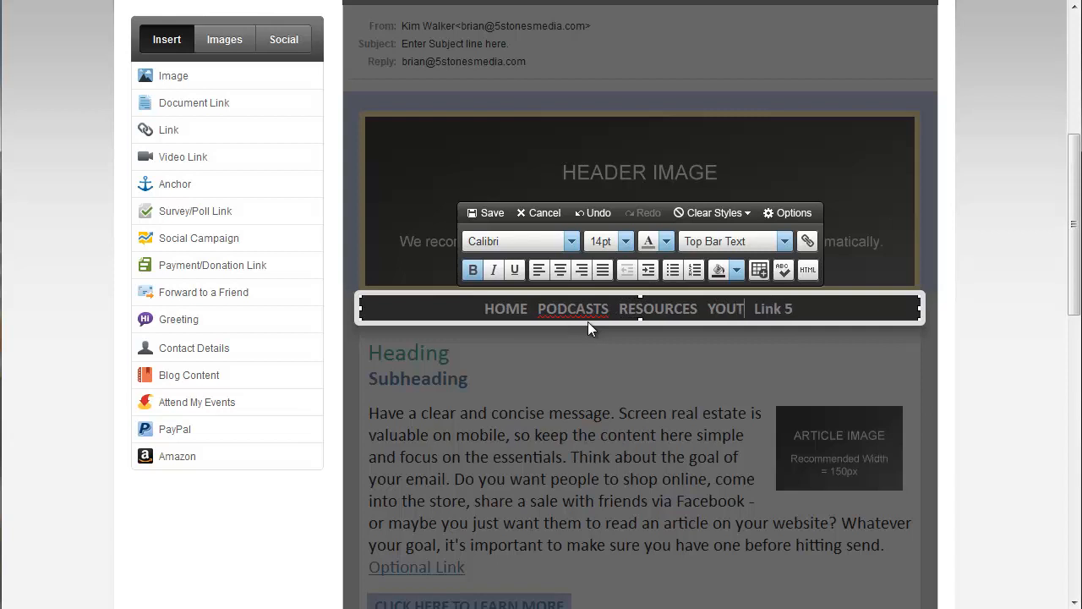
type("BE")
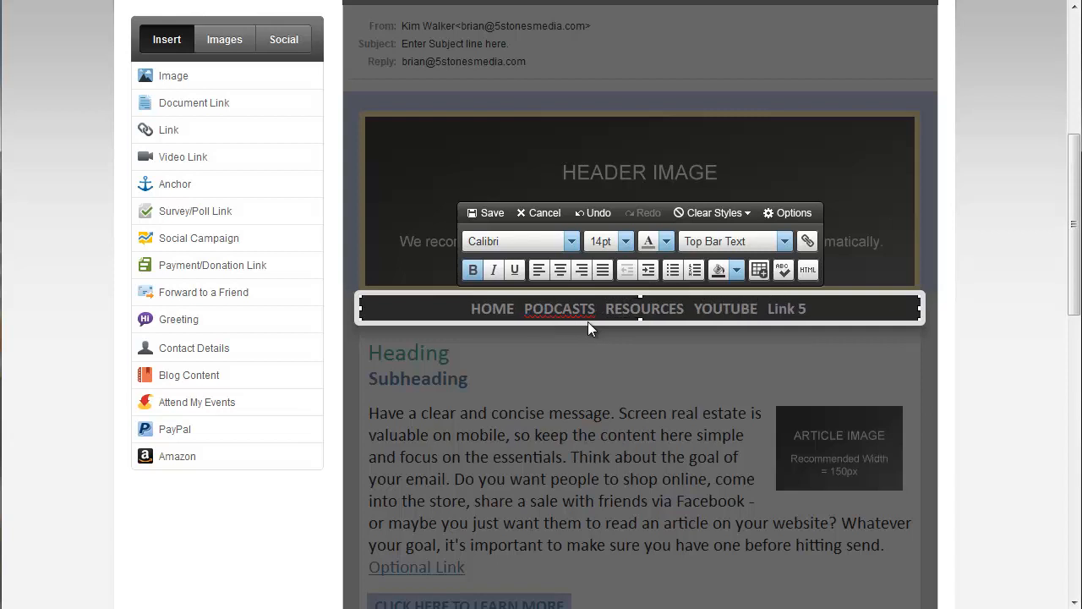
- Replace the fifth top bar link's text, Link 5, with CONTACT and save the Top Bar block
key("Delete")
key("Delete")
key("Delete")
key("Delete")
key("Delete")
key("Delete")
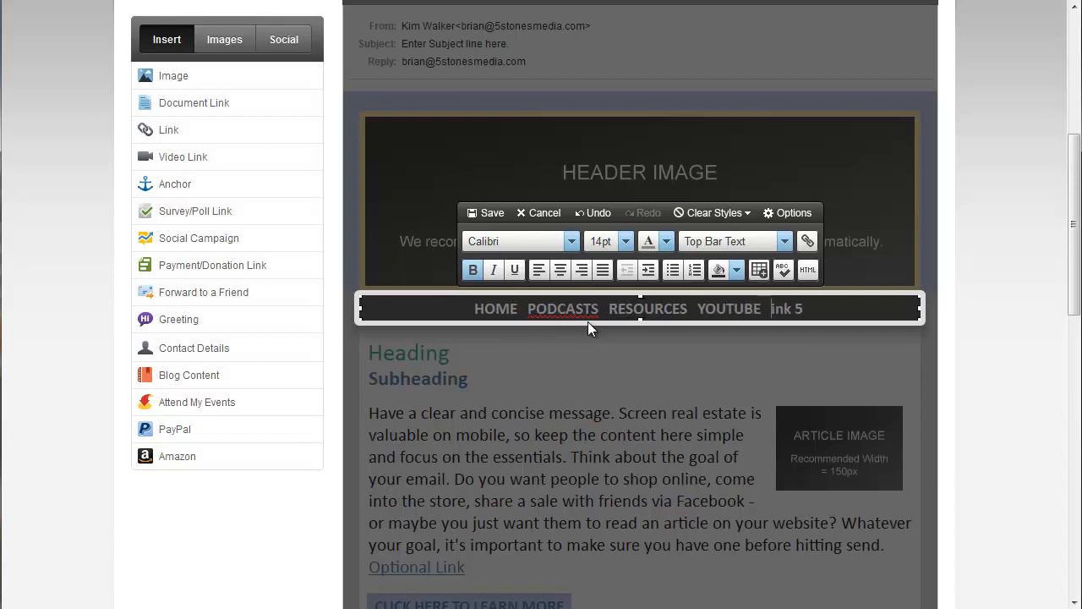
type("C")
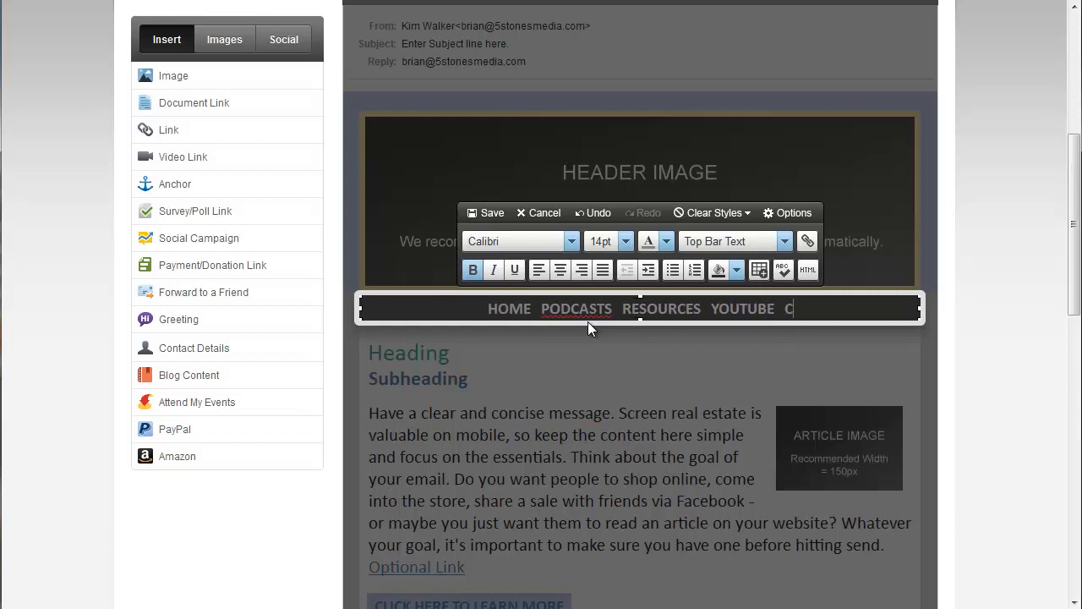
type("ONTACT")
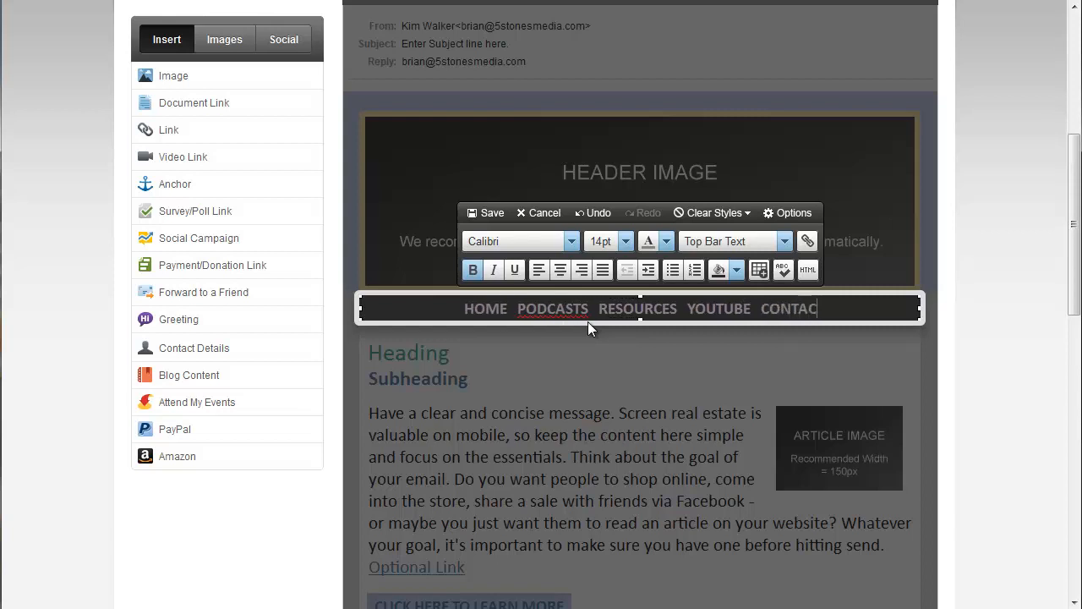
left_click(489, 216)
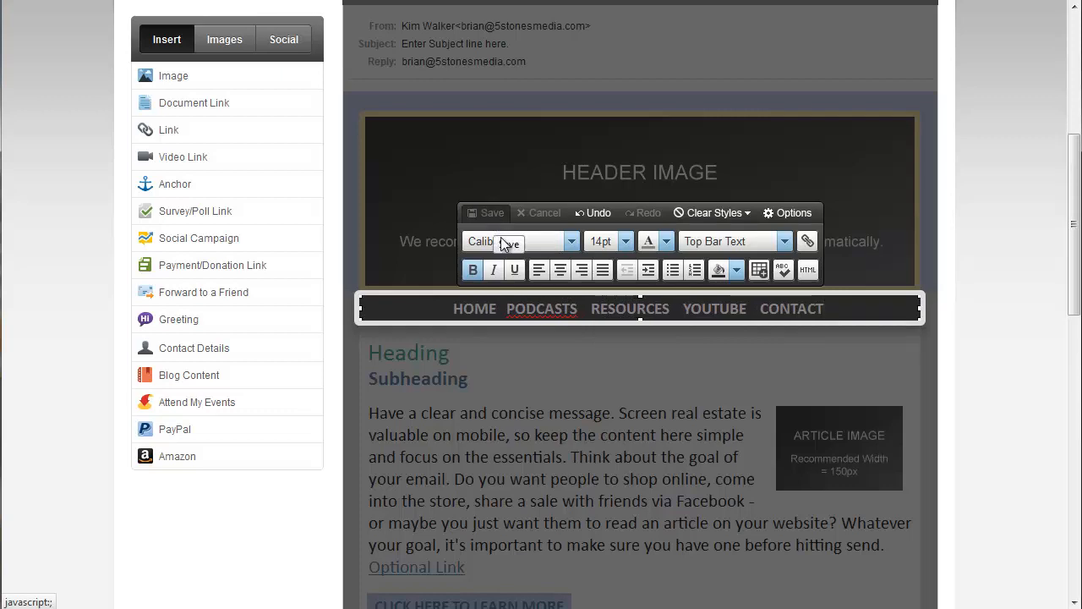
left_click(698, 328)
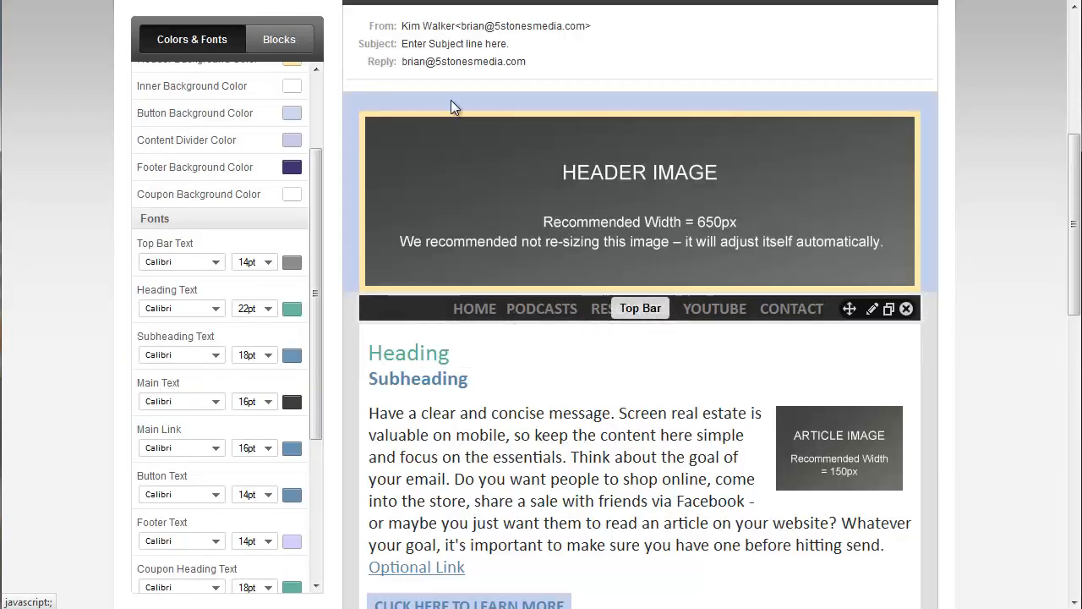
- Switch to the Smart Passive Income Blog page to compare its navigation bar and headline styling with the email template, and return to the template
left_click(444, 0)
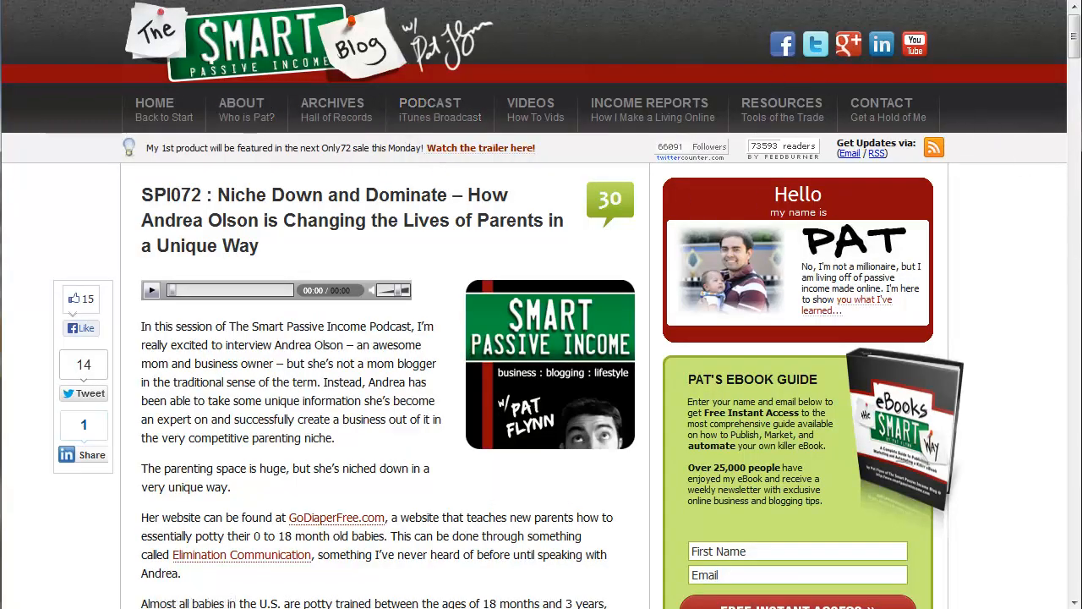
left_click(284, 0)
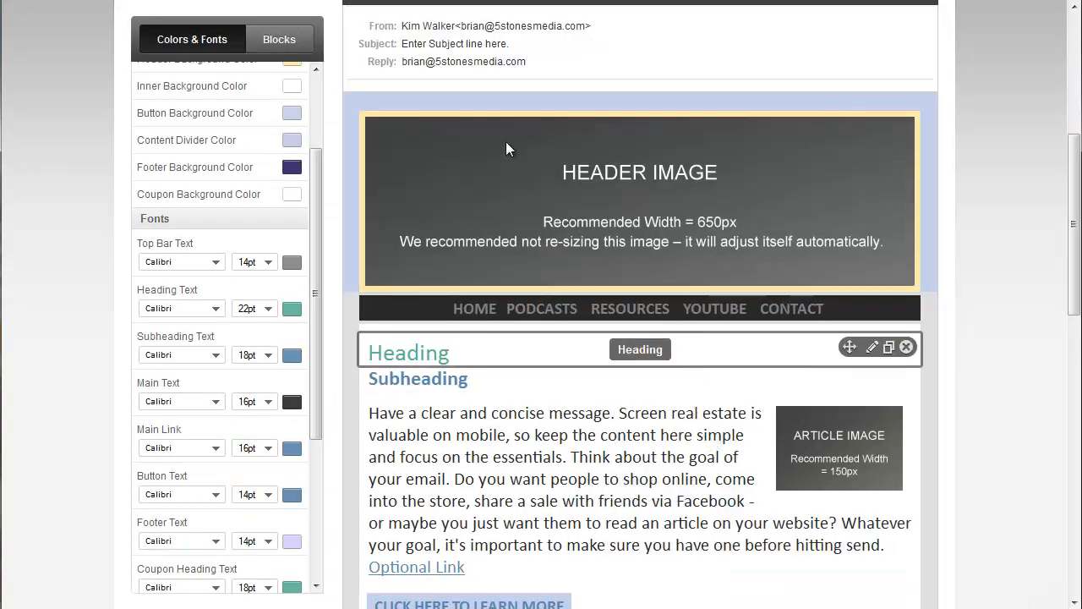
left_click(456, 0)
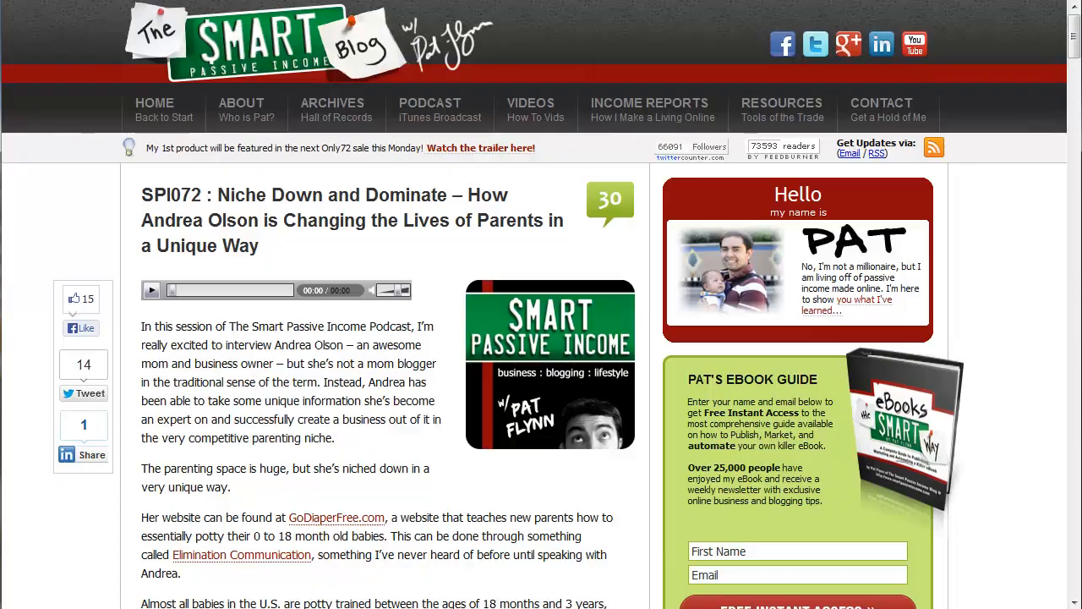
left_click(363, 0)
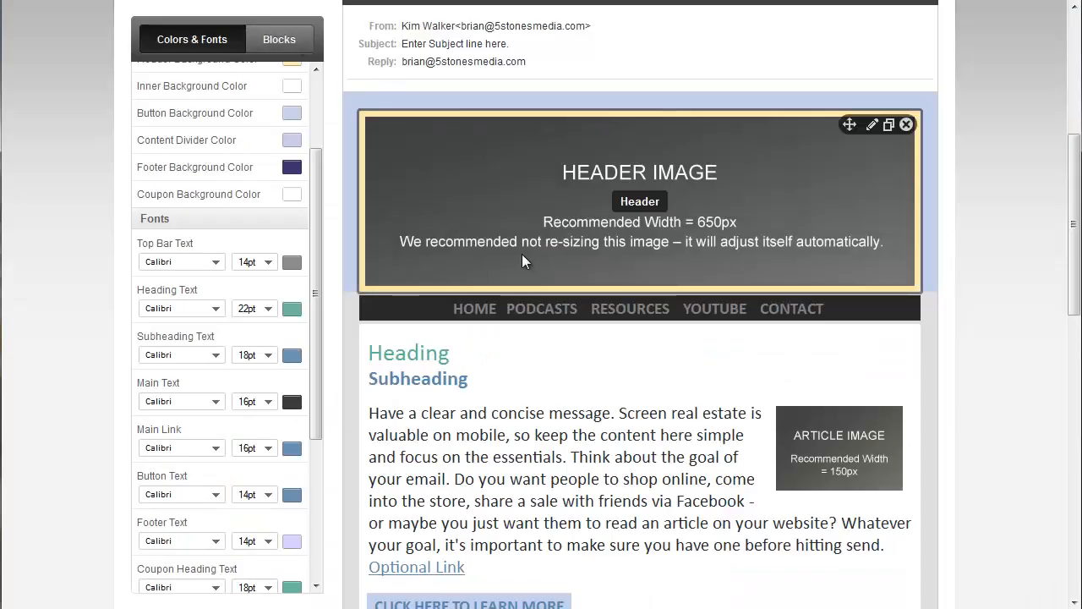
- Set the heading text colour to the custom hex value #292929
left_click(295, 310)
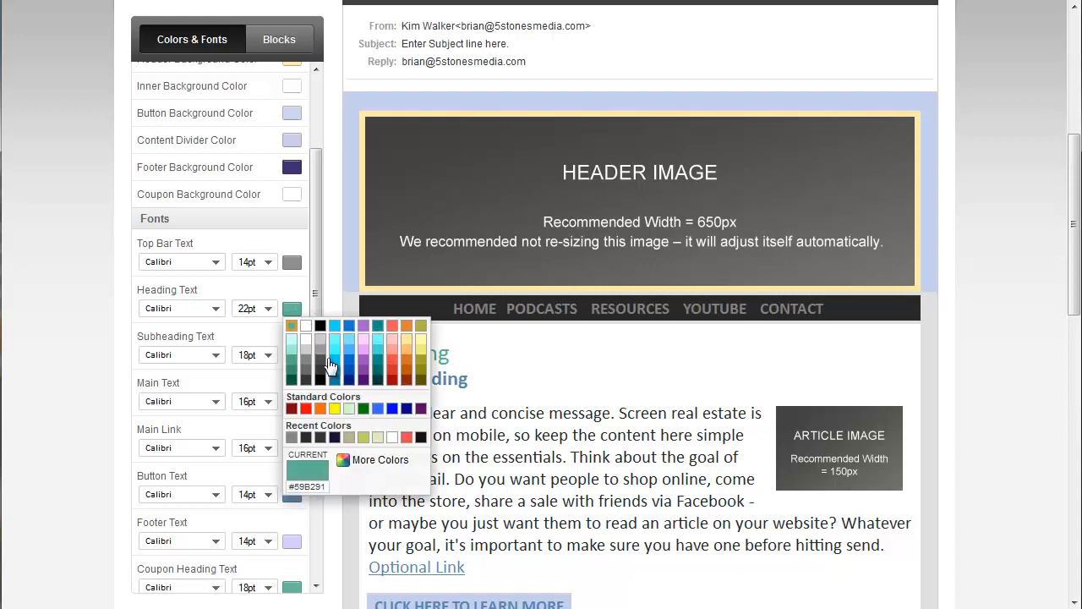
left_click(364, 465)
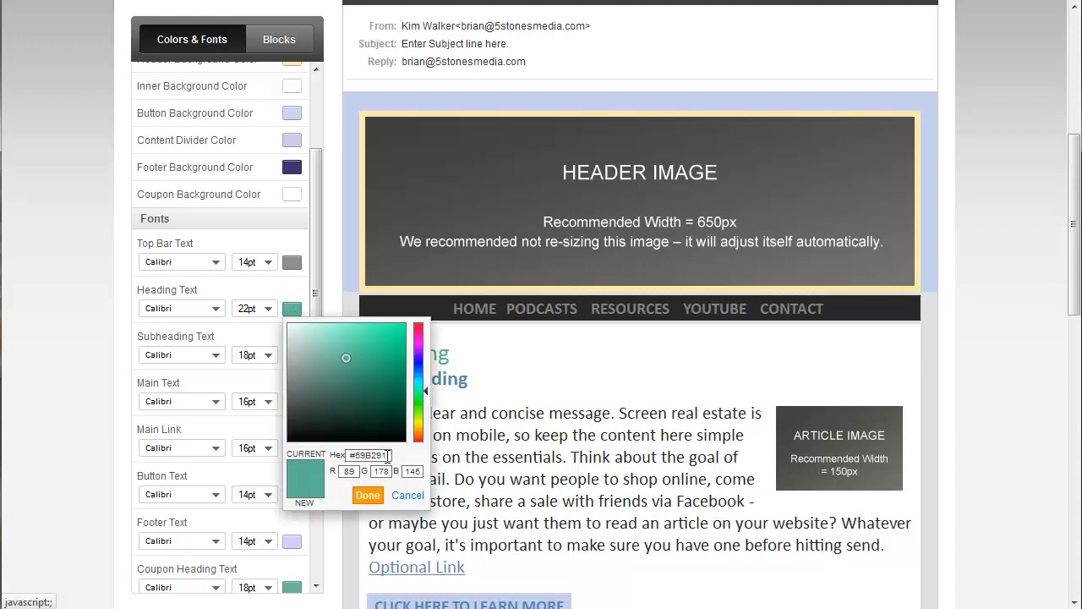
double_click(366, 454)
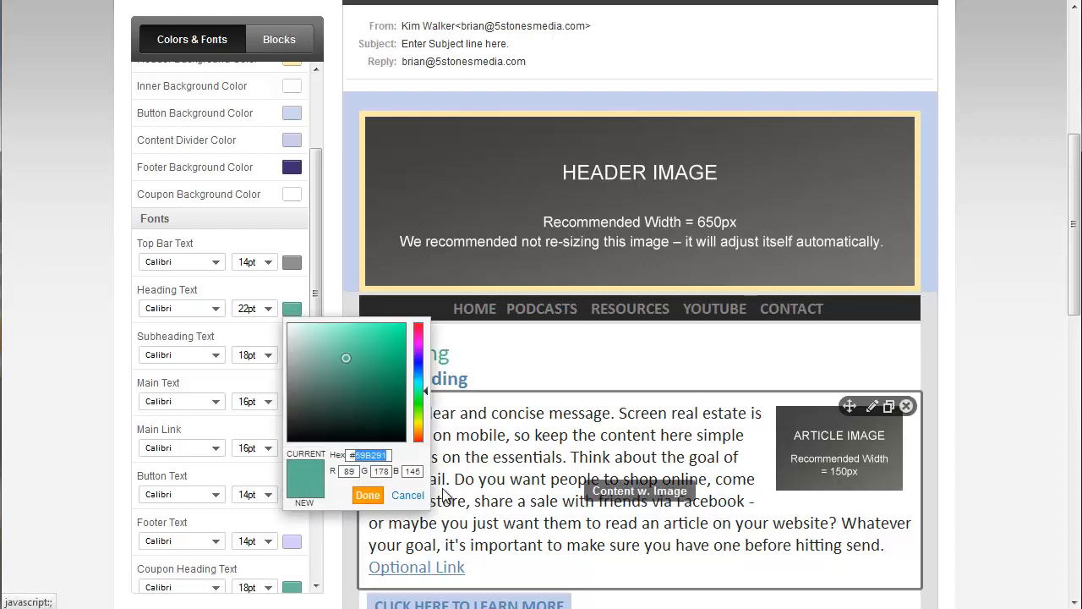
type("292092")
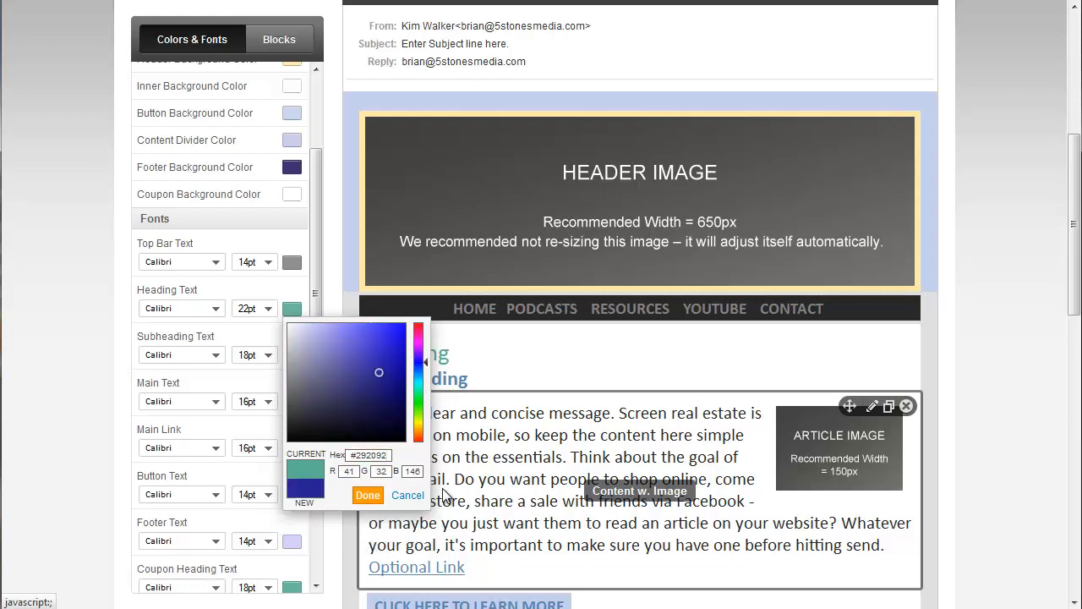
key("BackSpace")
key("BackSpace")
key("BackSpace")
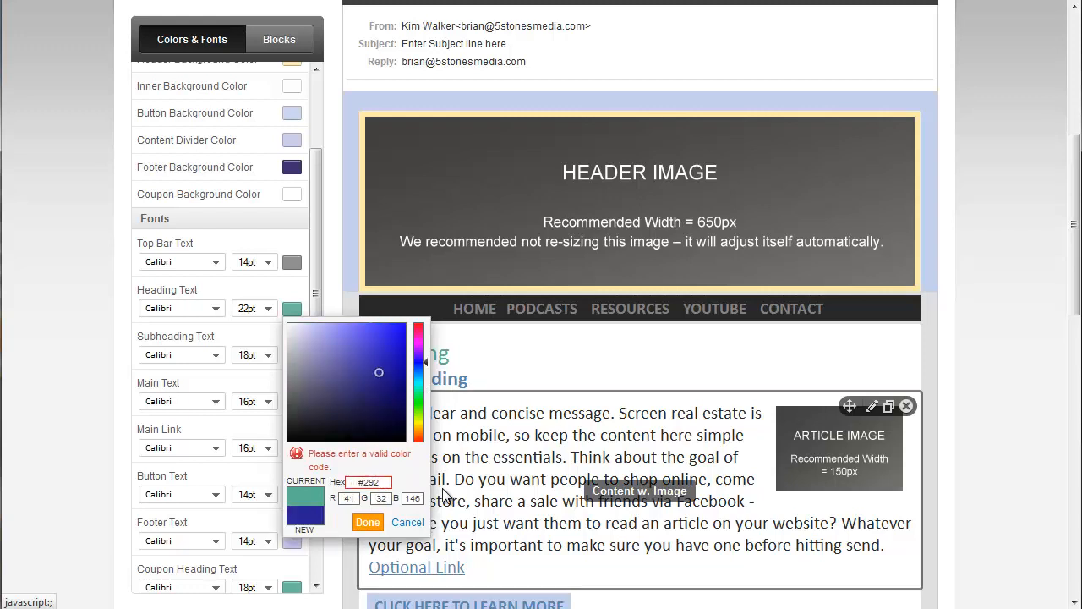
type("929")
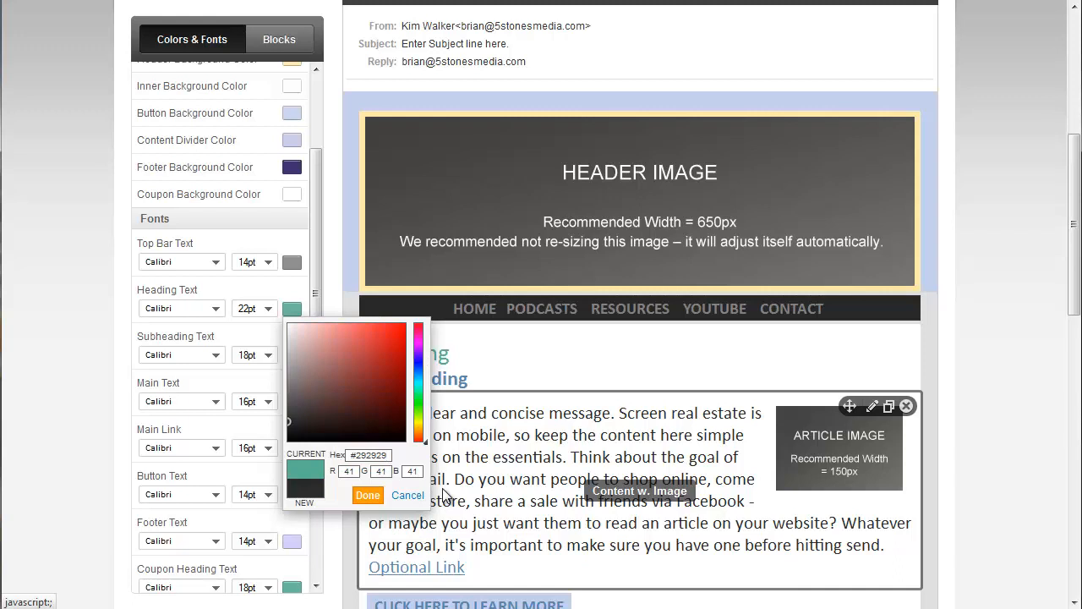
left_click(365, 497)
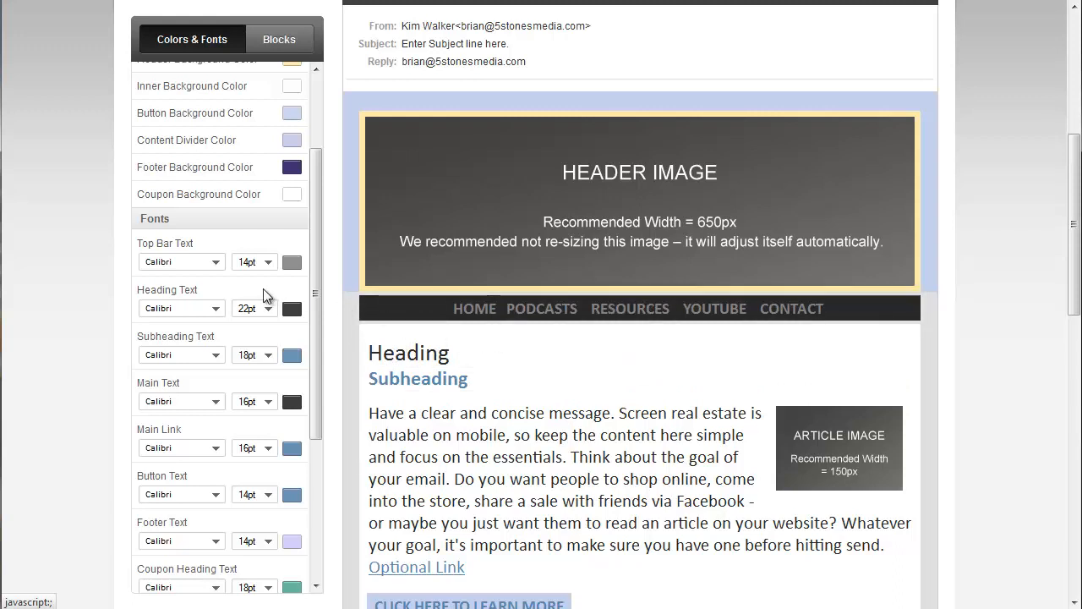
- Change the heading text font to Arial at 18pt
left_click(217, 308)
left_click(210, 336)
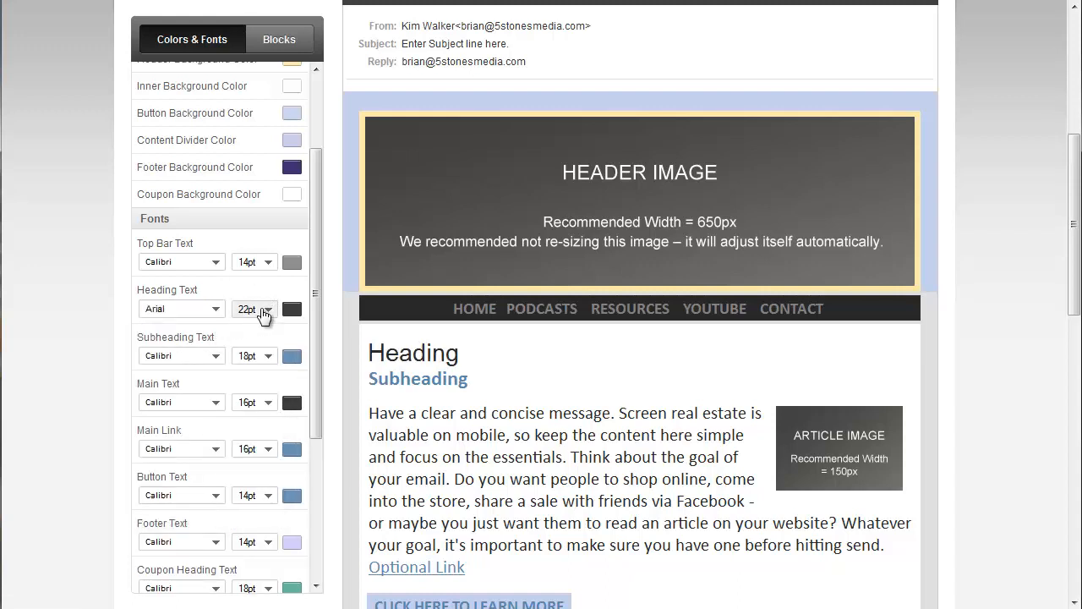
left_click(269, 312)
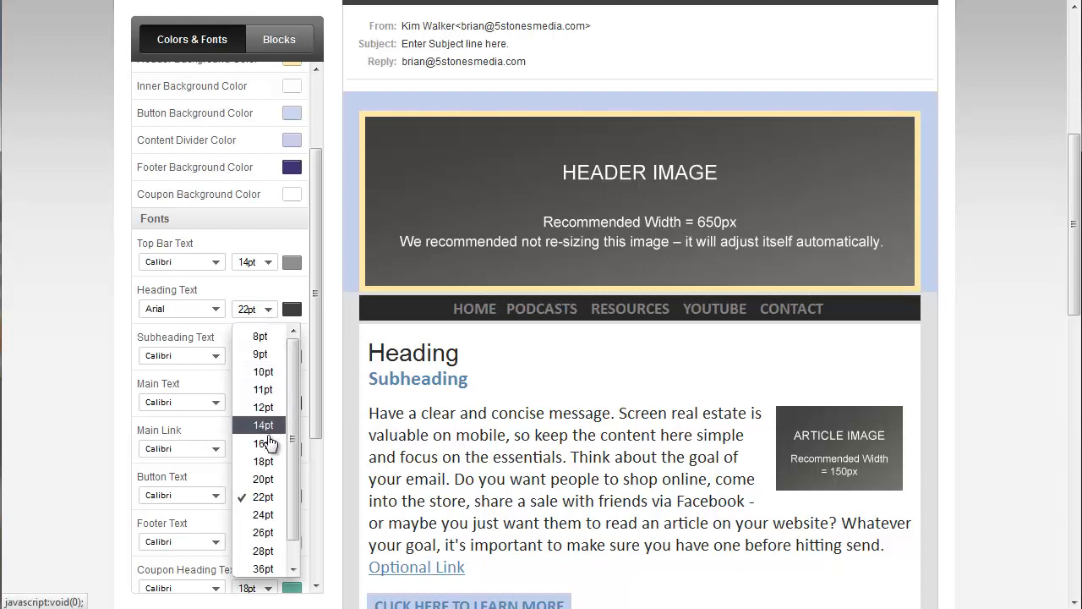
left_click(269, 461)
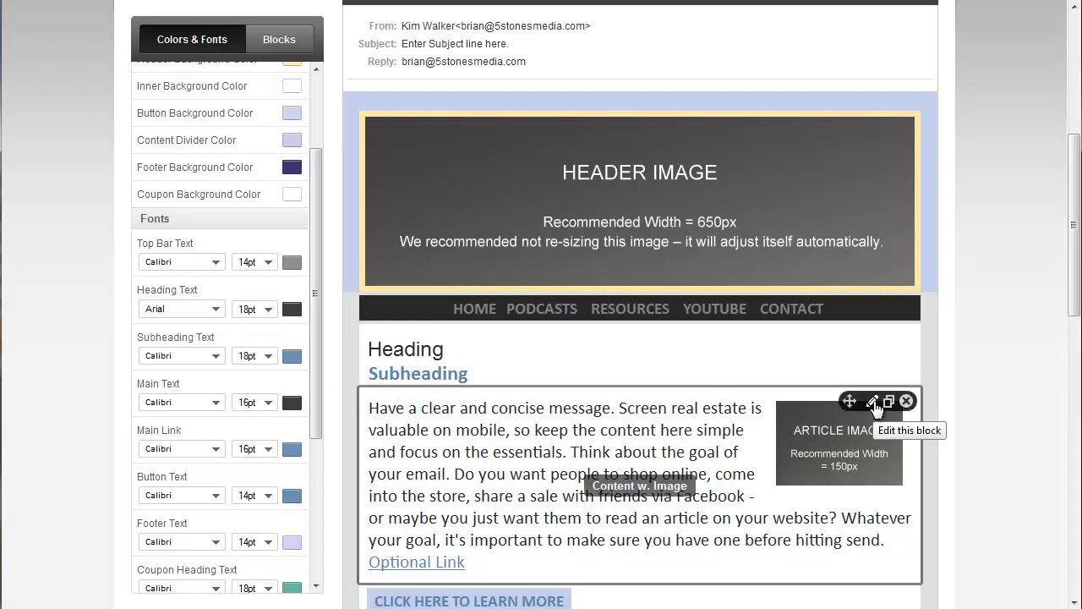
- Set the main text colour to the custom hex value #111111
left_click(291, 404)
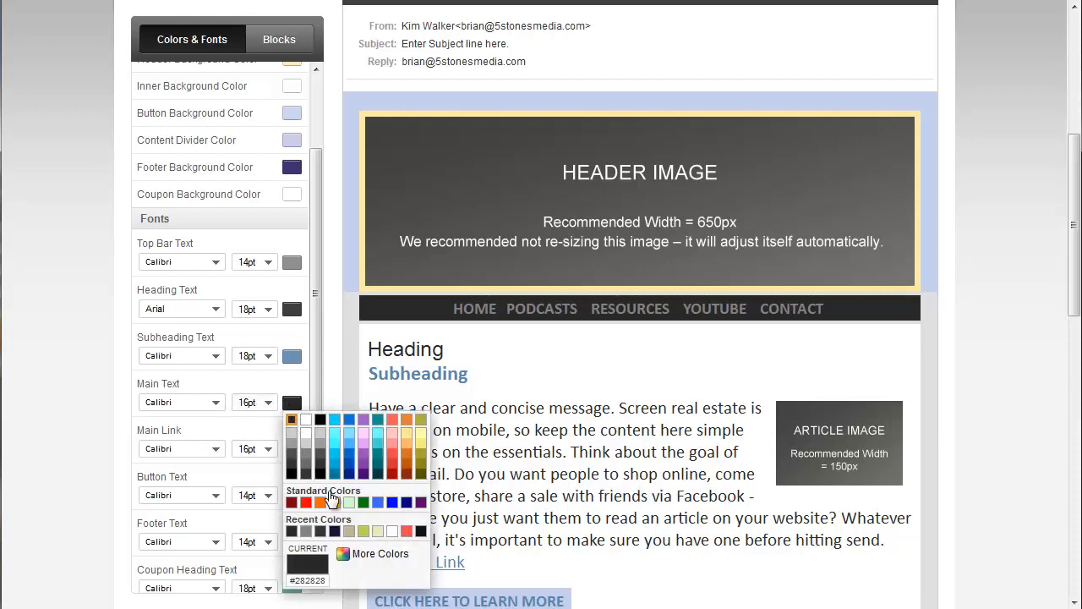
left_click(372, 553)
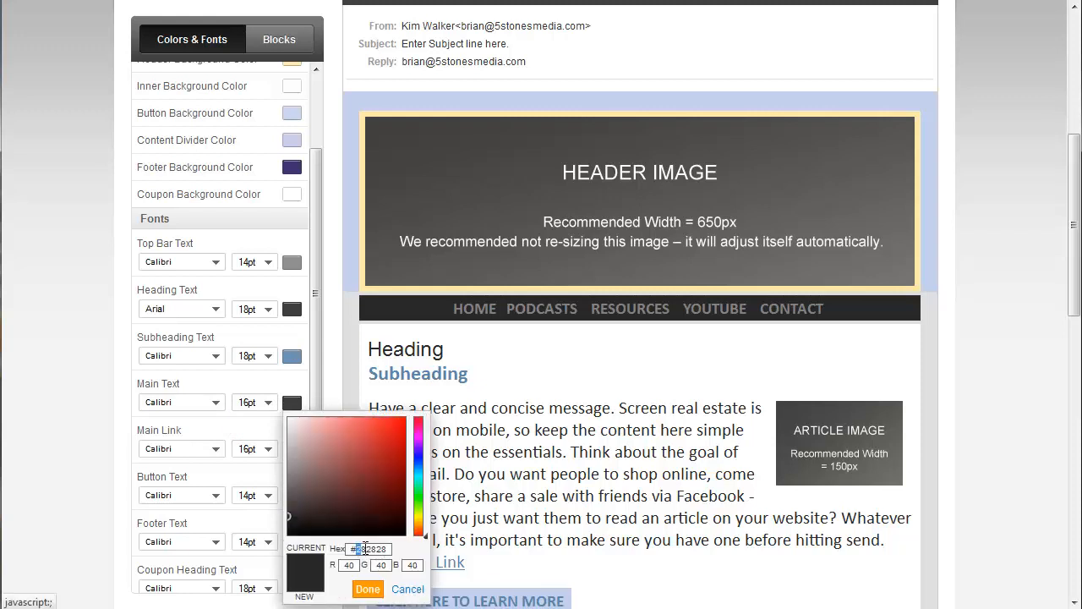
left_click_drag(365, 548, 439, 529)
type("111111")
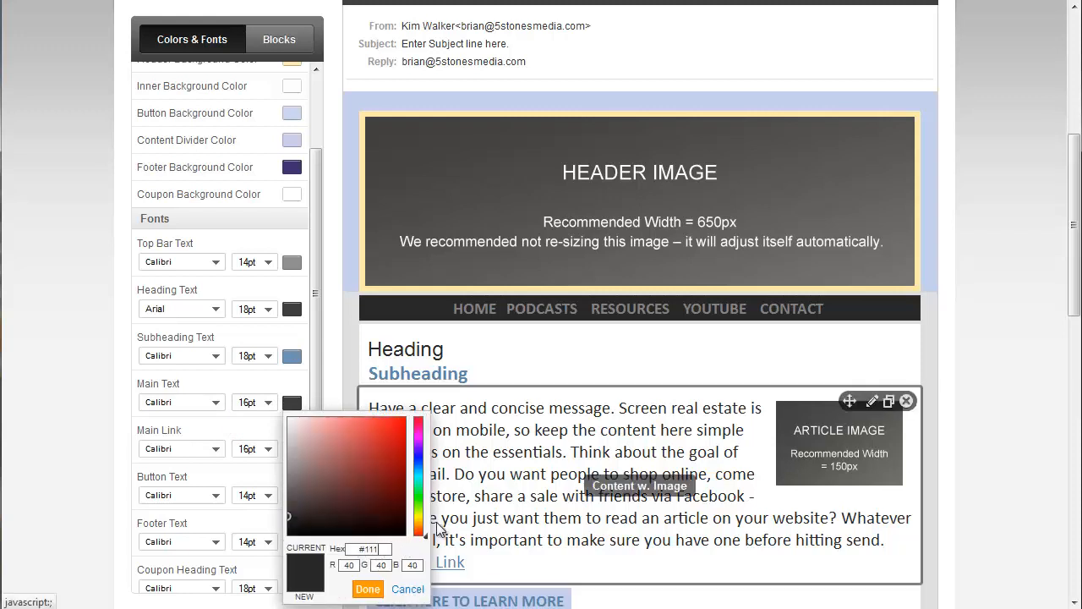
left_click(380, 589)
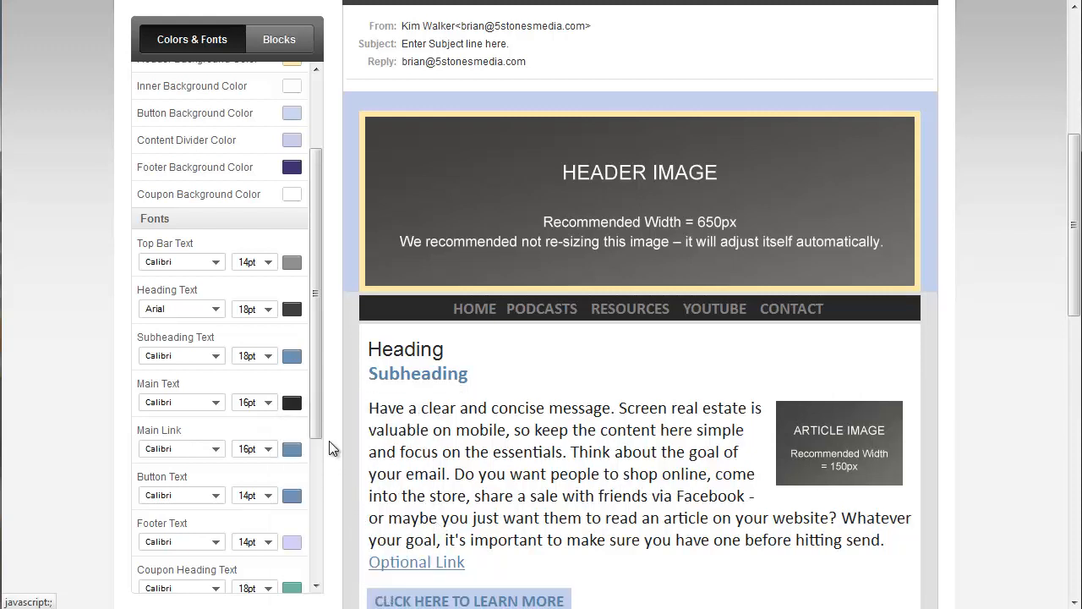
- Change the main text font to Tahoma at 12pt
left_click(215, 403)
left_click(189, 518)
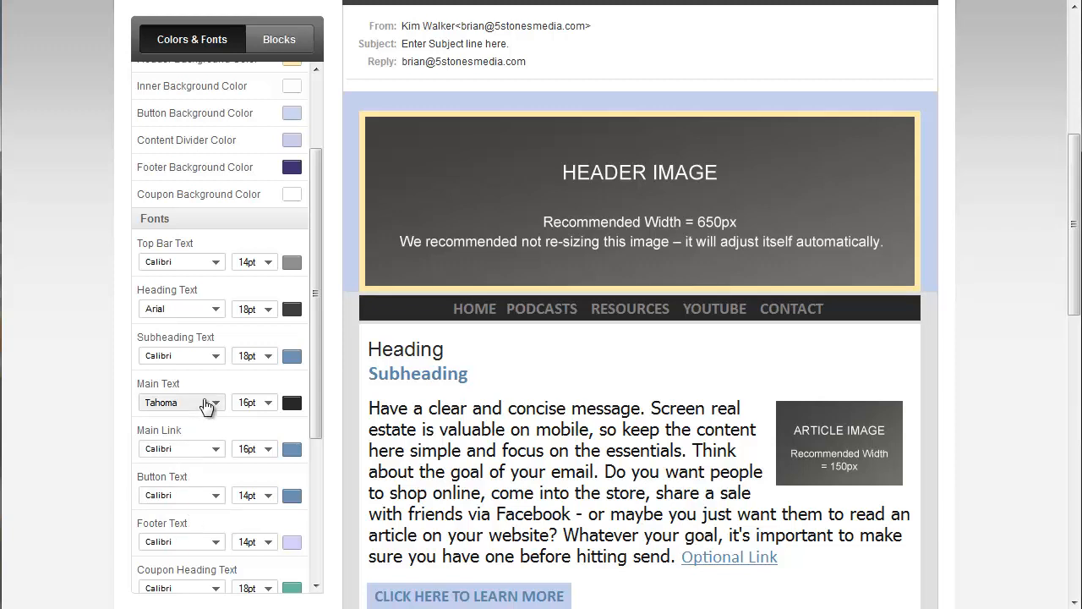
left_click(267, 405)
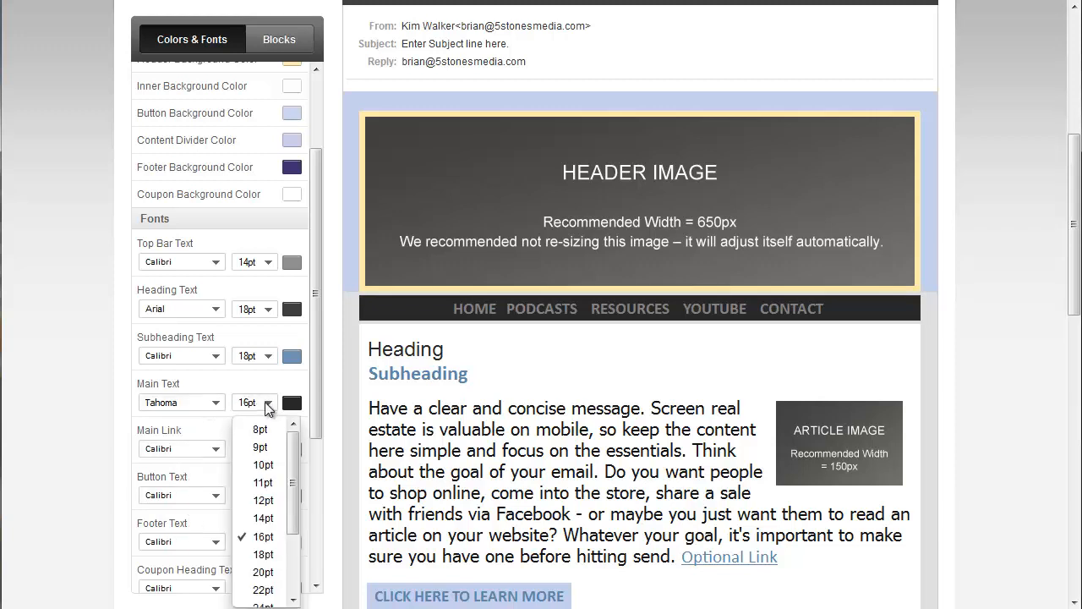
left_click(264, 500)
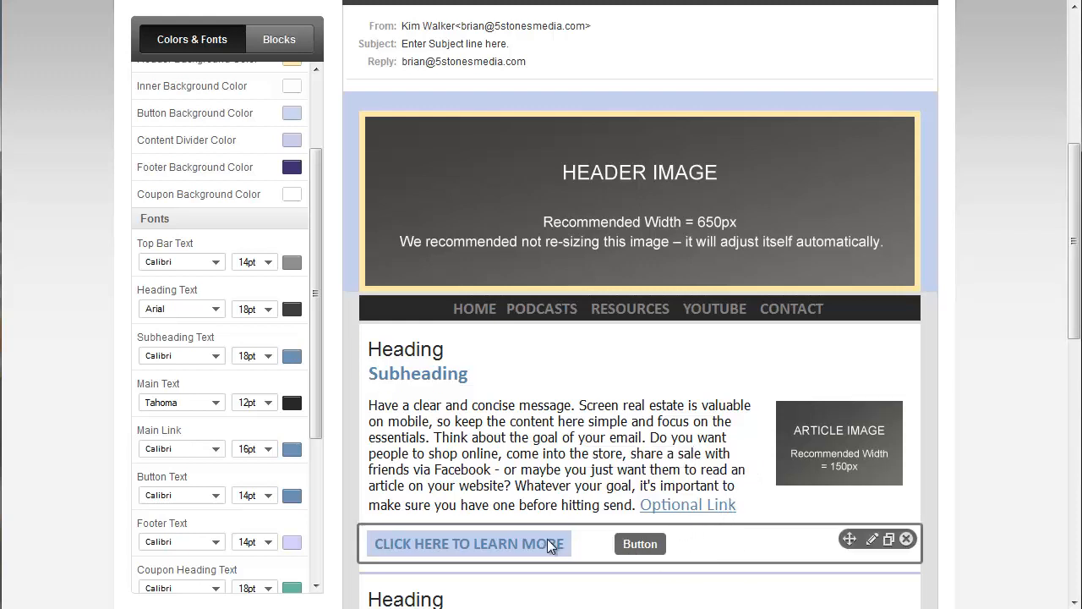
left_click(869, 538)
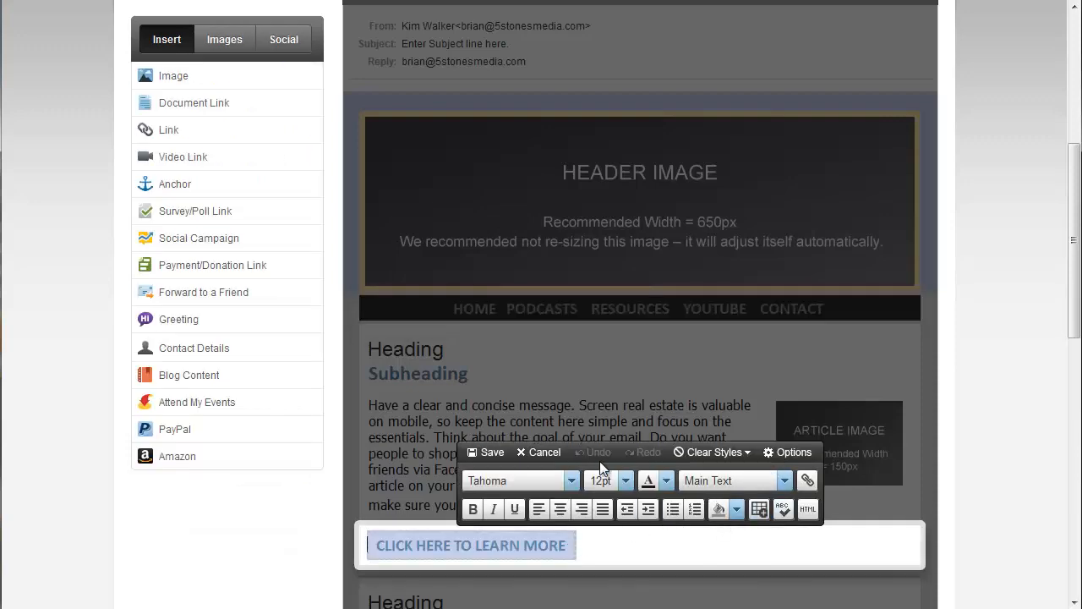
left_click(546, 452)
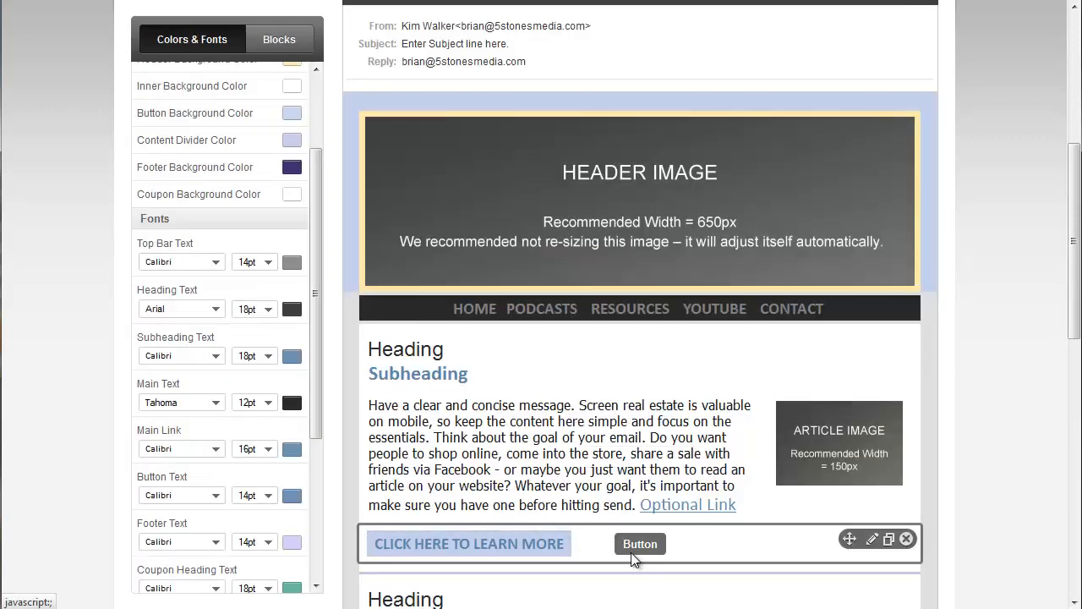
scroll(321, 454, "down", 1)
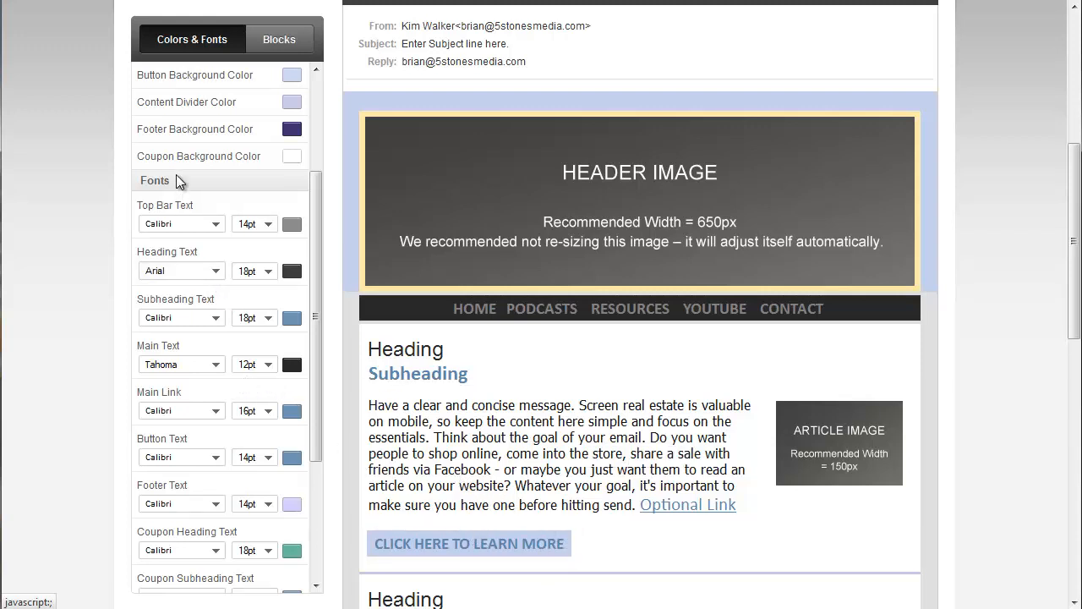
scroll(203, 133, "up", 1)
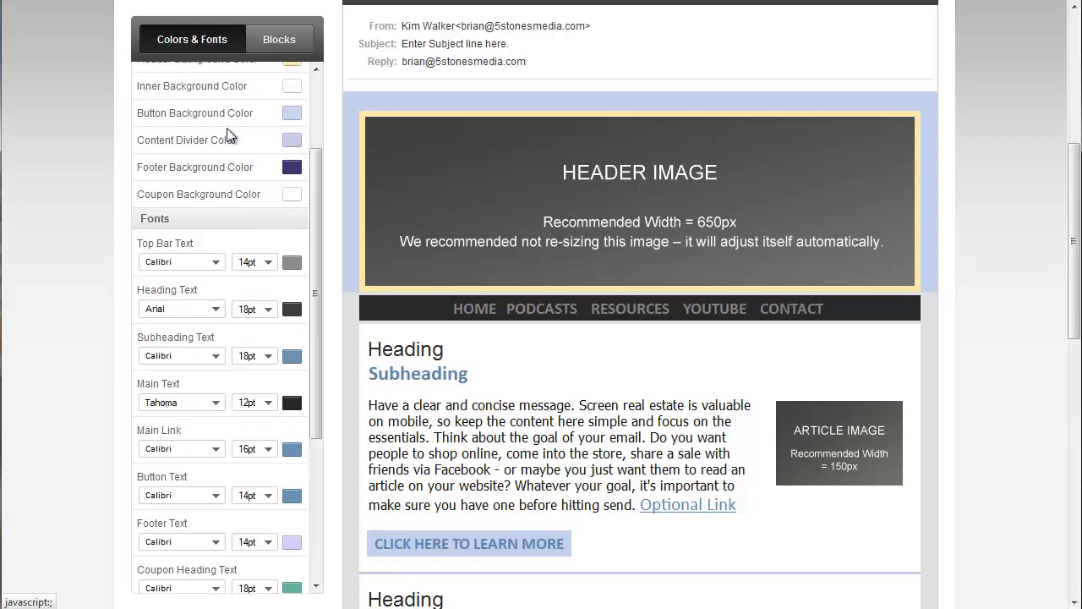
- Set the button background colour to #292929 and the button text colour to white
left_click(293, 113)
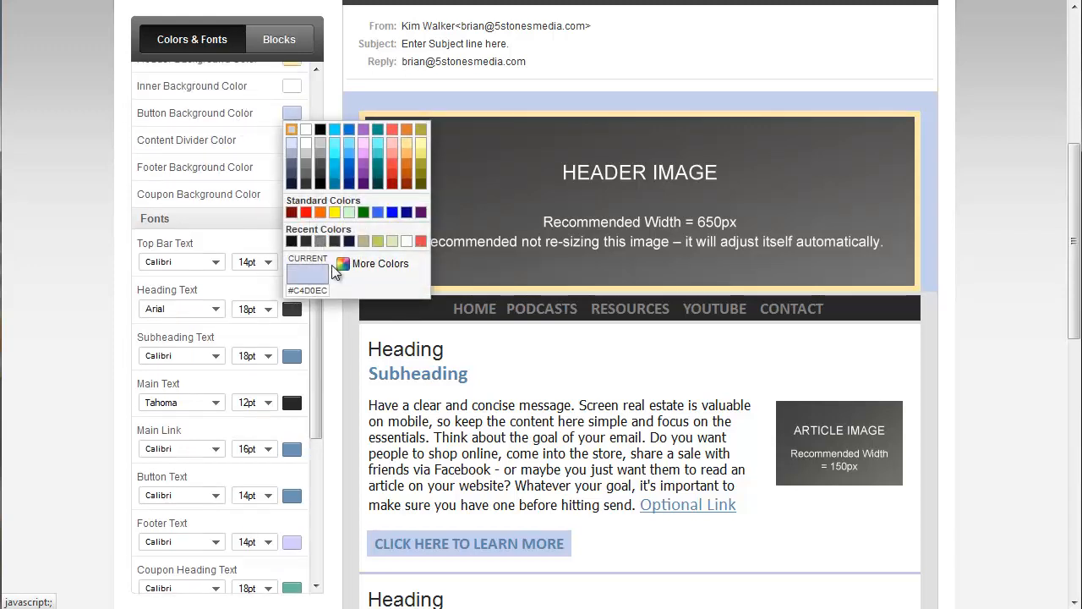
left_click(374, 265)
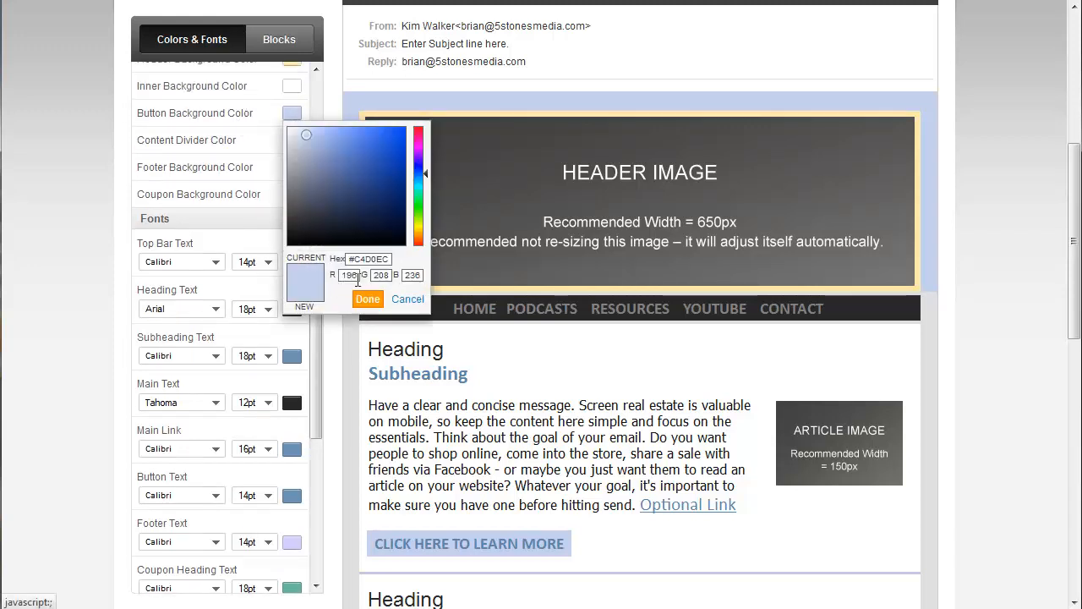
left_click_drag(356, 257, 396, 258)
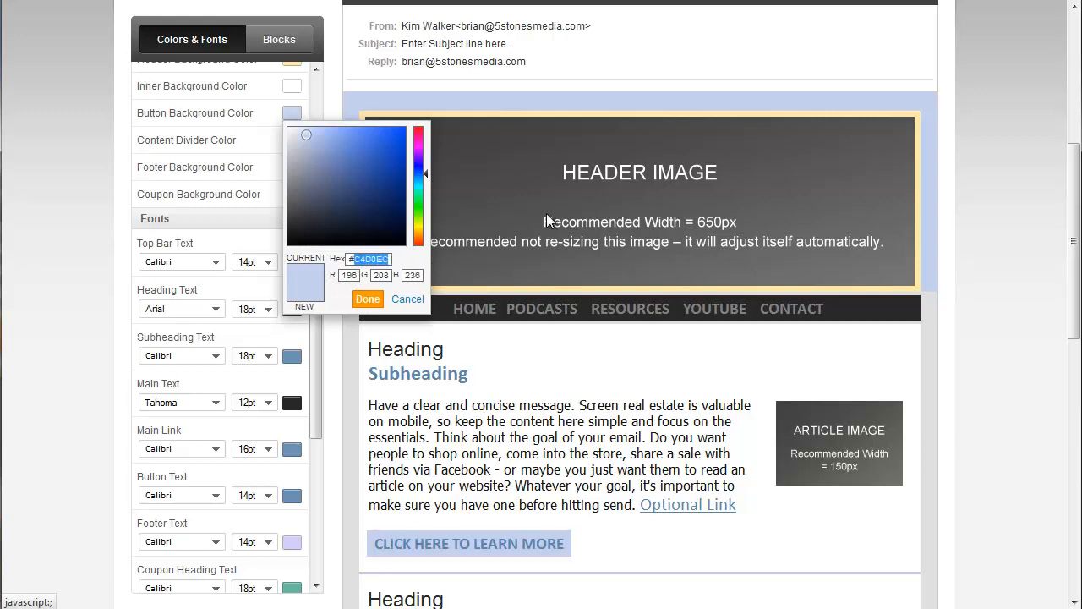
type("282929")
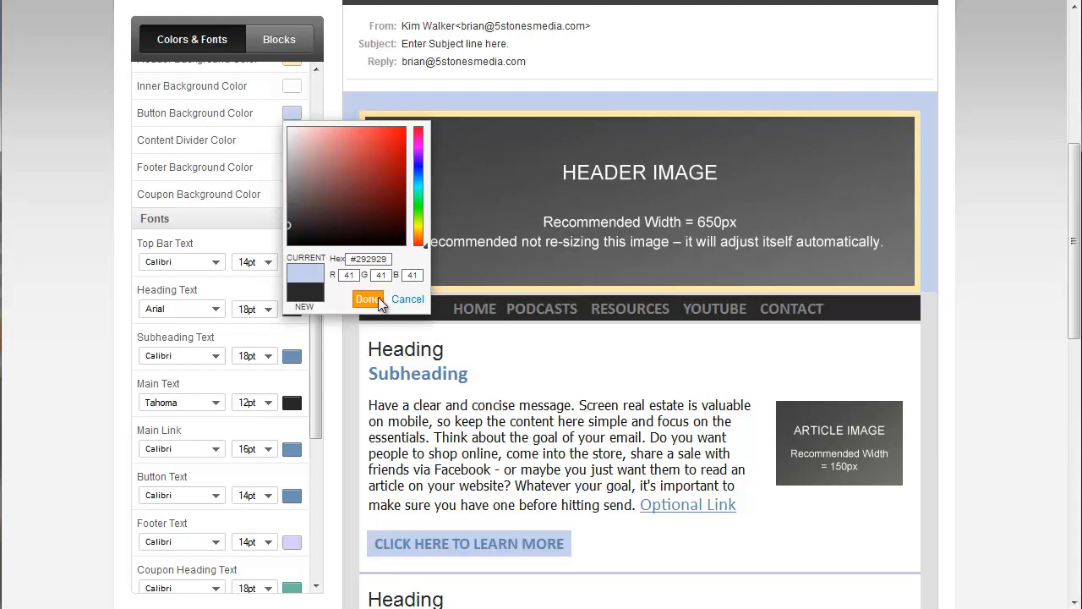
left_click(372, 298)
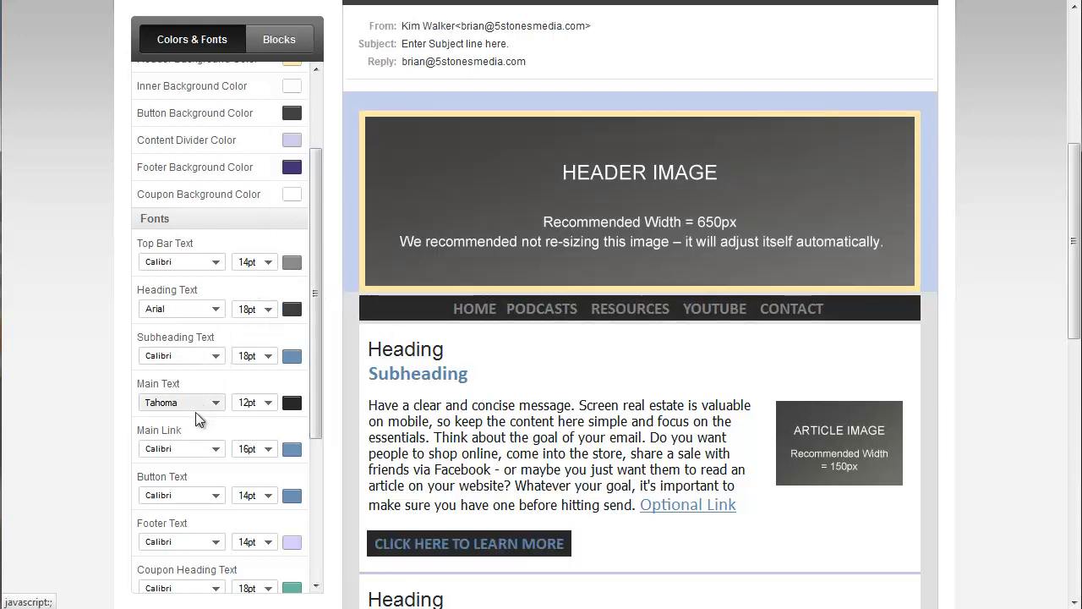
left_click(294, 495)
left_click(306, 514)
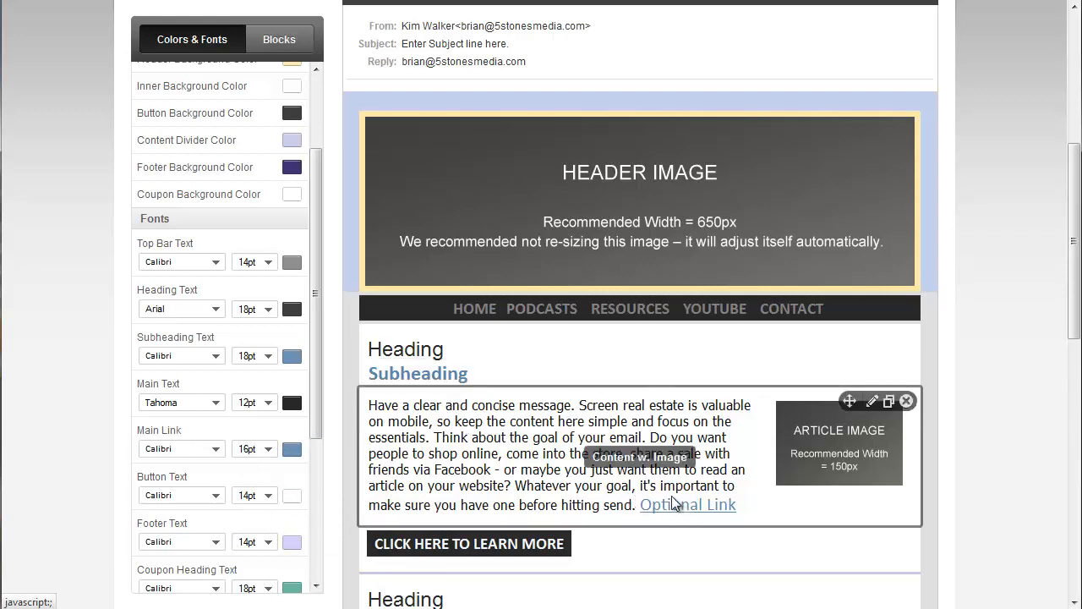
- Set the subheading text colour to #8F0A0B and its size to 14pt
left_click(293, 356)
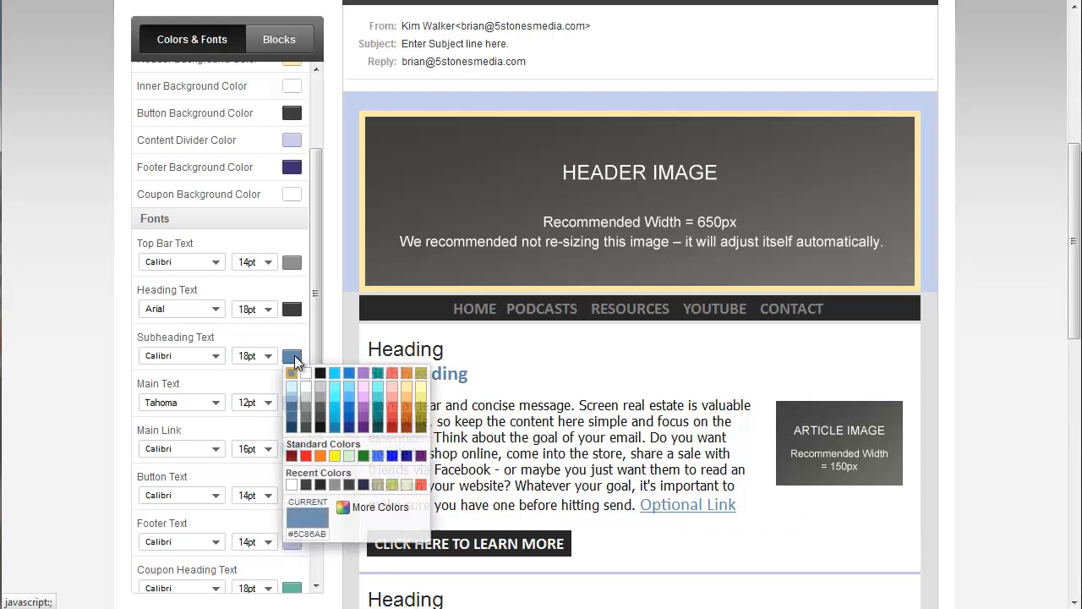
left_click(353, 512)
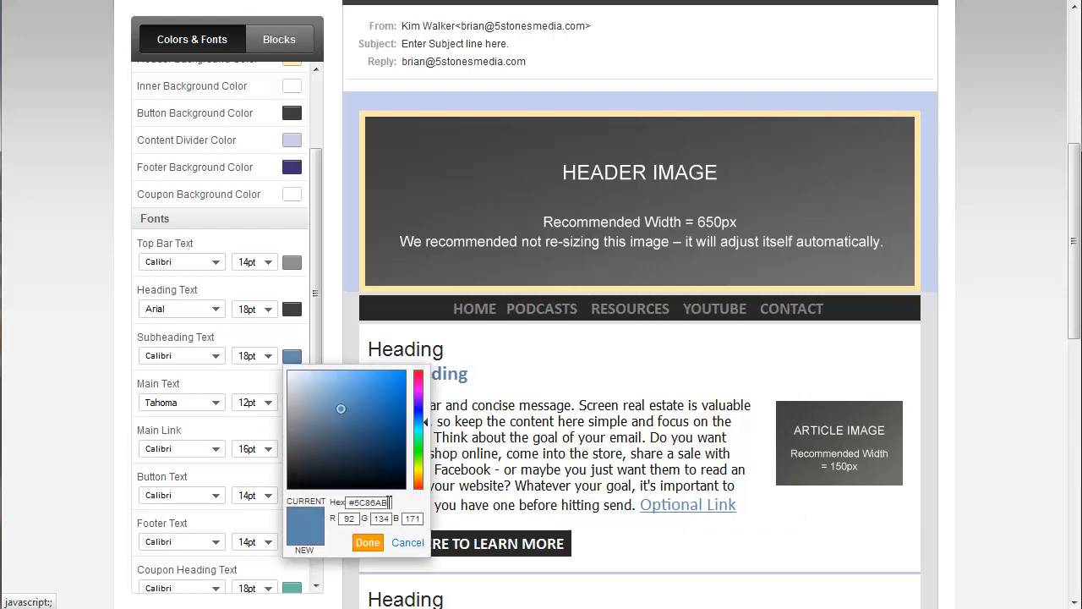
left_click_drag(390, 502, 354, 503)
type("8f")
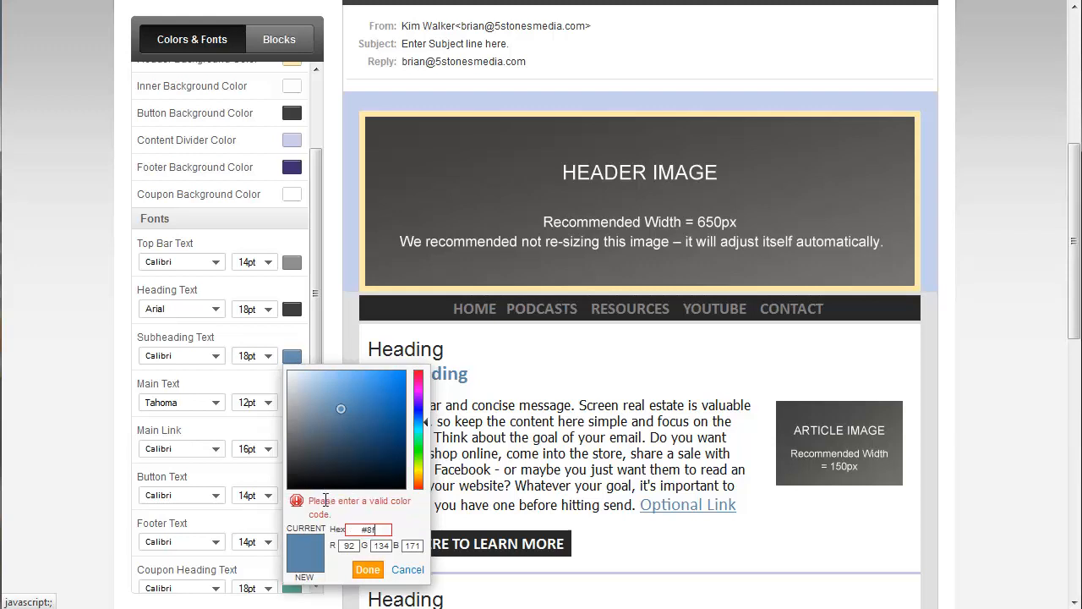
type("0a0b")
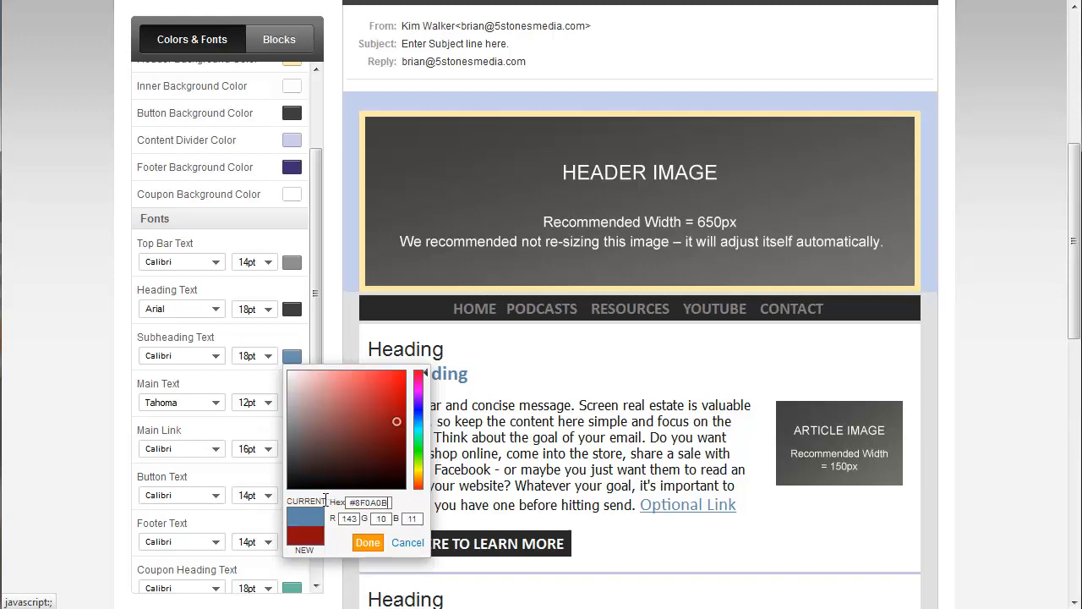
left_click(366, 542)
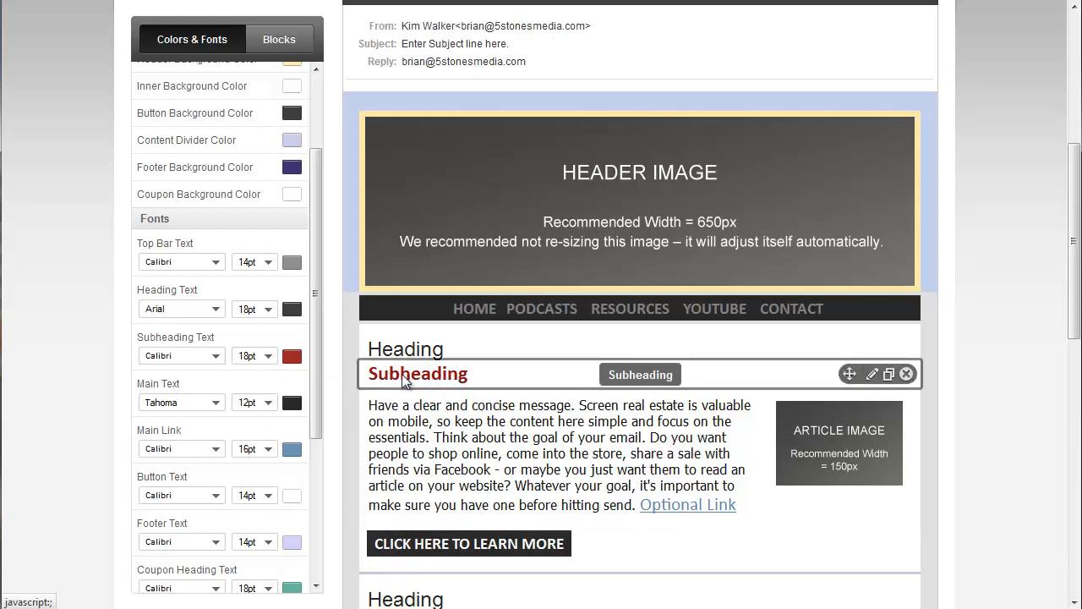
left_click(269, 361)
left_click(264, 467)
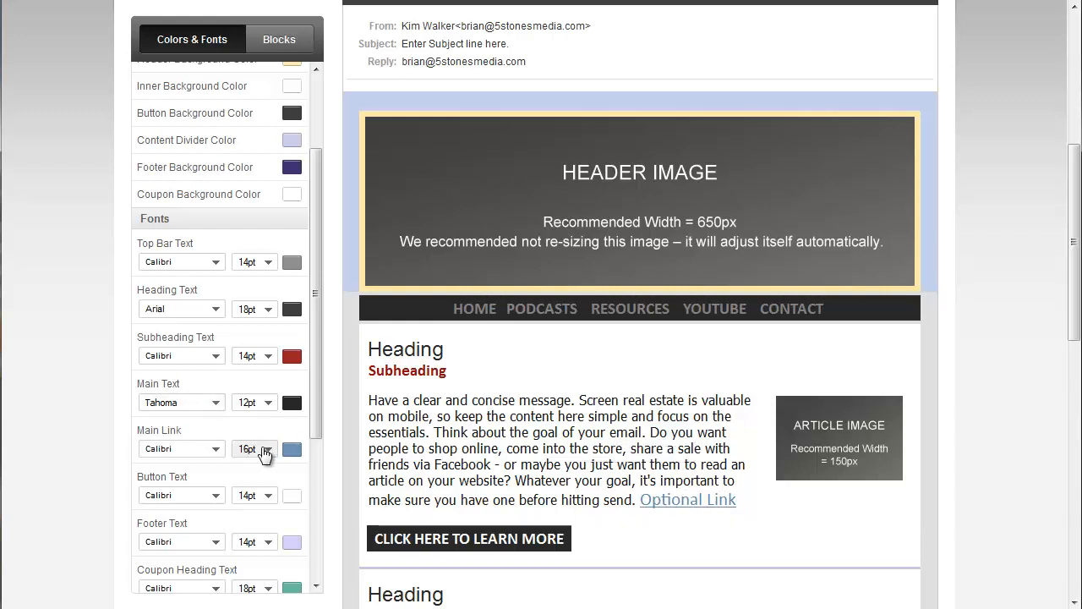
- Apply the recently used dark red #8F0A0B to the main link text
left_click(292, 449)
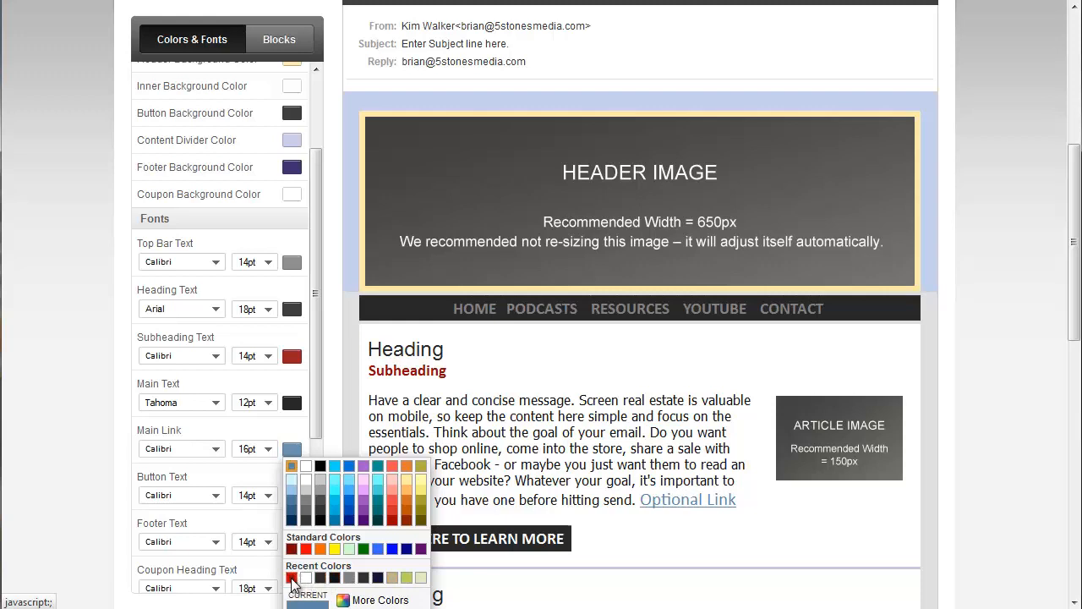
left_click(292, 578)
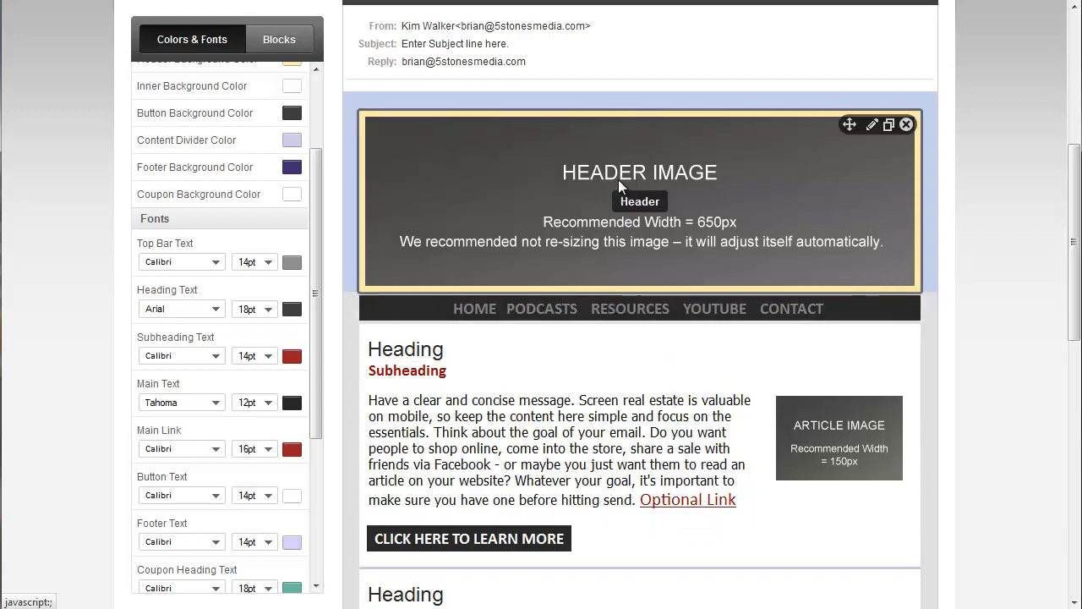
- Edit the header block and replace its placeholder image with SPI Header.jpg from the image library
left_click(873, 124)
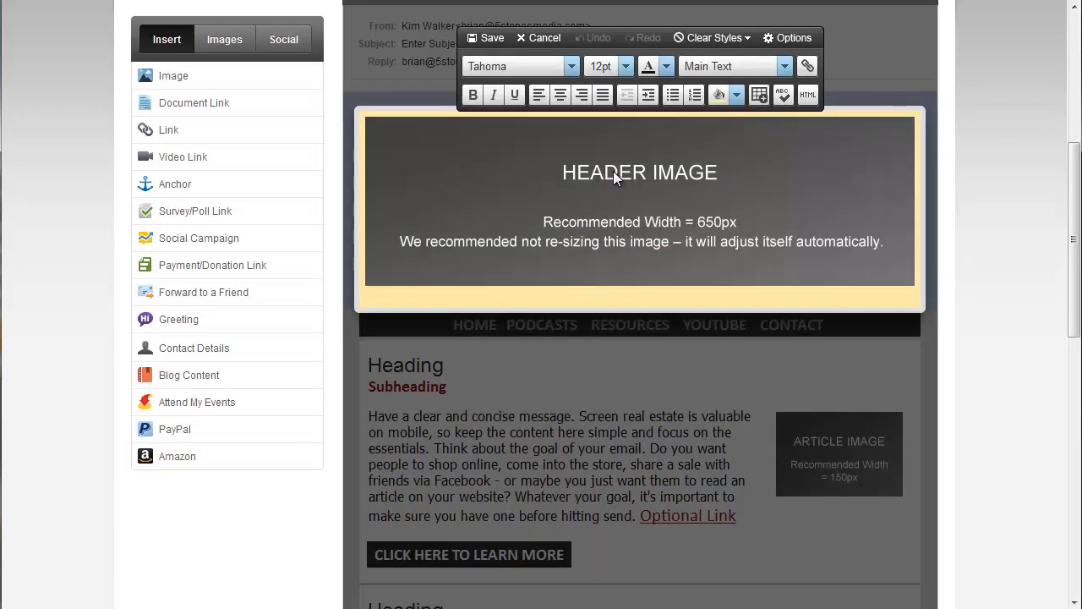
left_click(612, 172)
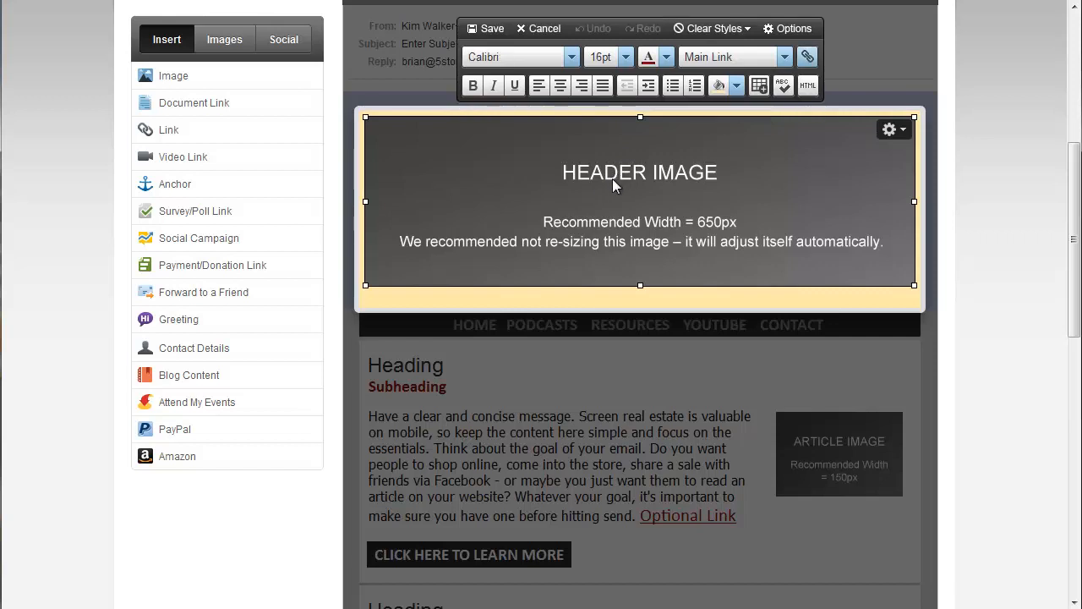
right_click(586, 177)
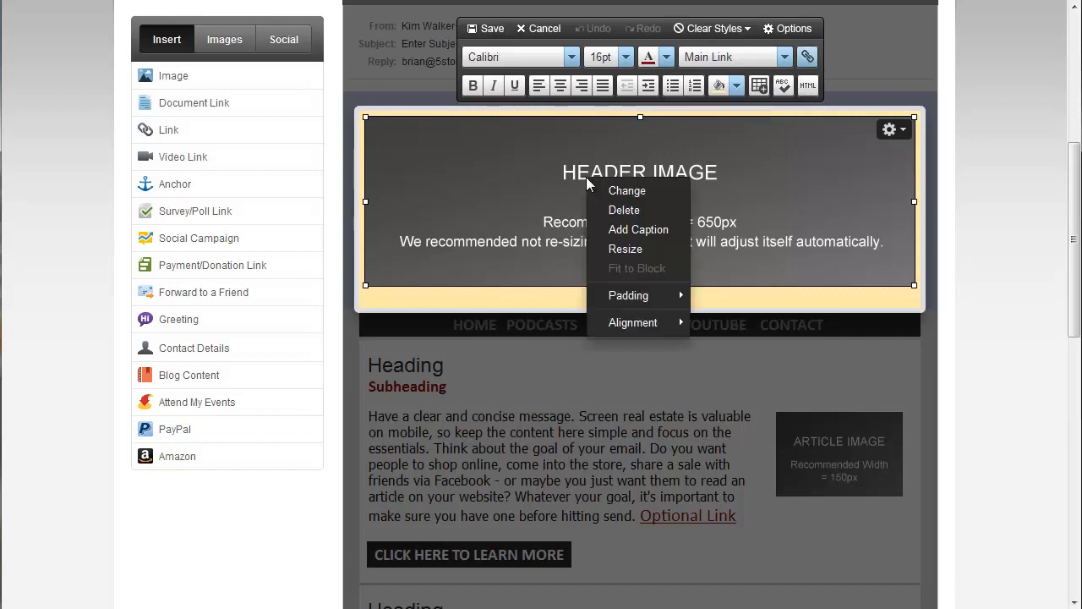
left_click(537, 172)
right_click(541, 169)
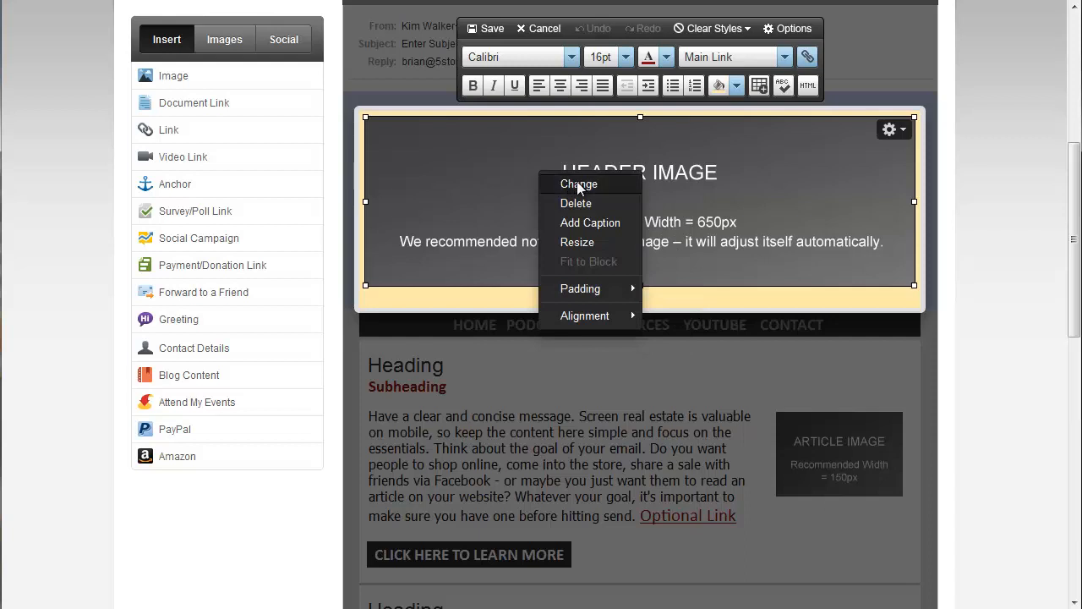
left_click(581, 181)
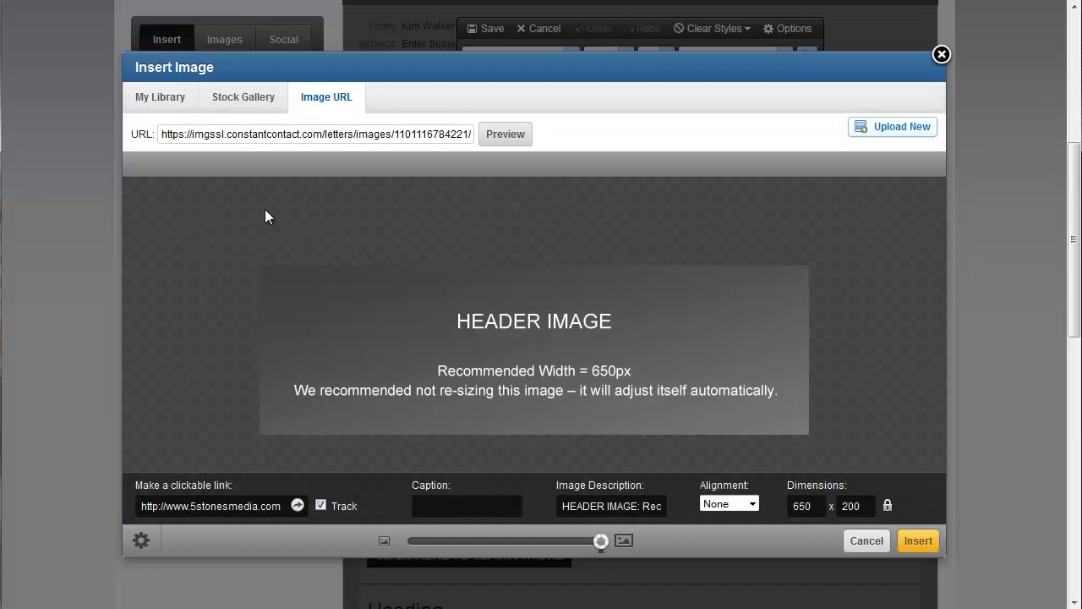
left_click(160, 97)
left_click(192, 235)
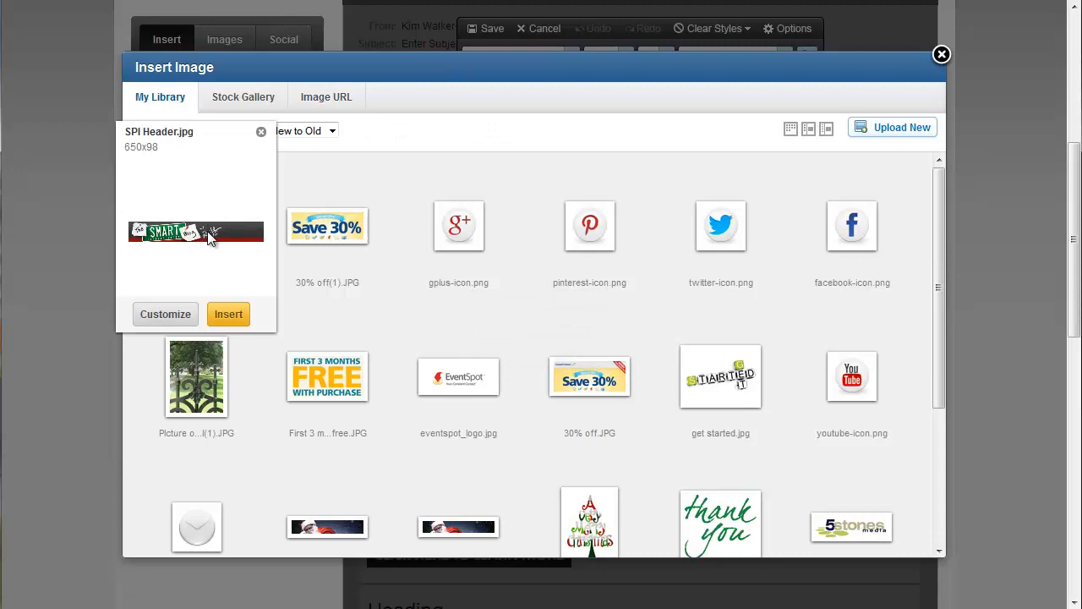
left_click(211, 238)
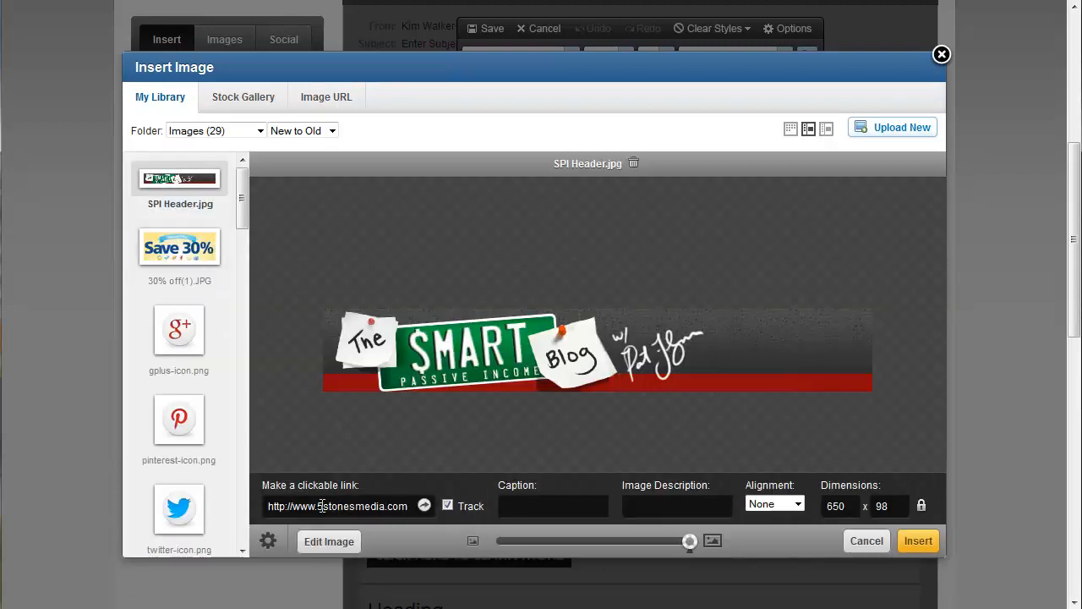
left_click_drag(317, 505, 386, 506)
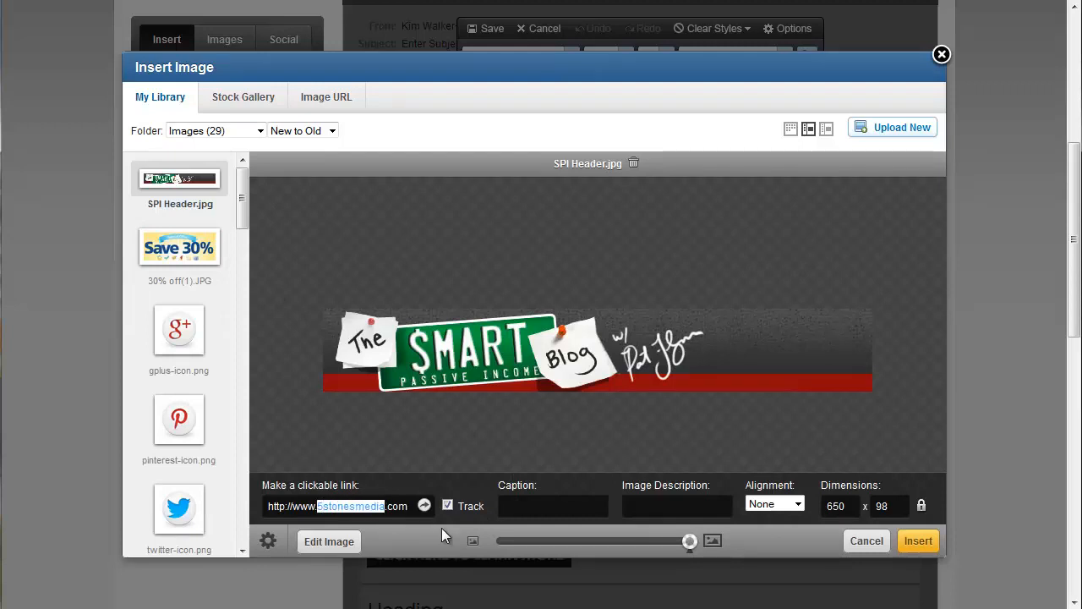
type("smartpas")
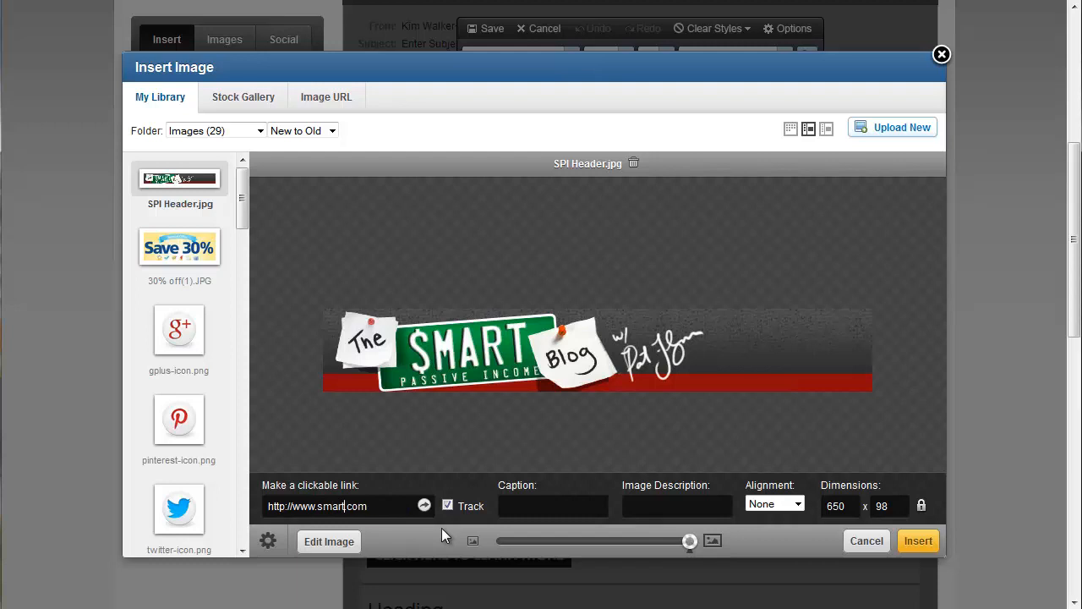
type("siveincome")
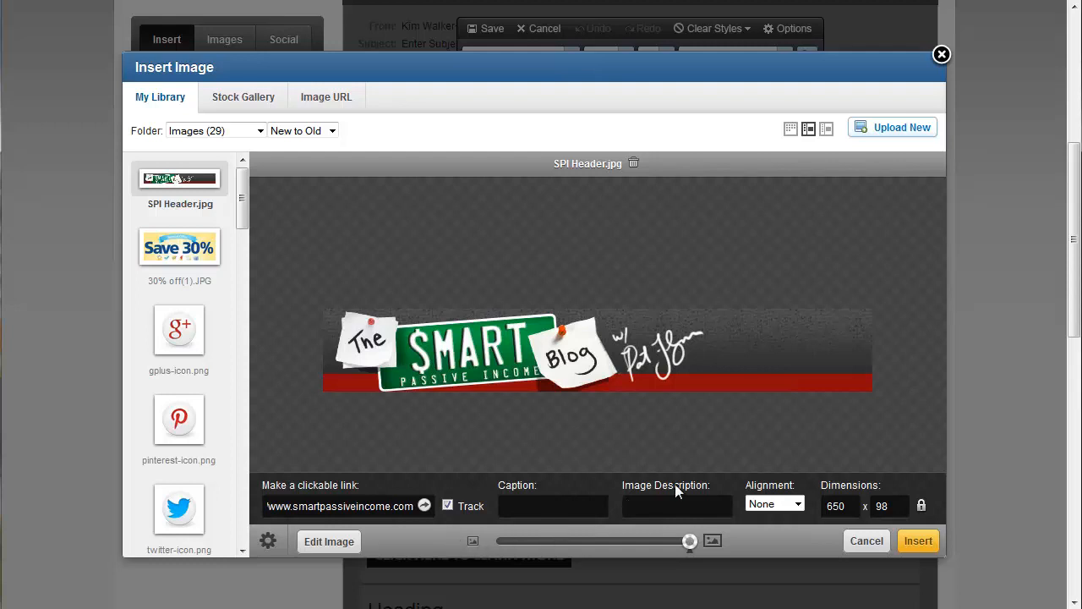
type("Sma")
type("rt Passive Income")
left_click(915, 542)
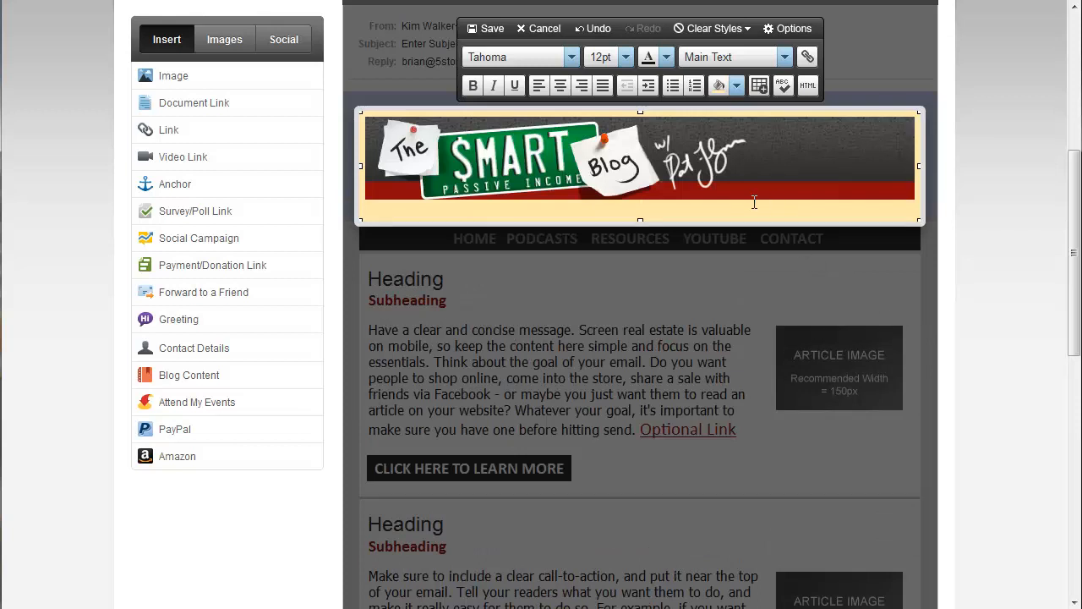
- Set the header cell's padding to 0px in the block's HTML code and update the block
key("BackSpace")
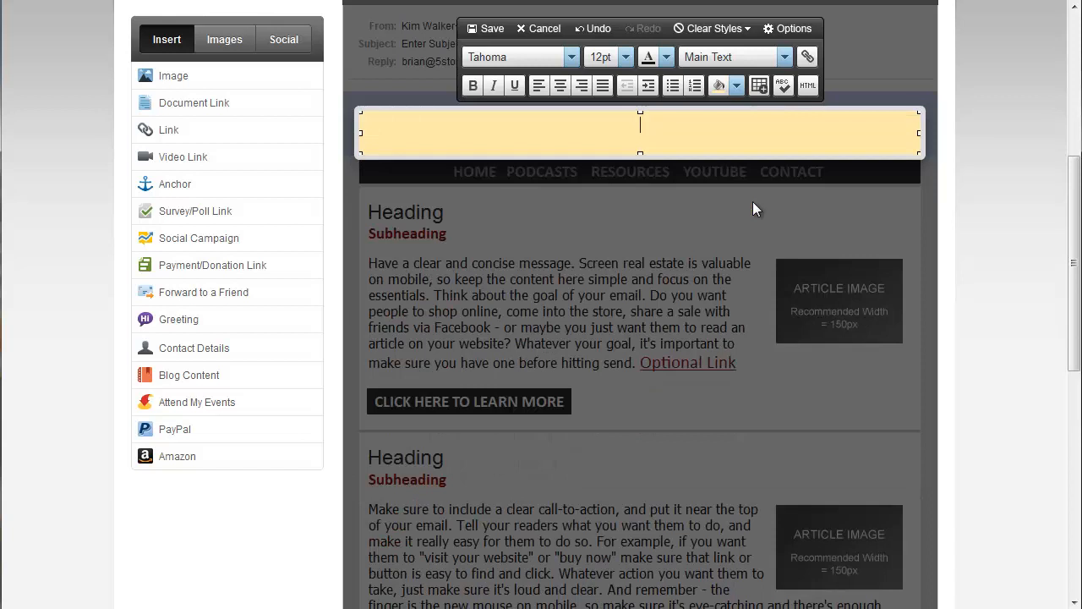
left_click(590, 28)
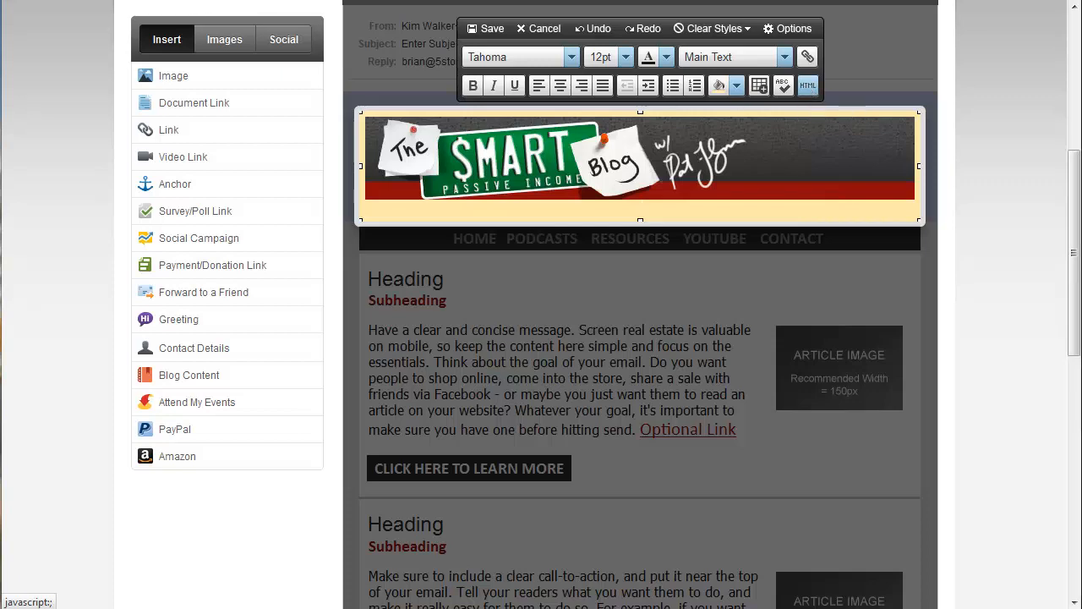
left_click_drag(0, 4, 543, 24)
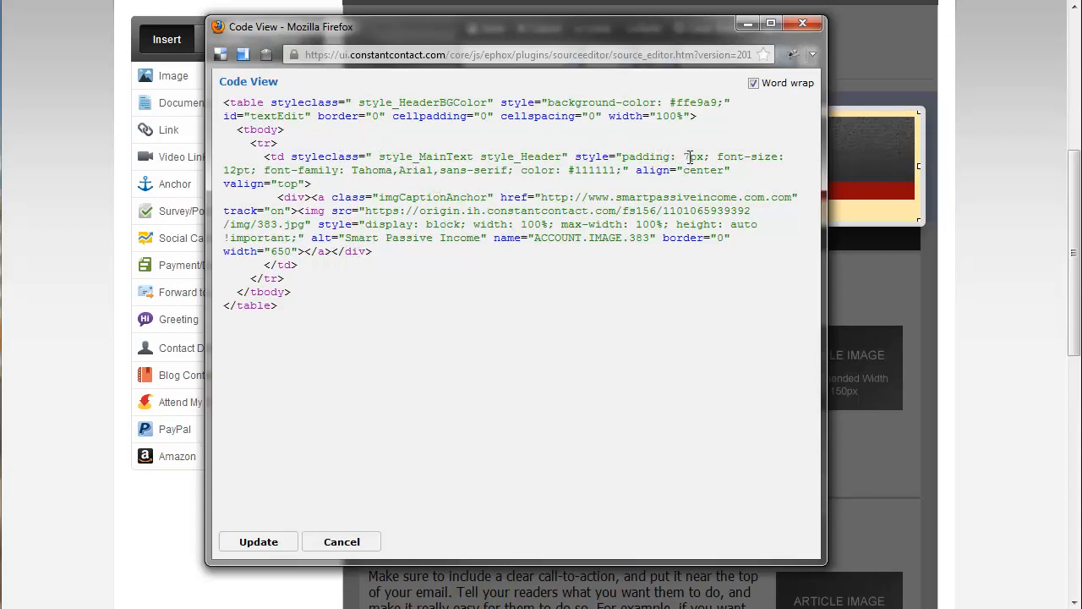
key("BackSpace")
type("0")
left_click(278, 550)
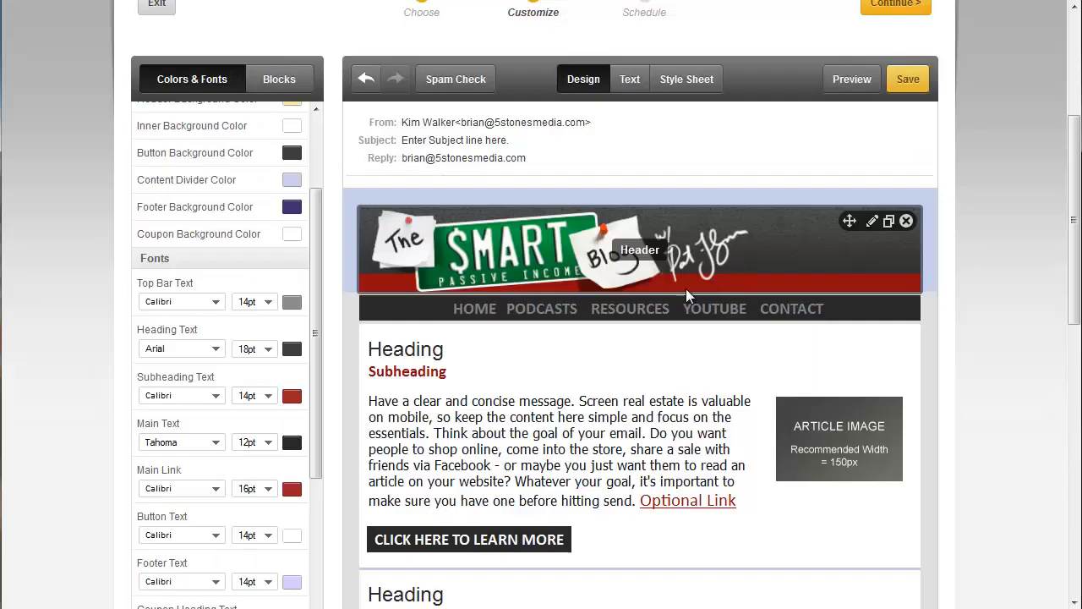
- Set the footer background colour to the near-black shade from the recent colours
scroll(678, 291, "down", 2)
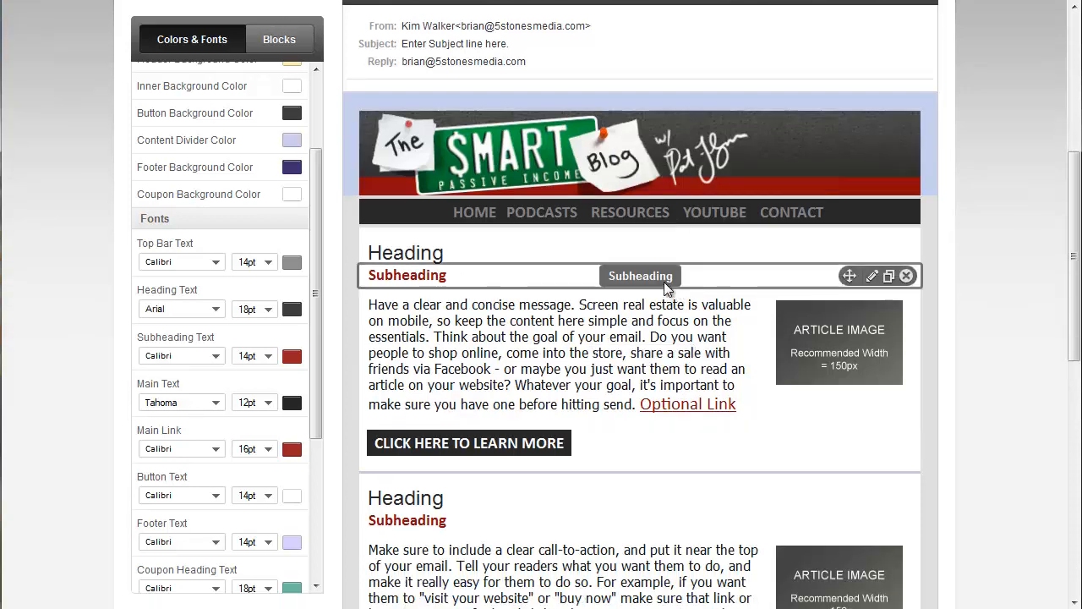
scroll(666, 279, "down", 5)
scroll(672, 271, "up", 5)
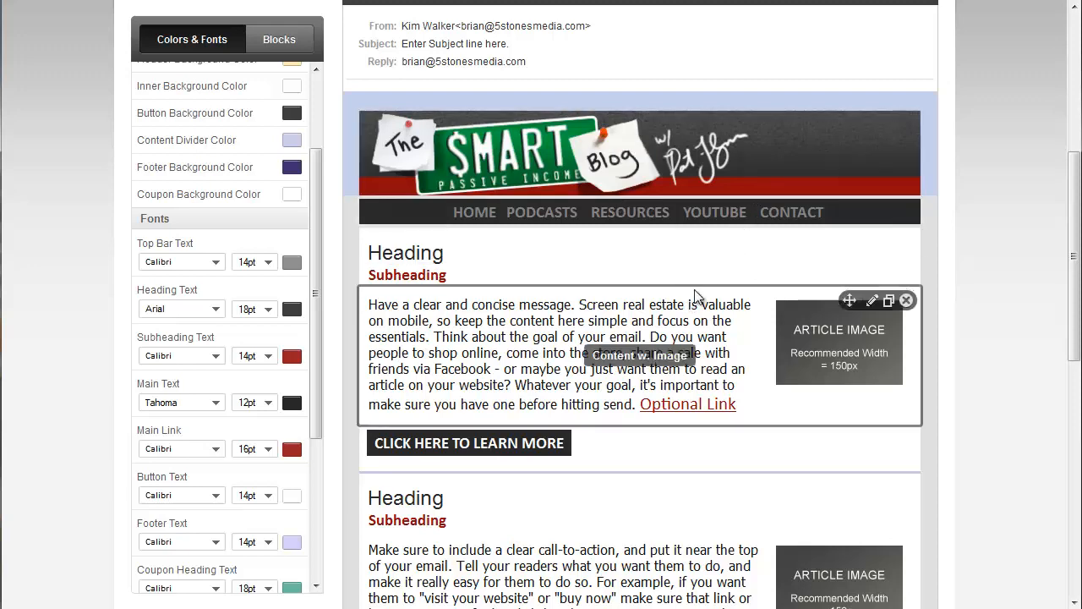
scroll(696, 265, "down", 8)
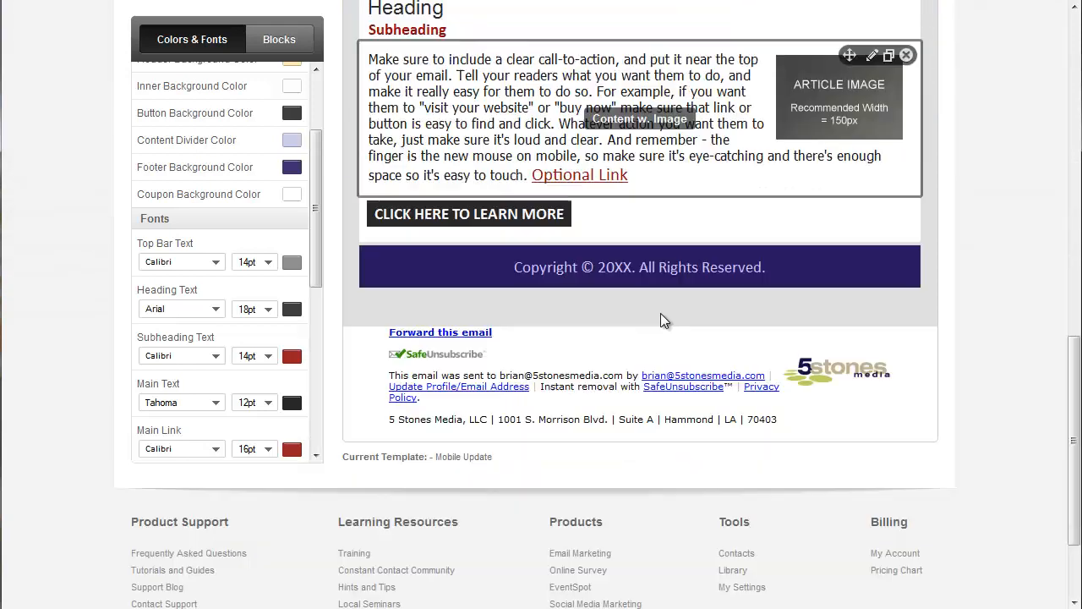
scroll(661, 320, "down", 1)
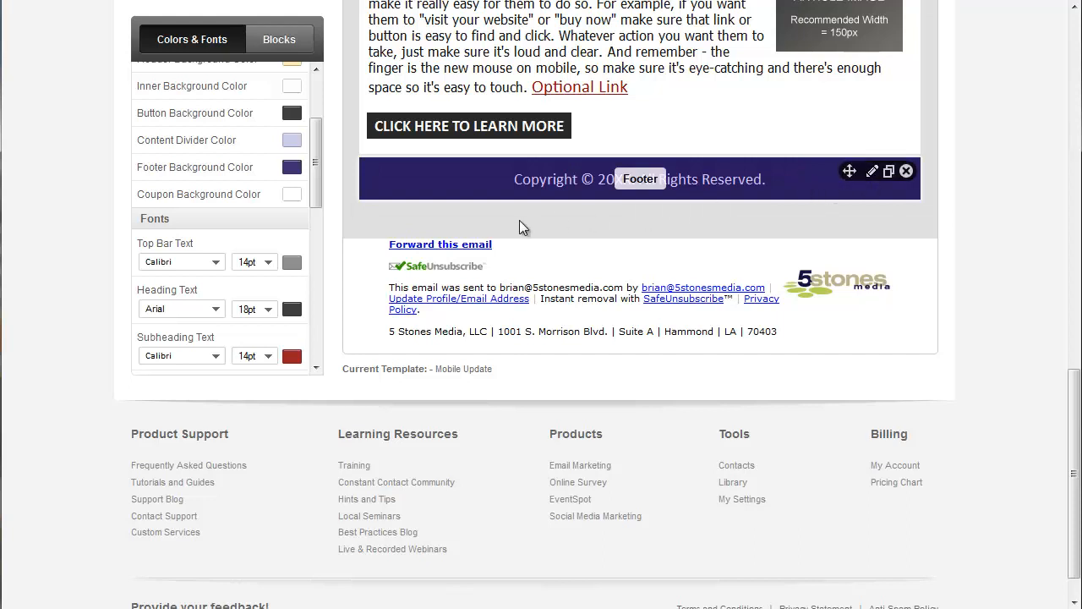
left_click(292, 167)
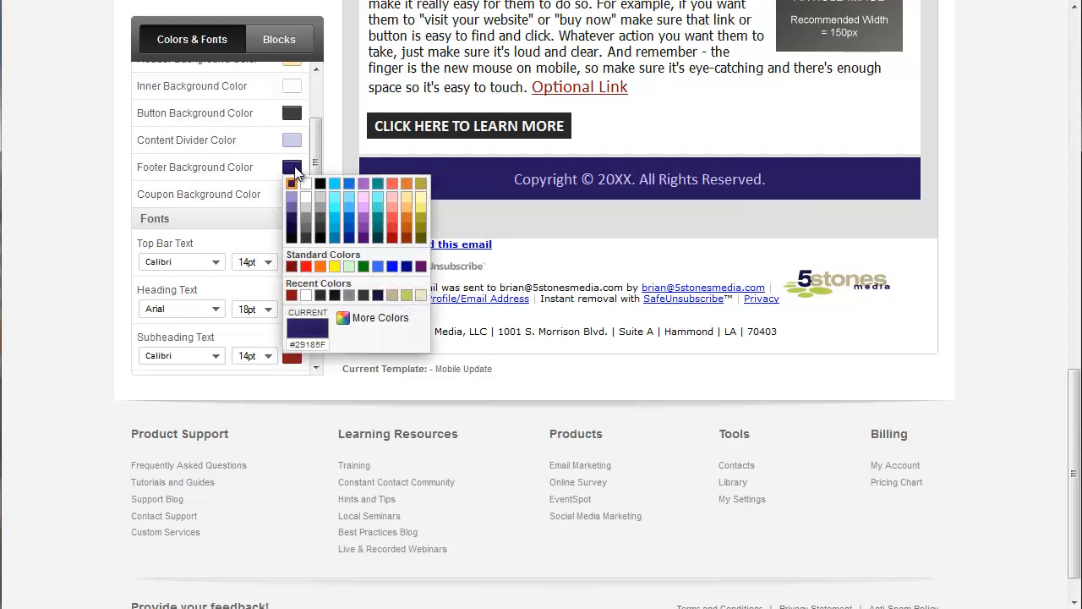
left_click(335, 296)
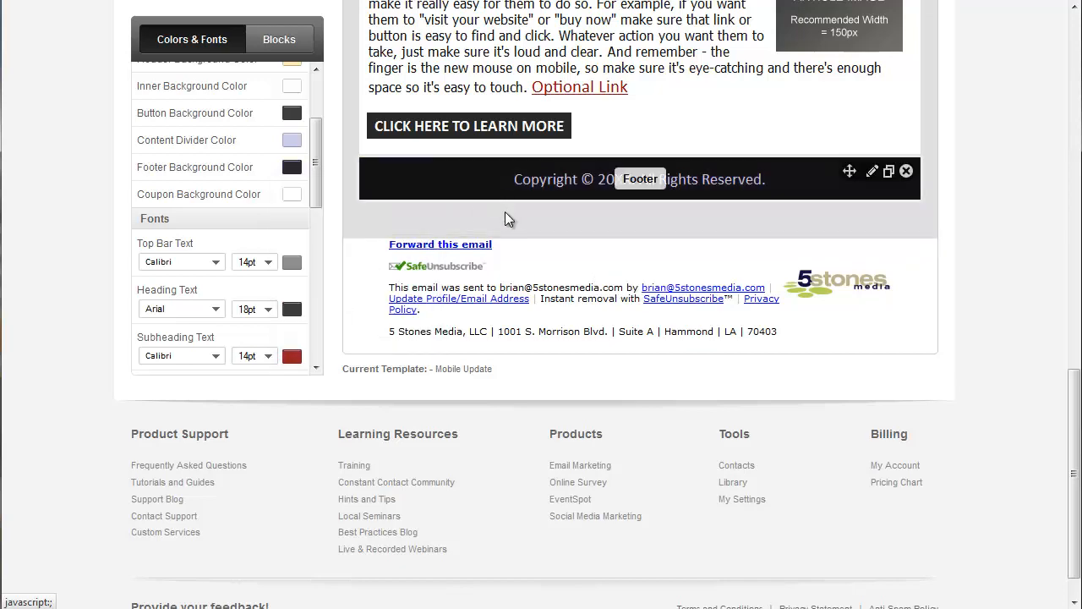
- Change the footer text colour to white
scroll(507, 220, "up", 2)
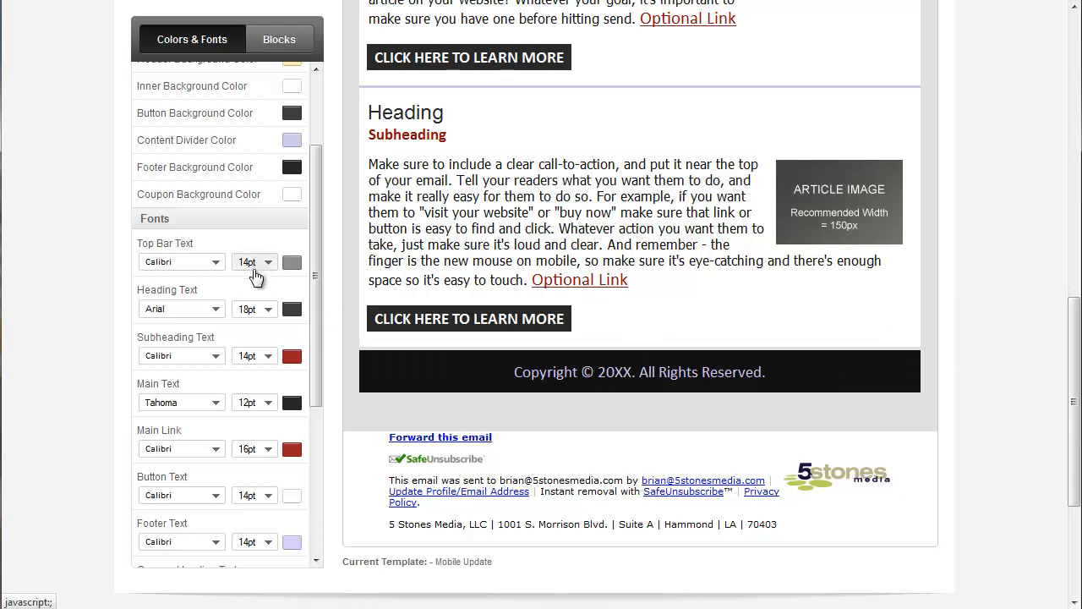
scroll(257, 278, "down", 2)
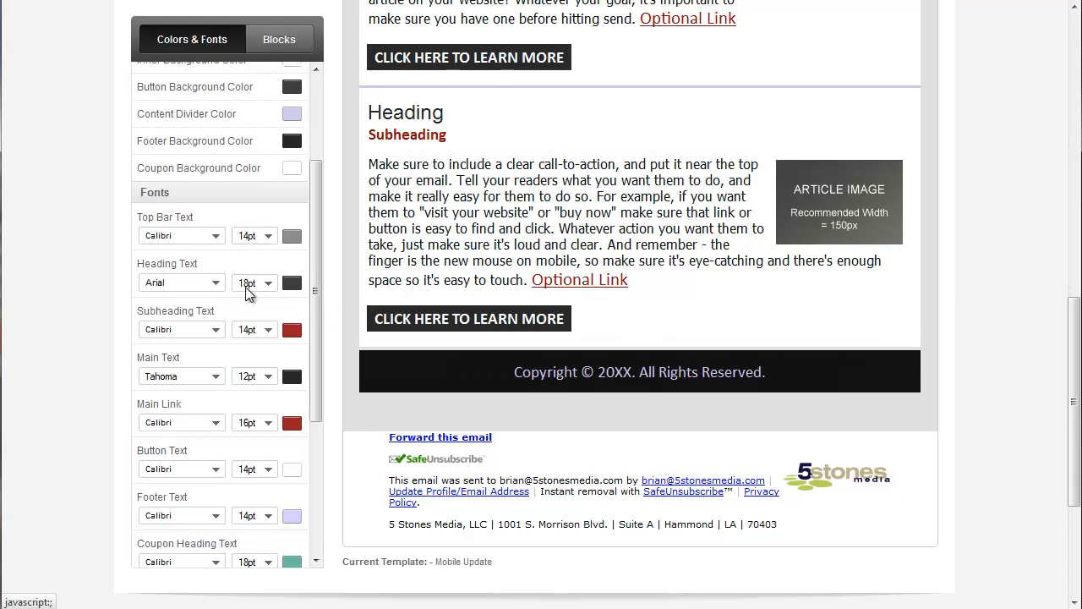
left_click(294, 496)
left_click(304, 513)
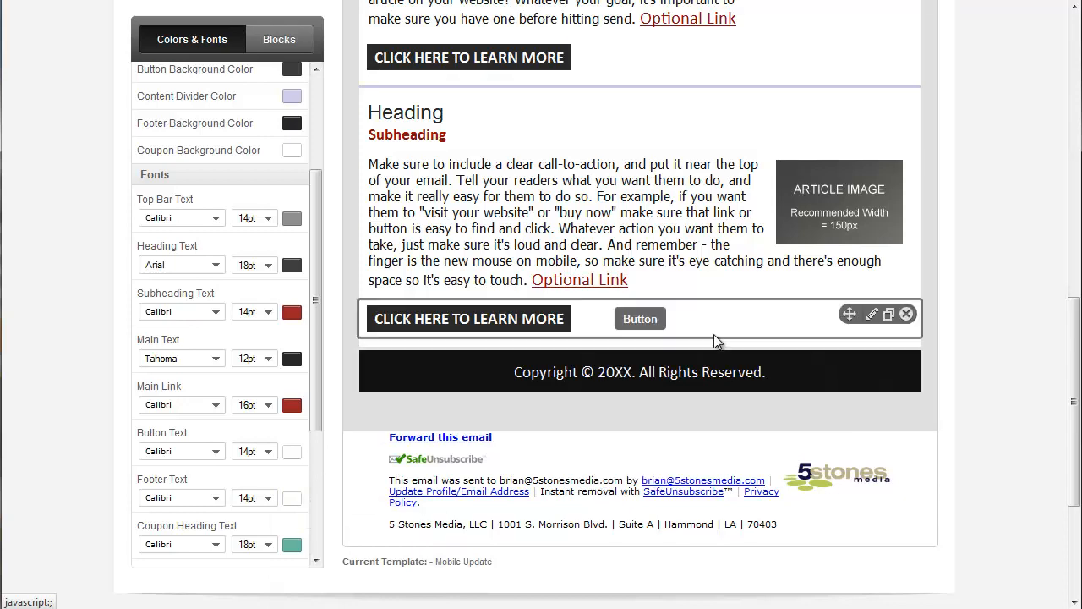
- Change the year in the footer's copyright line to 2013 and save the block
mouse_move(649, 381)
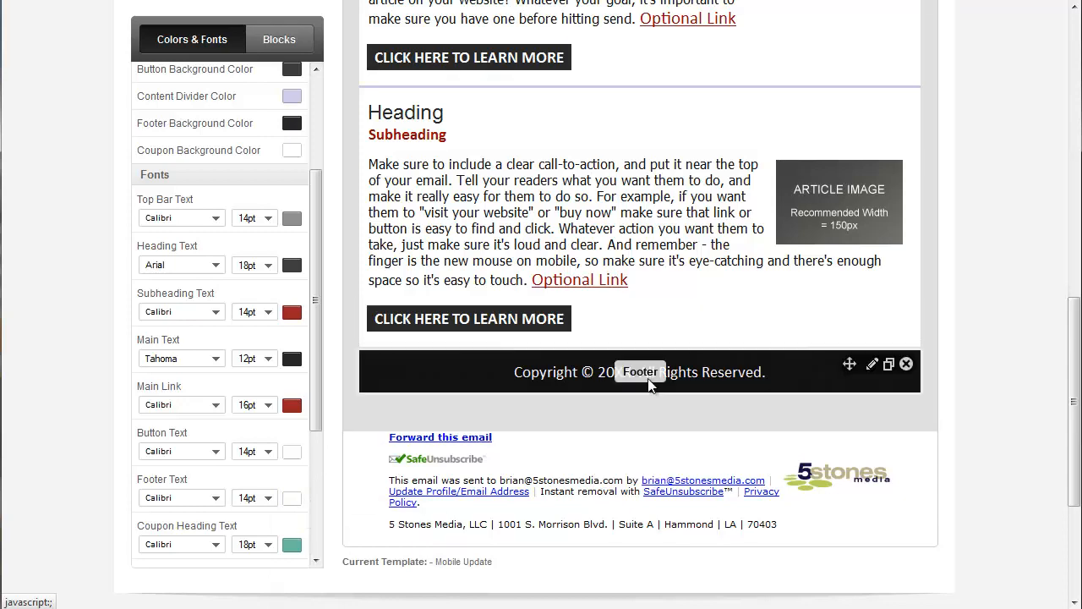
left_click(874, 364)
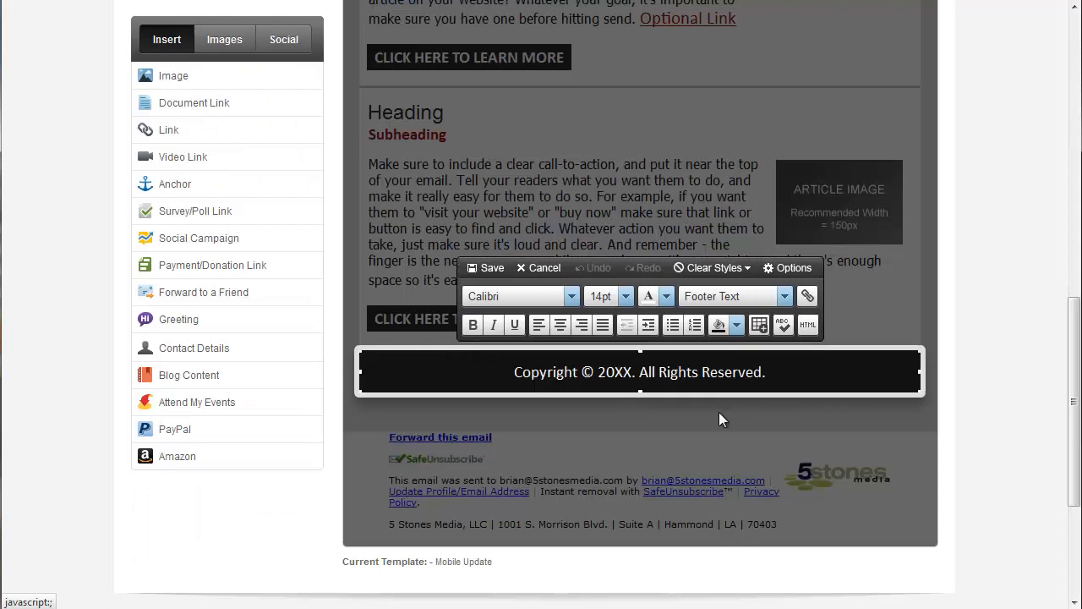
key("Delete")
key("Delete")
type("13")
left_click(488, 270)
left_click(635, 465)
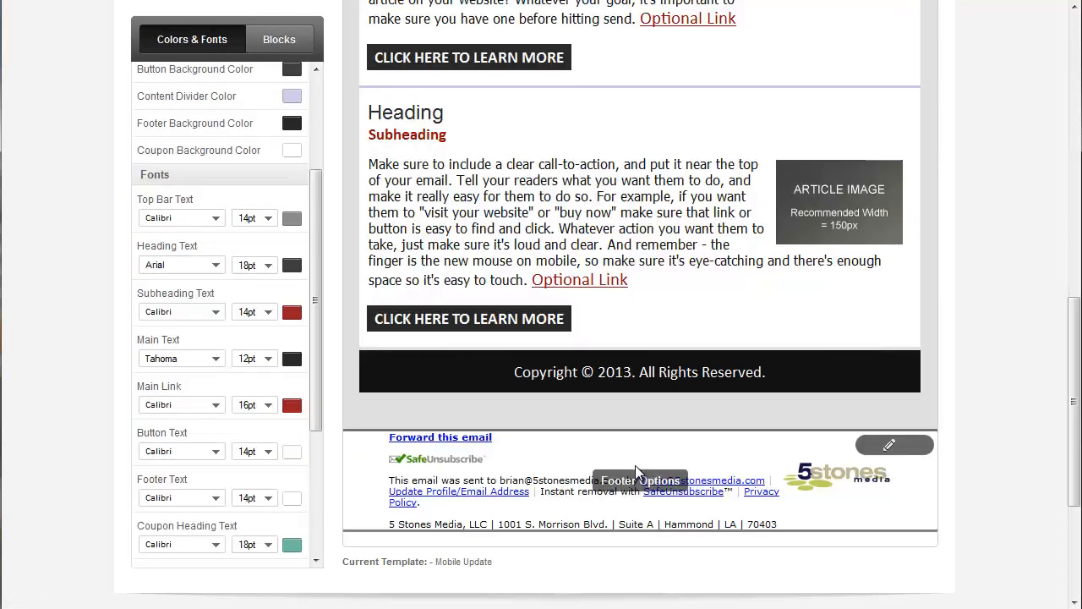
- Set the top background colour to the custom hex value #E0E0E0
scroll(638, 467, "up", 4)
scroll(640, 474, "up", 3)
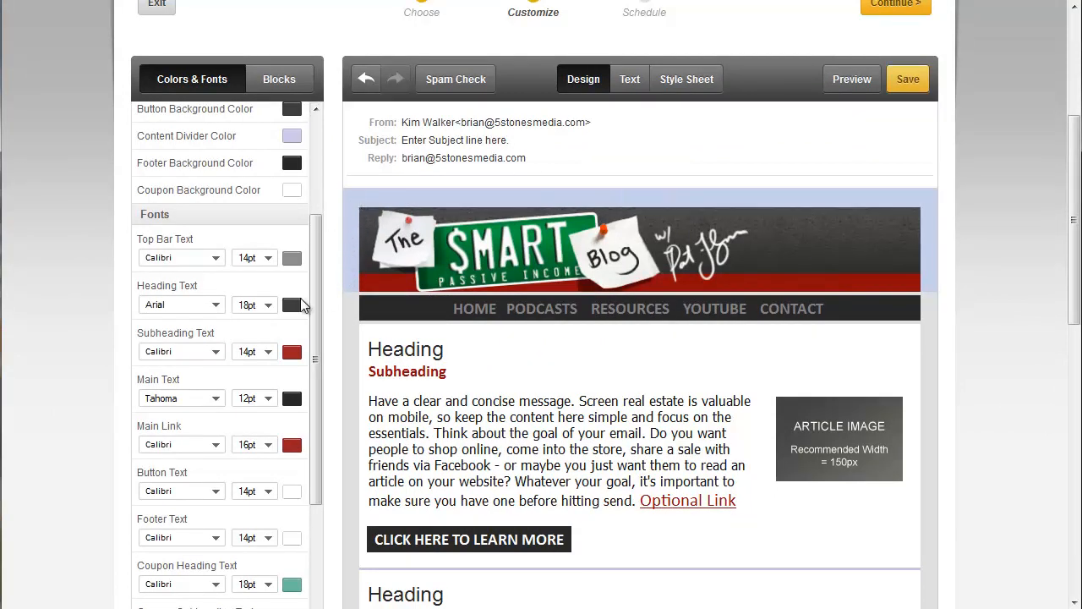
scroll(239, 309, "up", 4)
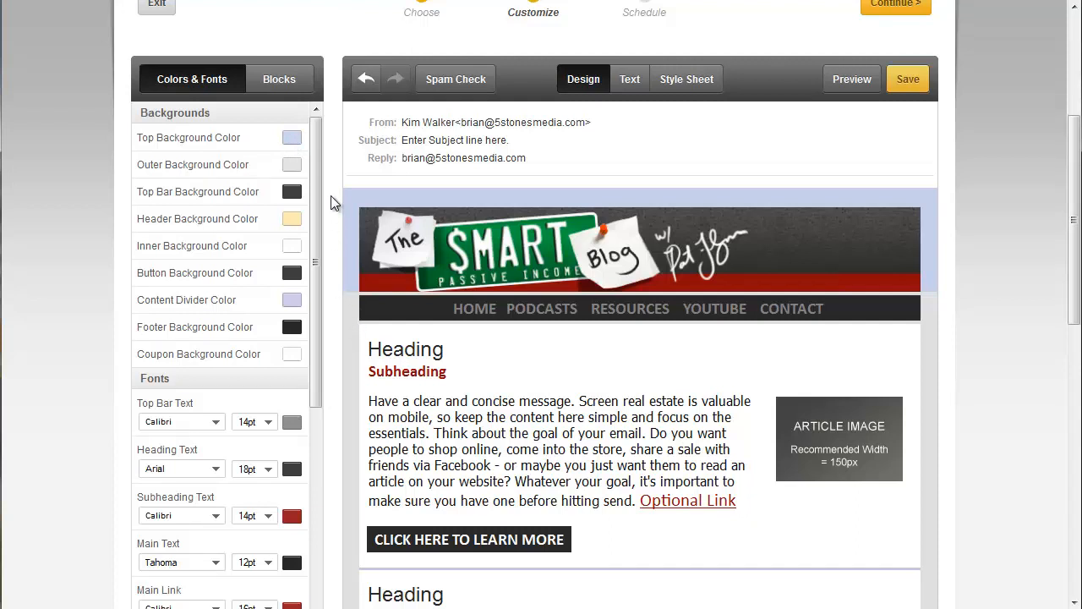
left_click(291, 142)
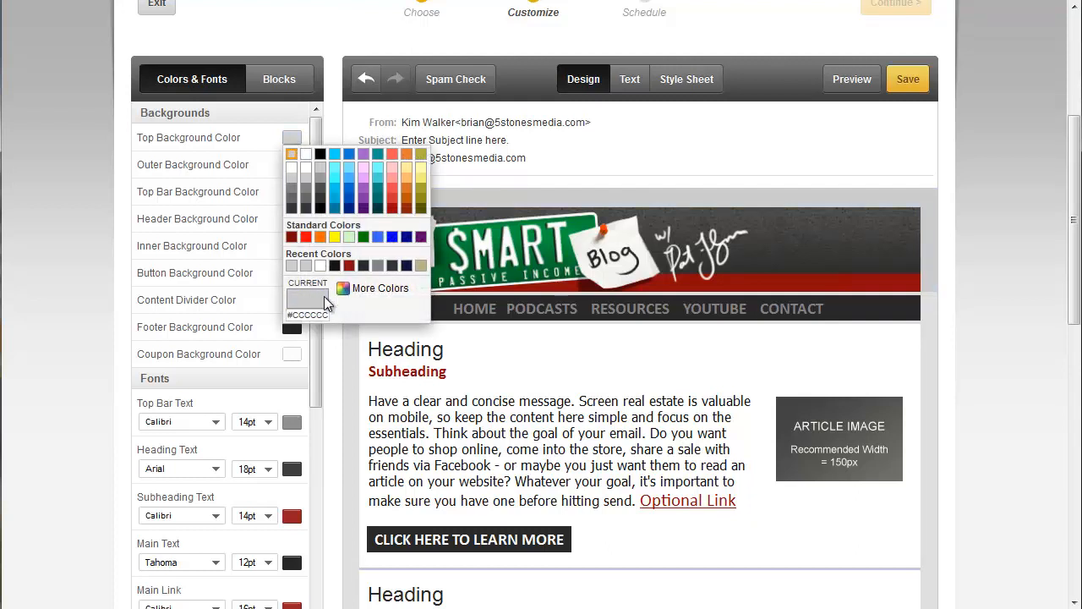
left_click(359, 289)
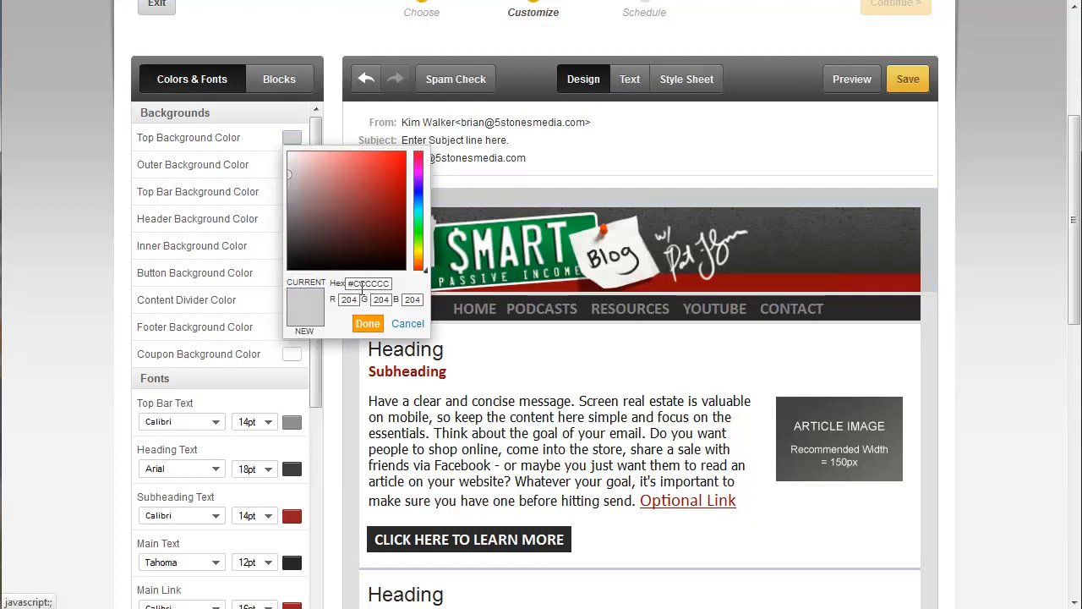
left_click_drag(389, 284, 357, 284)
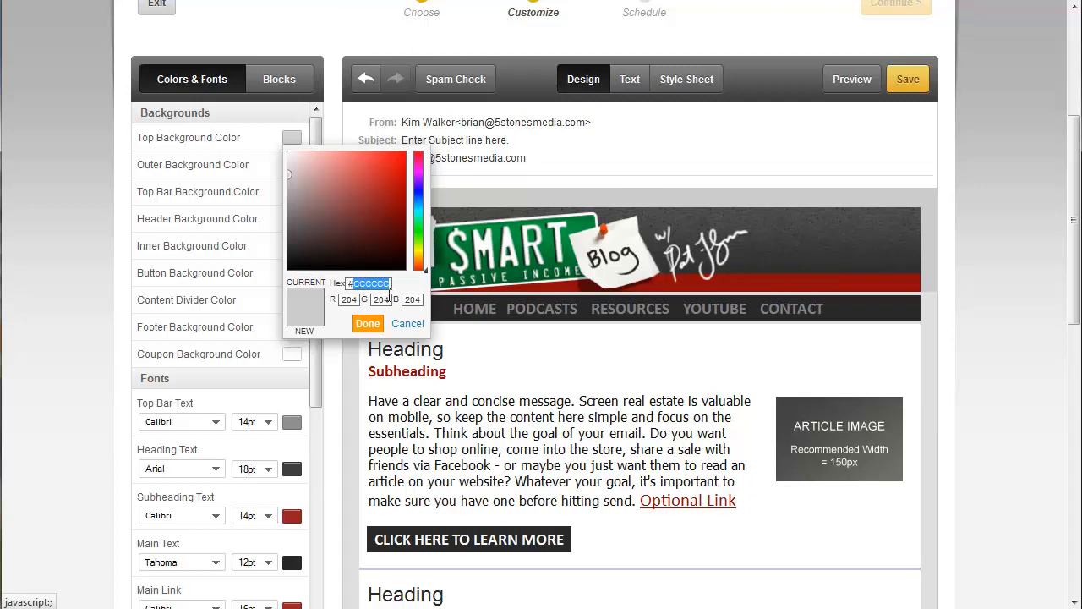
type("E0E0E0")
left_click(372, 325)
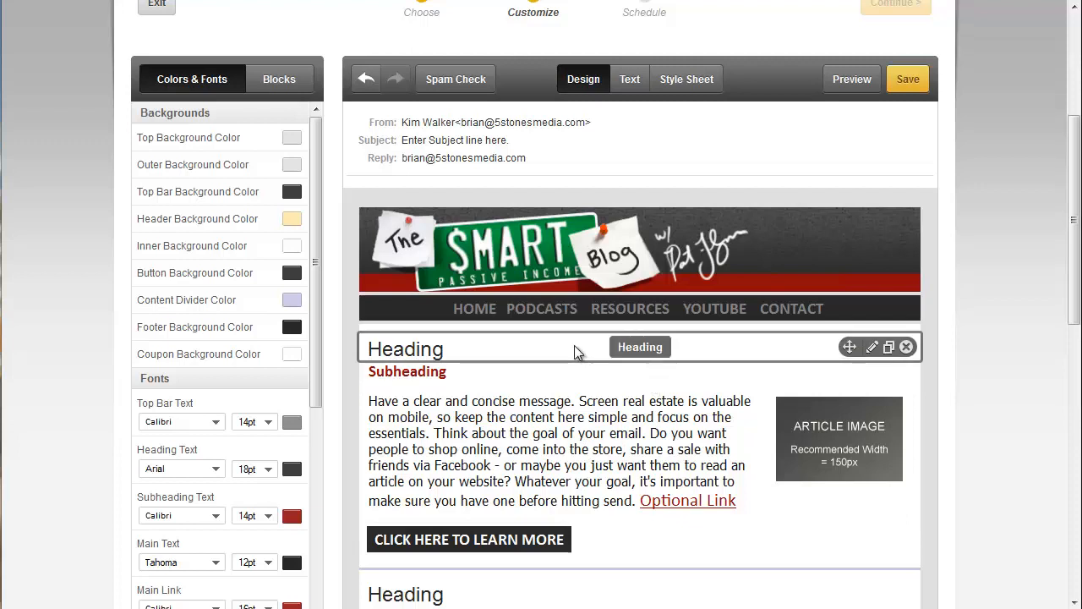
left_click(872, 348)
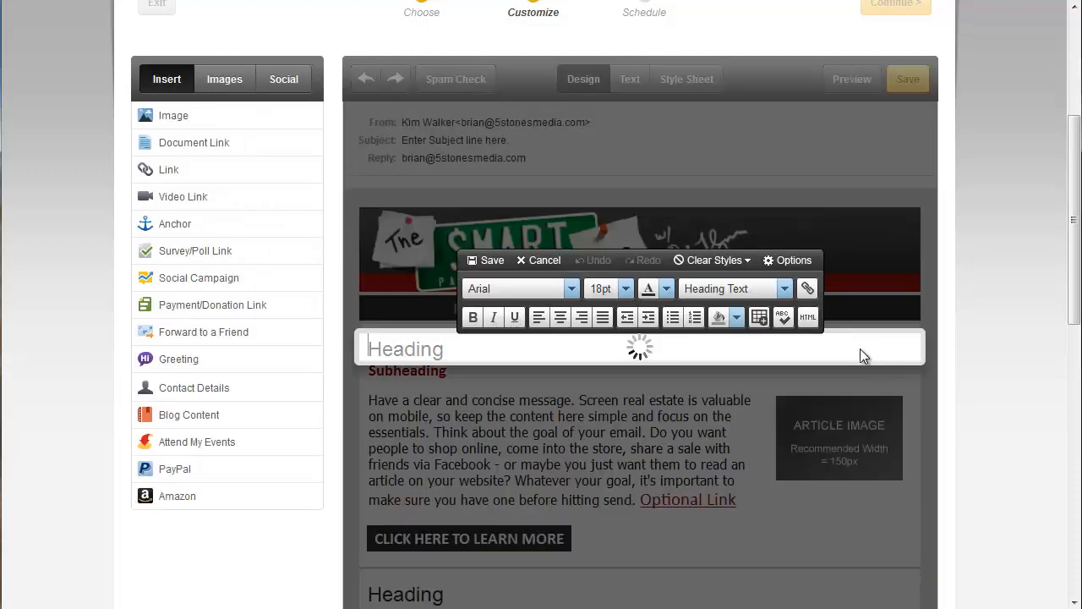
left_click(772, 352)
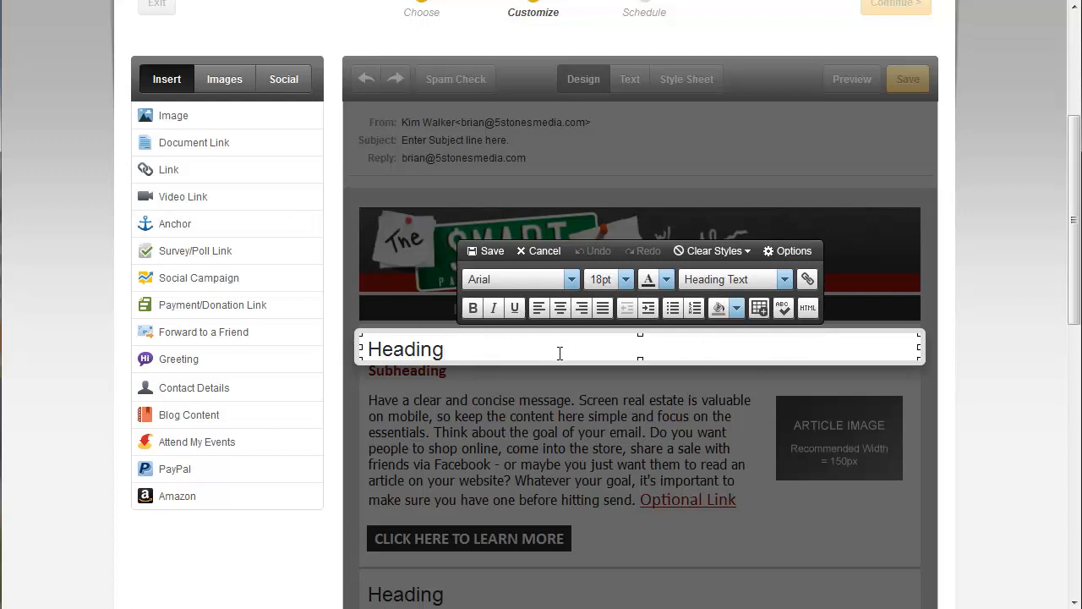
mouse_move(172, 115)
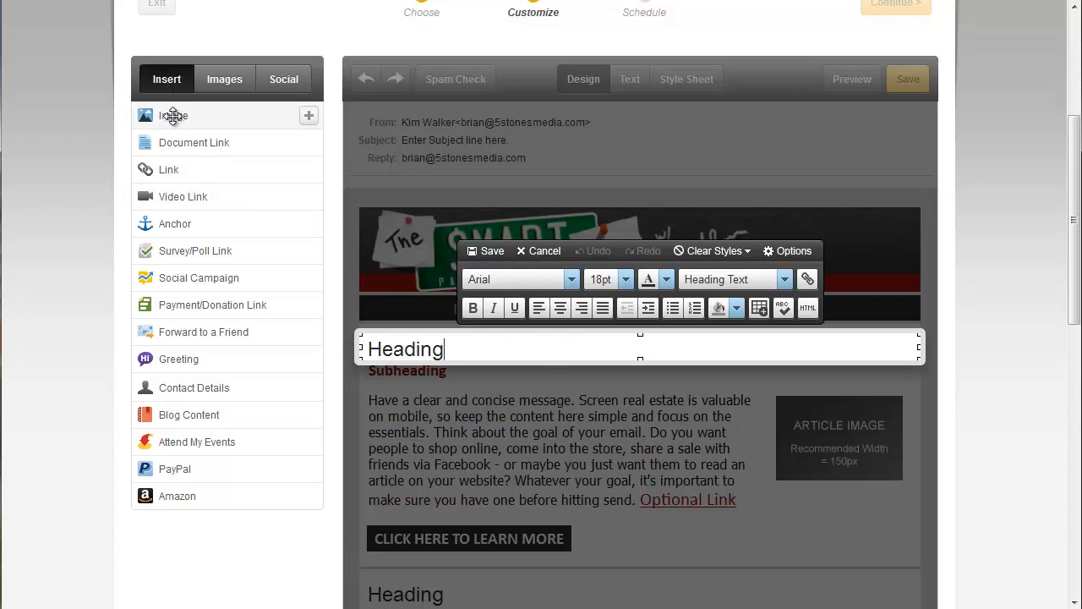
left_click(171, 116)
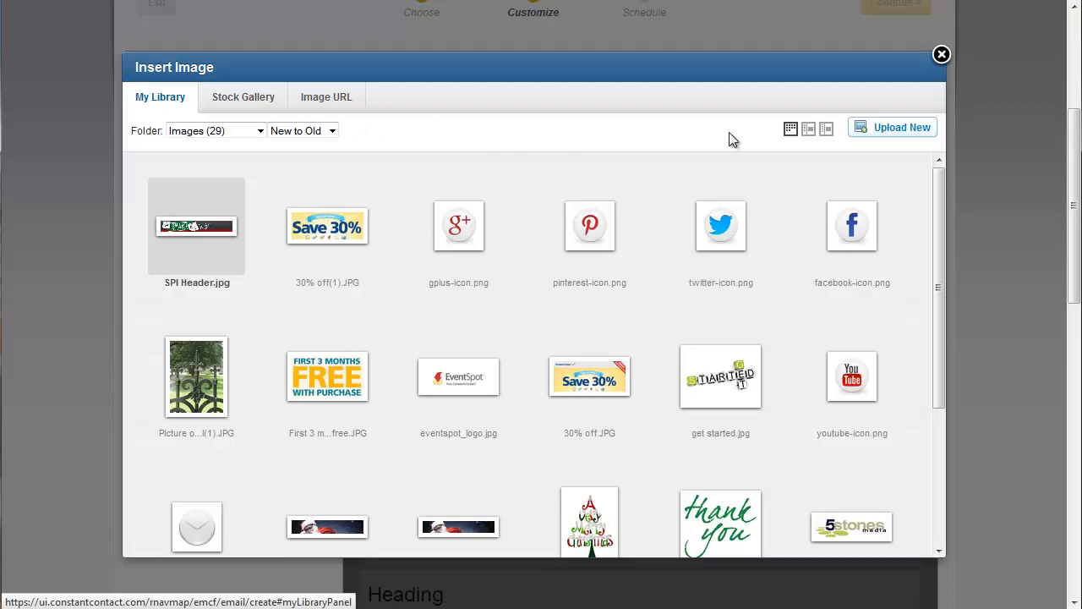
left_click(889, 130)
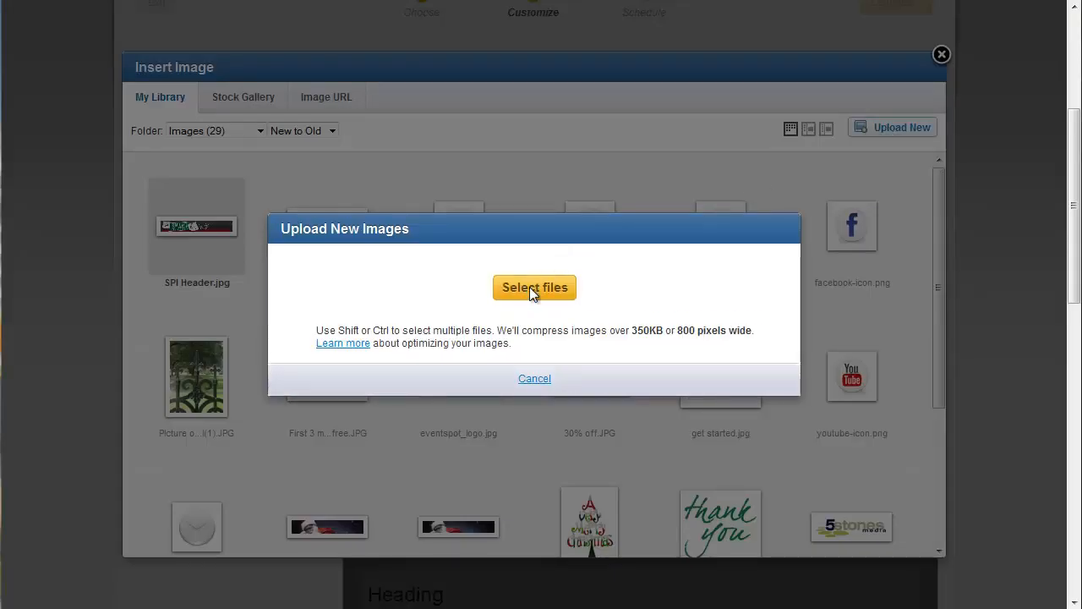
left_click(531, 290)
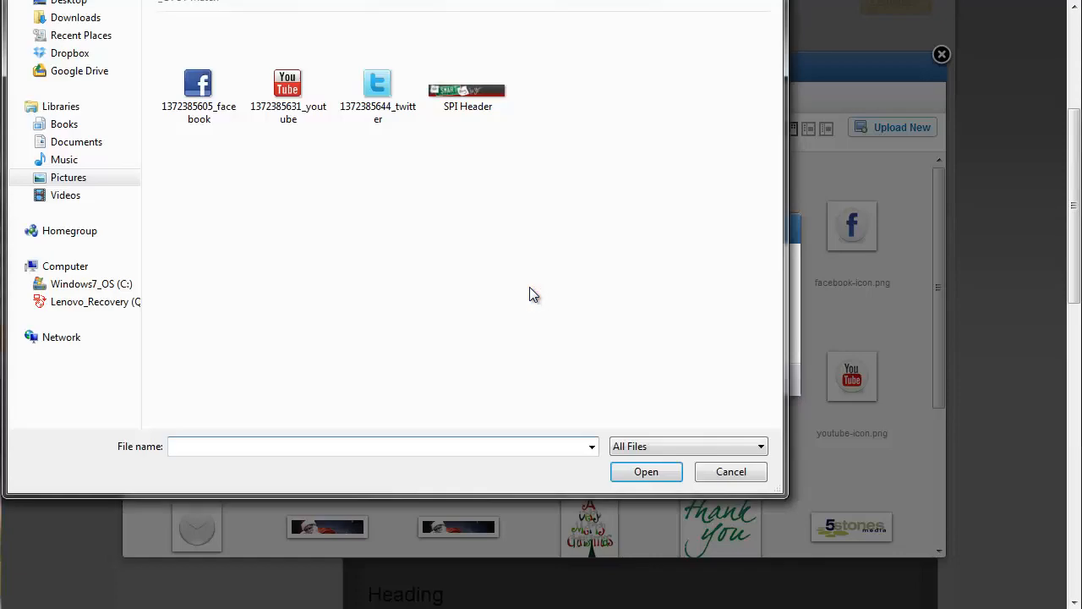
double_click(207, 85)
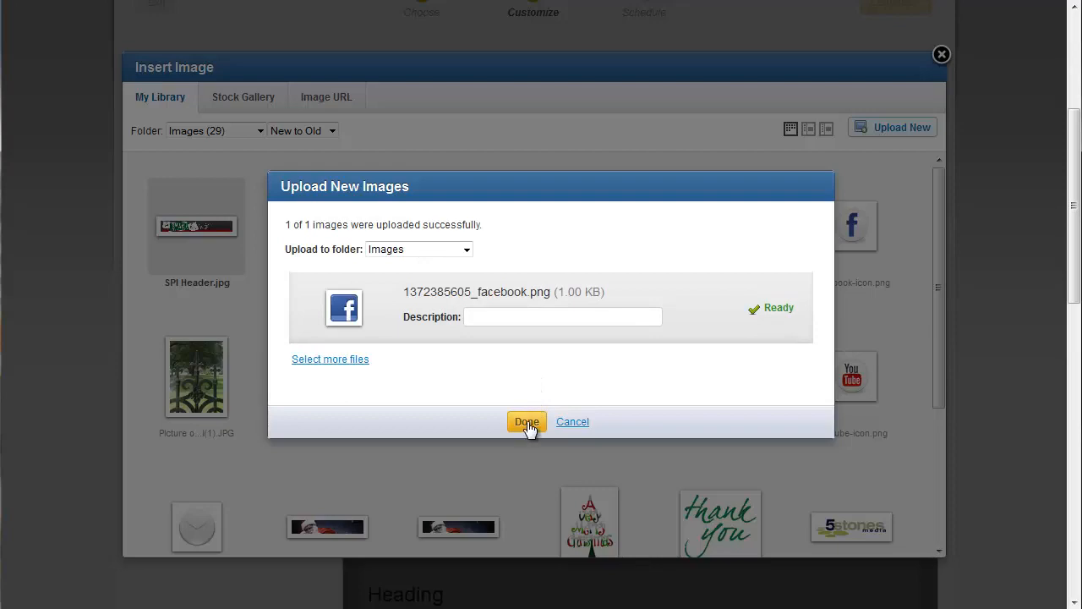
left_click(353, 361)
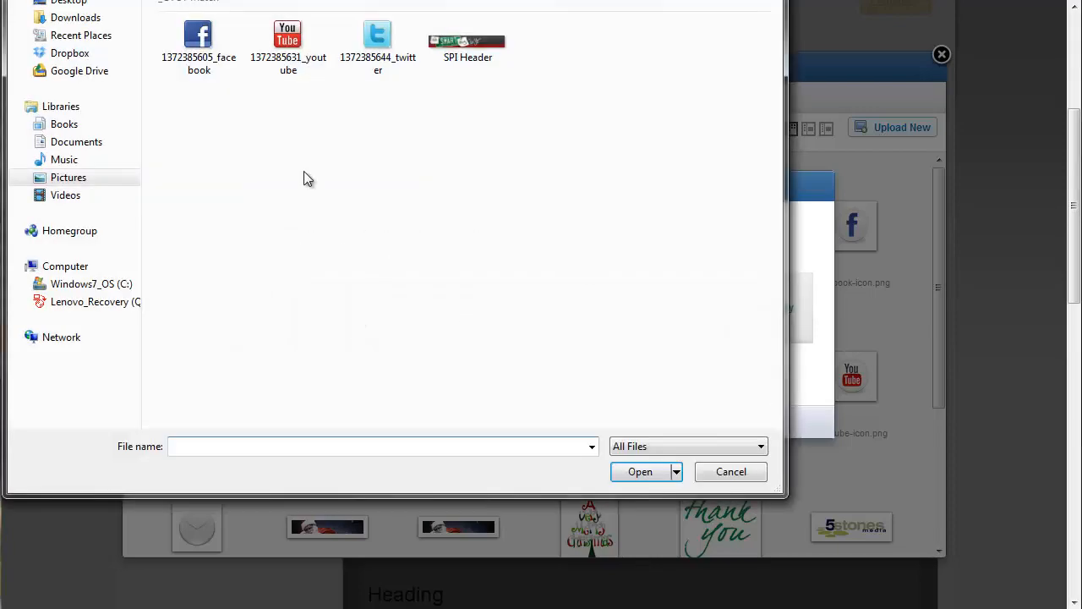
double_click(287, 42)
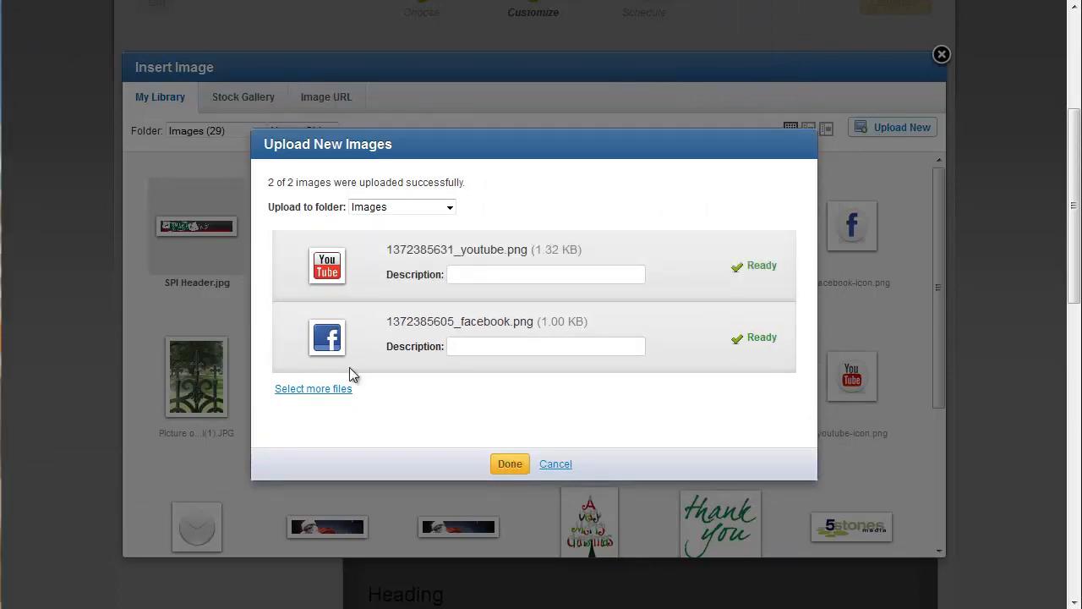
left_click(345, 388)
double_click(373, 41)
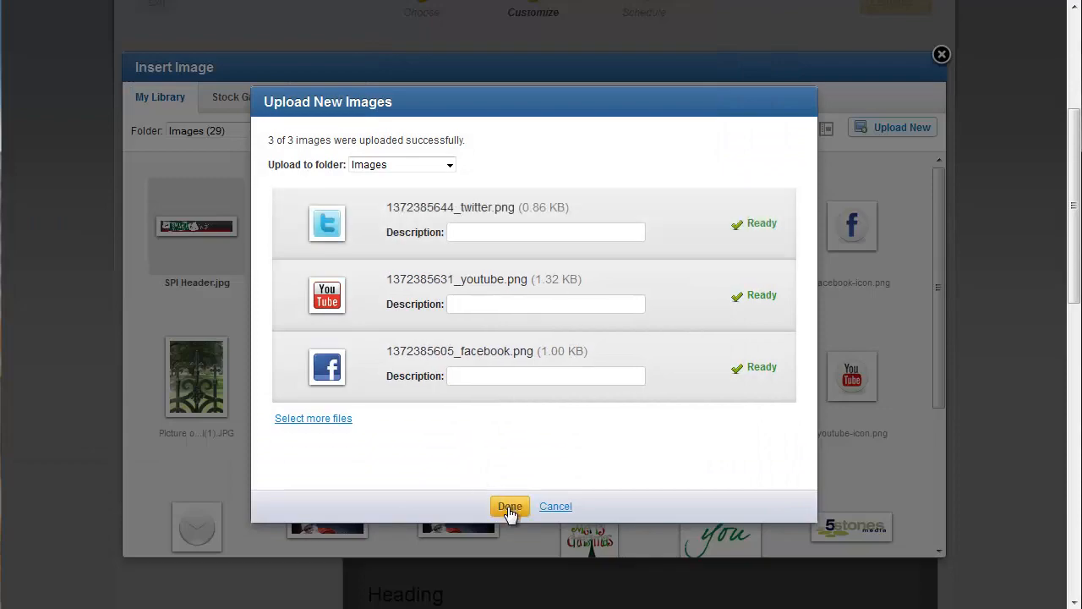
left_click(510, 506)
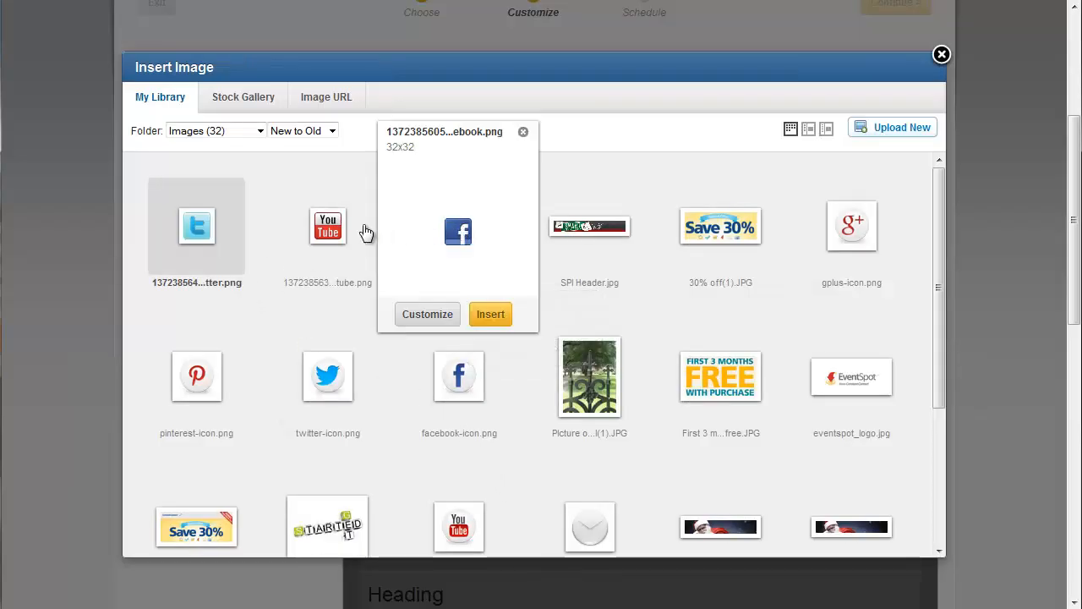
left_click(334, 228)
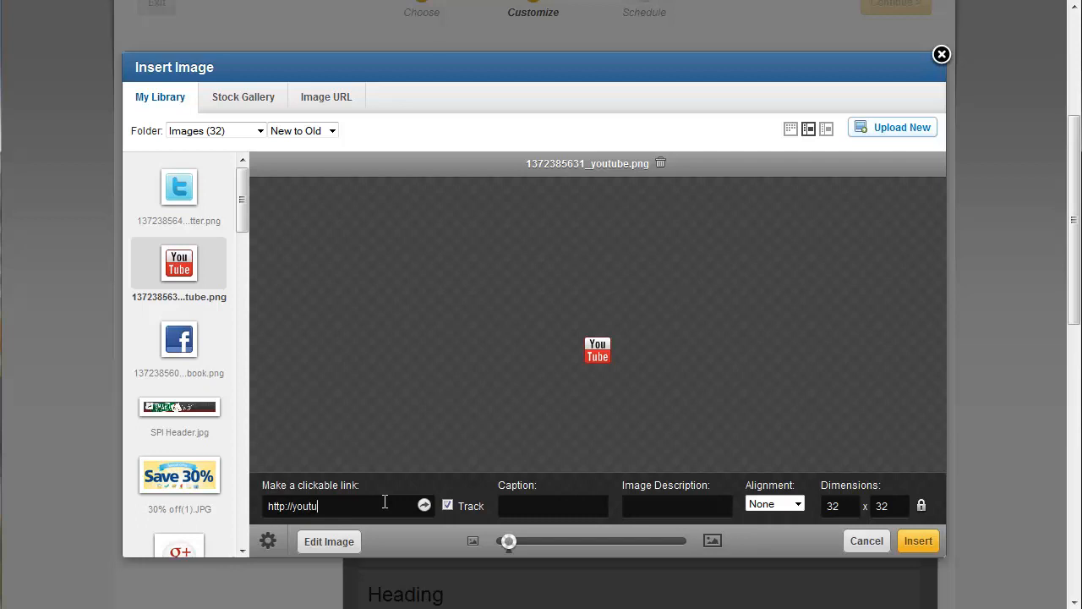
type("be.com")
left_click(917, 545)
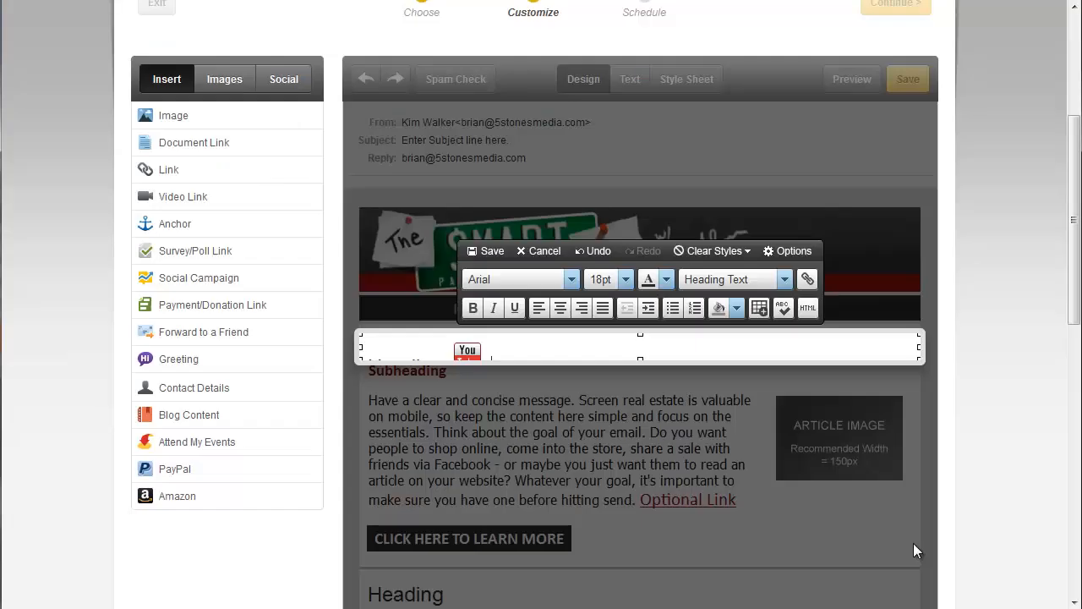
- Set the YouTube icon's alignment in the heading block to Right
mouse_move(467, 359)
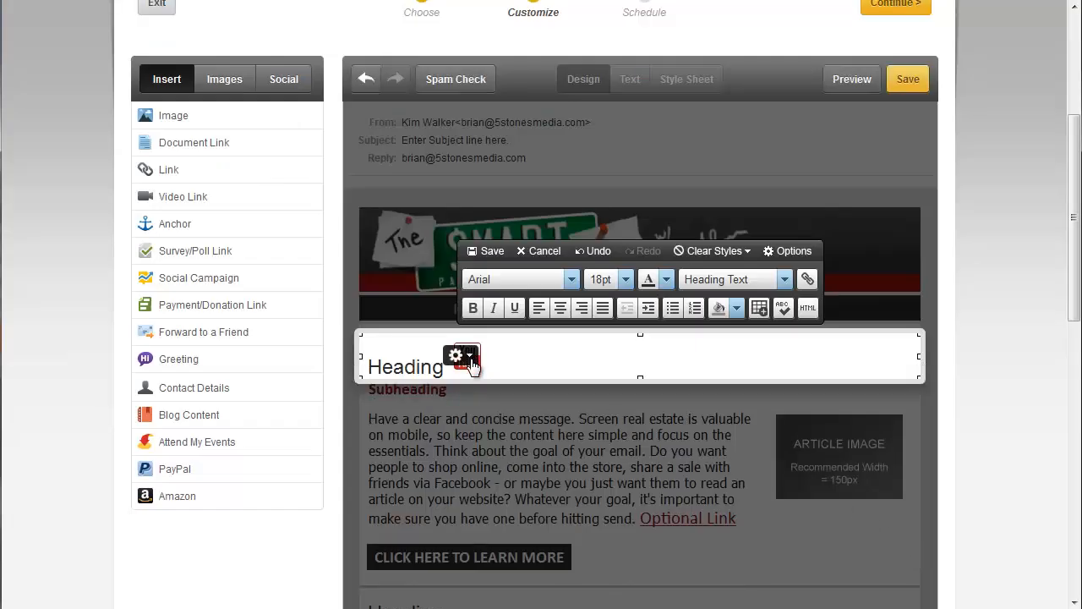
left_click(463, 356)
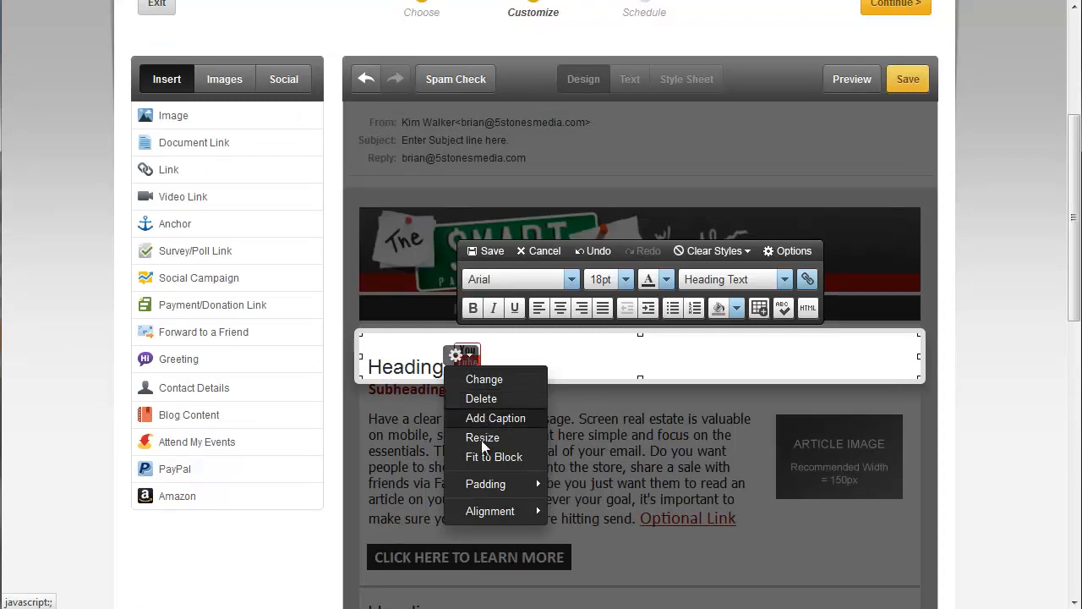
mouse_move(499, 511)
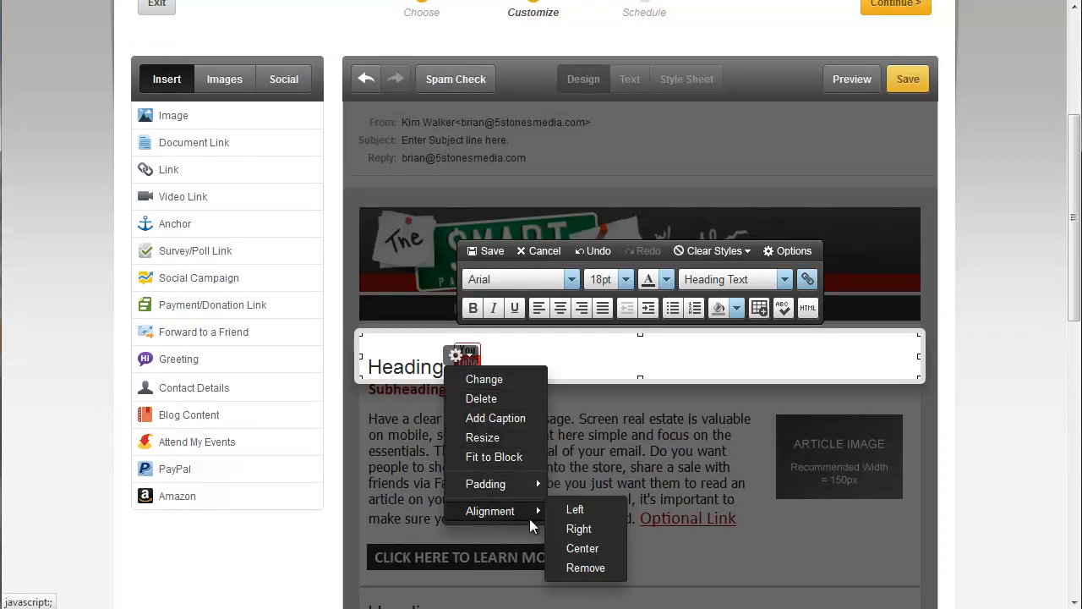
left_click(573, 527)
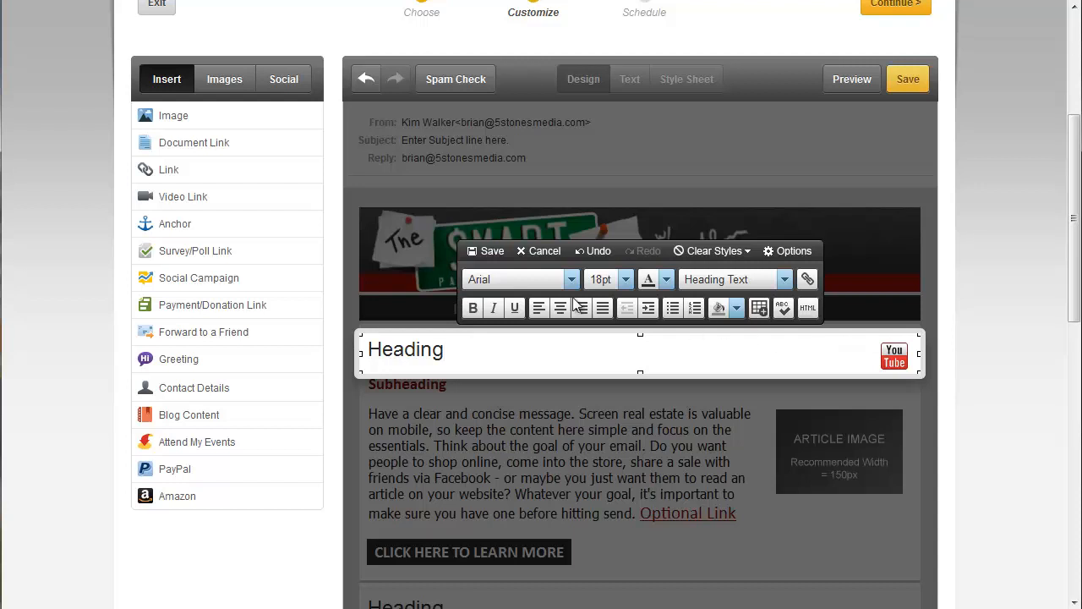
- Insert the newly uploaded Twitter icon into the heading block with Right alignment
left_click(180, 124)
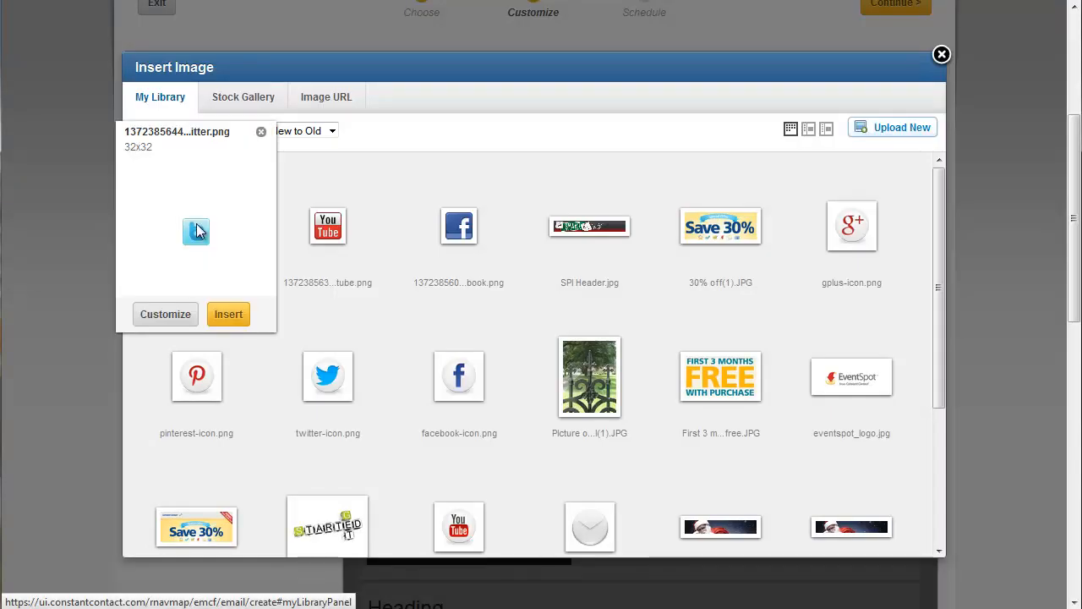
left_click(197, 231)
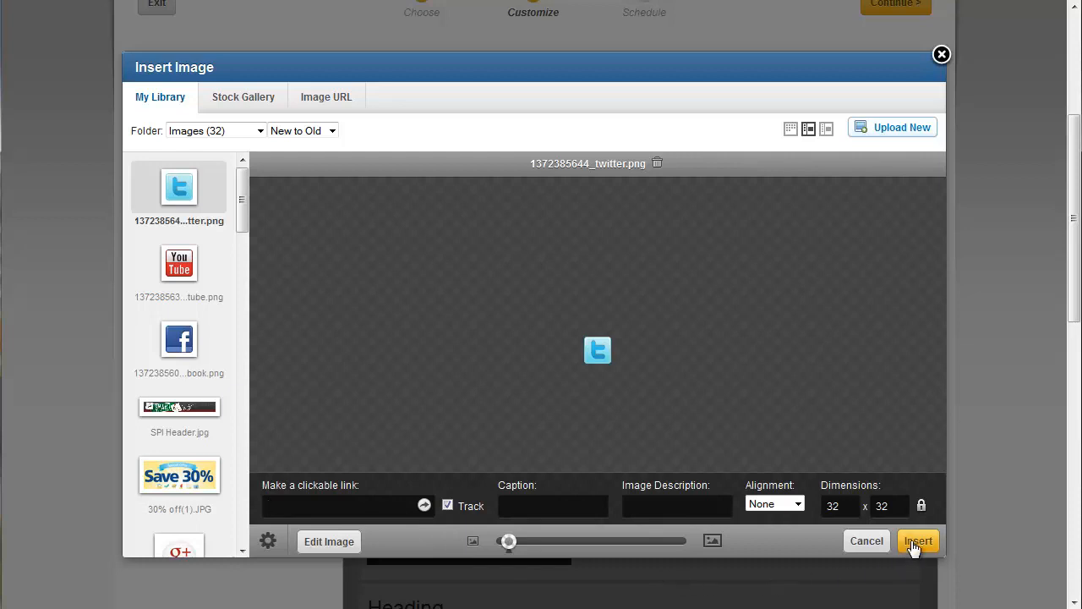
left_click(795, 504)
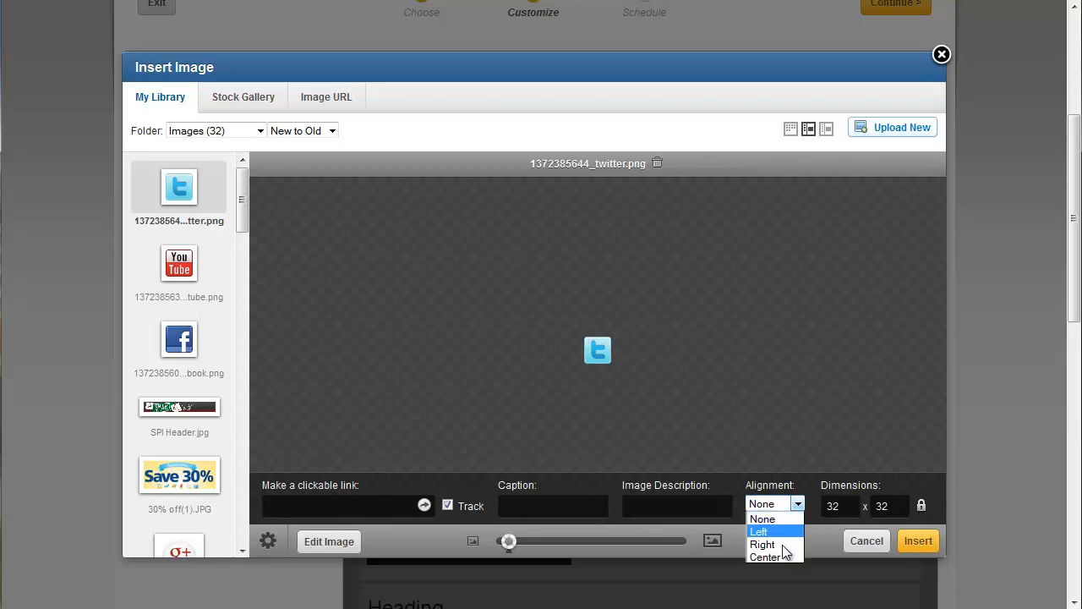
left_click(786, 545)
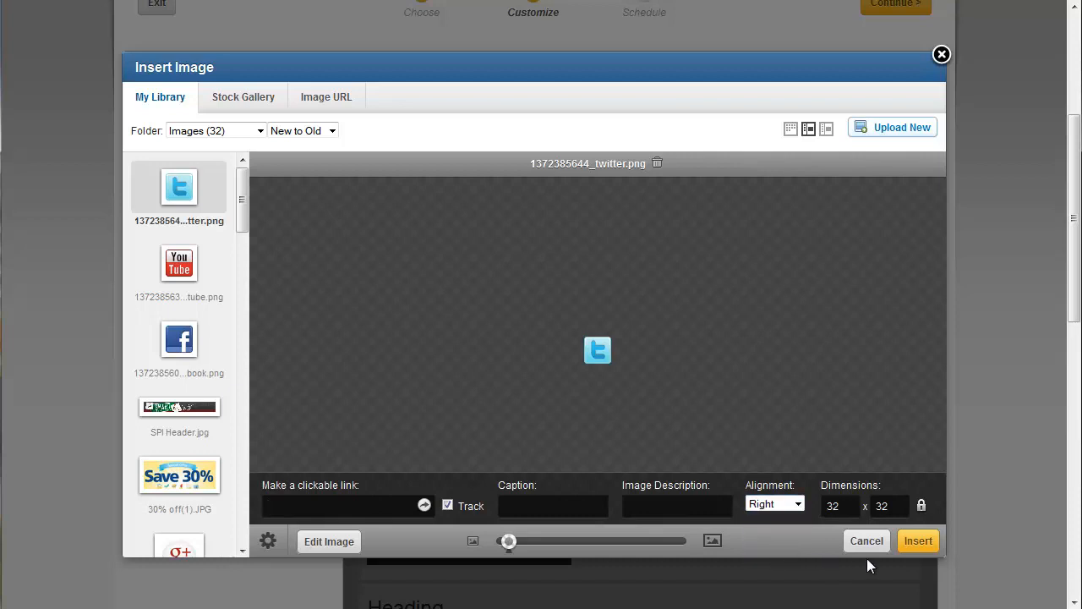
left_click(917, 544)
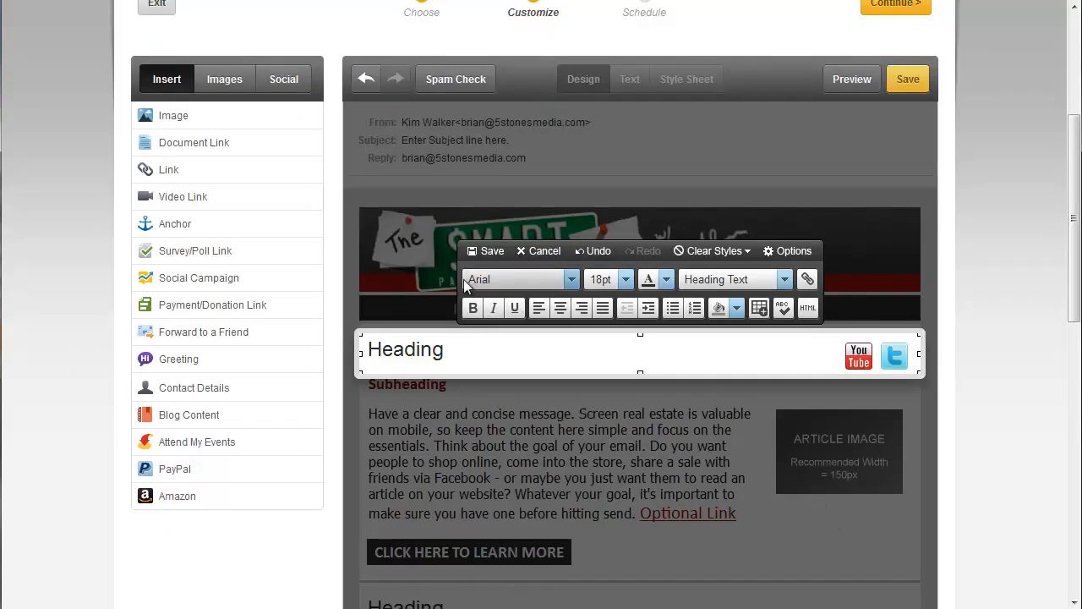
- Insert the newly uploaded Facebook icon with Right alignment and save the heading block
left_click(188, 119)
left_click(456, 227)
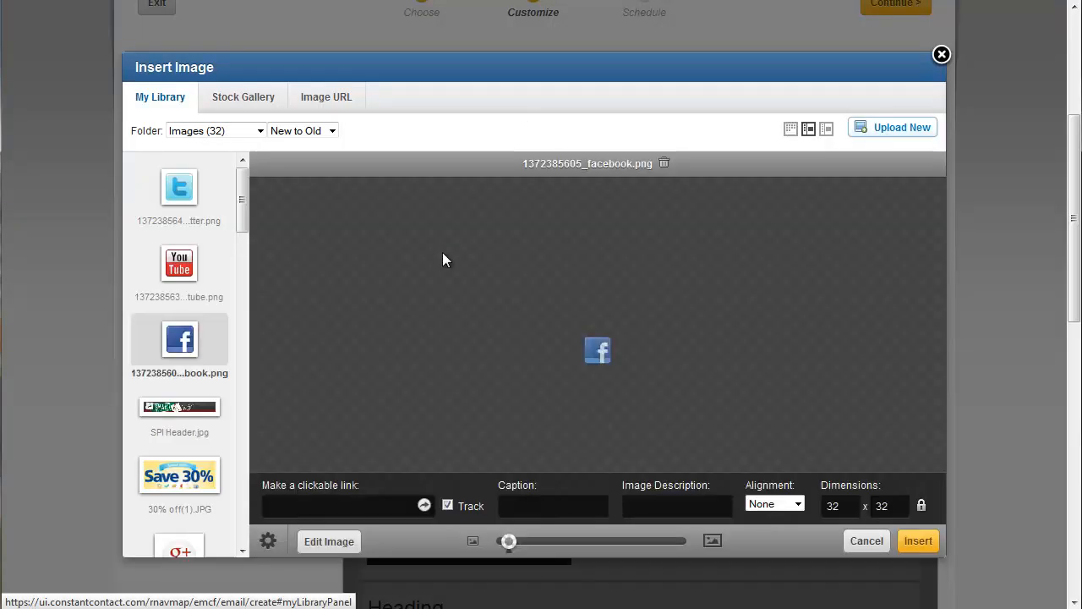
left_click(797, 504)
left_click(780, 545)
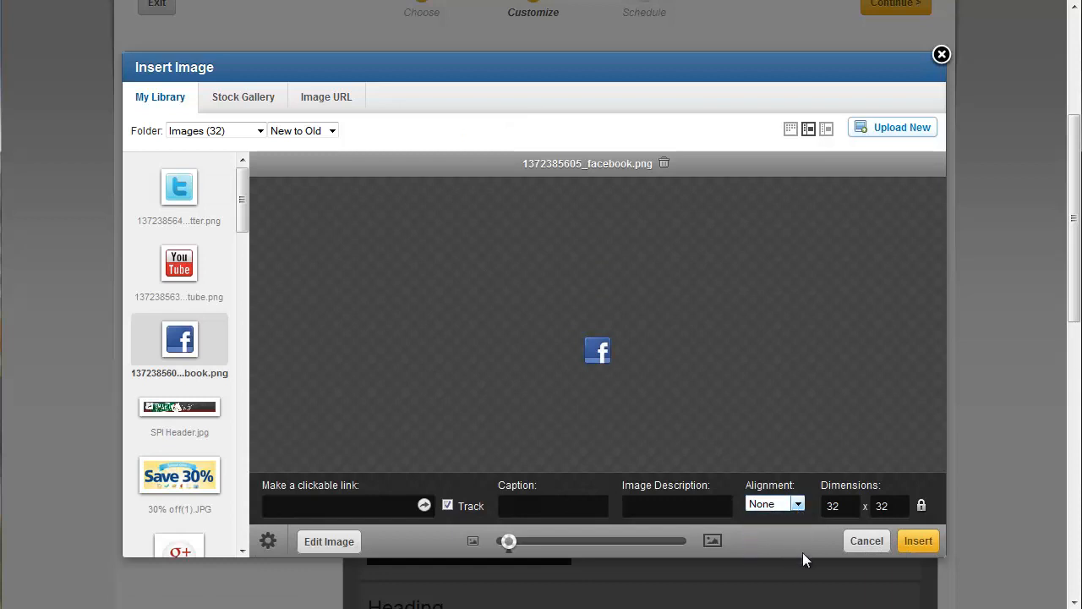
left_click(919, 541)
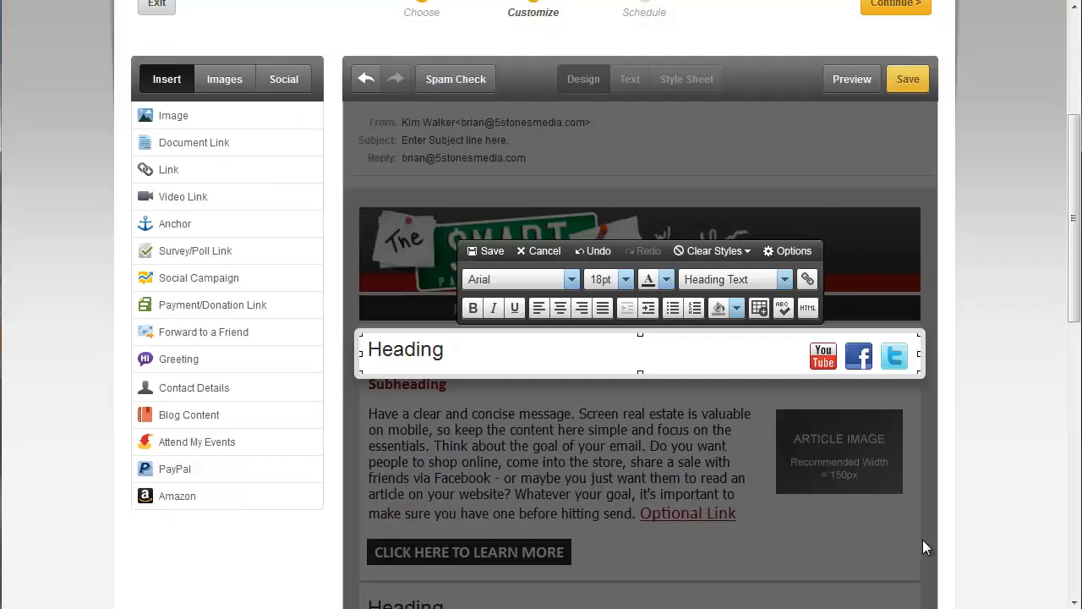
left_click(488, 252)
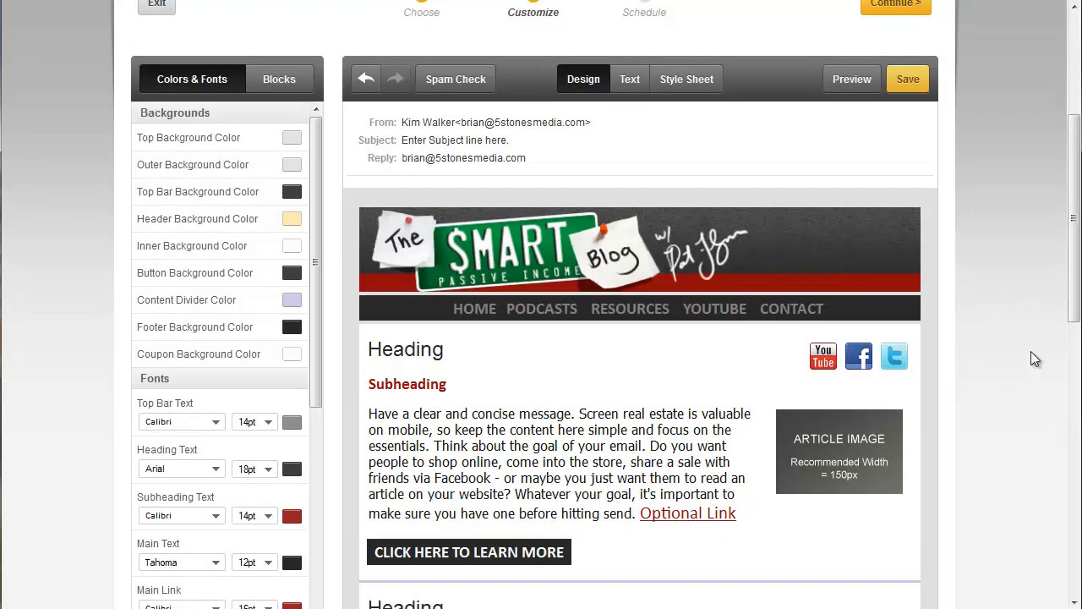
- Review the email design from header to footer and compare its look with the Smart Passive Income website
scroll(1027, 347, "down", 3)
scroll(1021, 344, "down", 3)
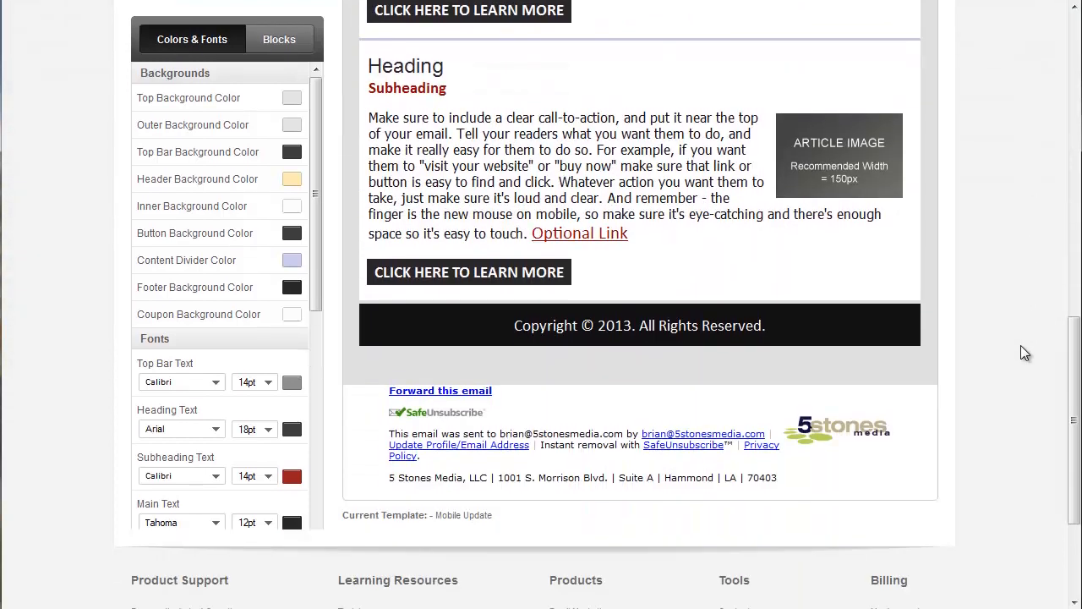
scroll(1020, 345, "up", 2)
scroll(1021, 354, "up", 2)
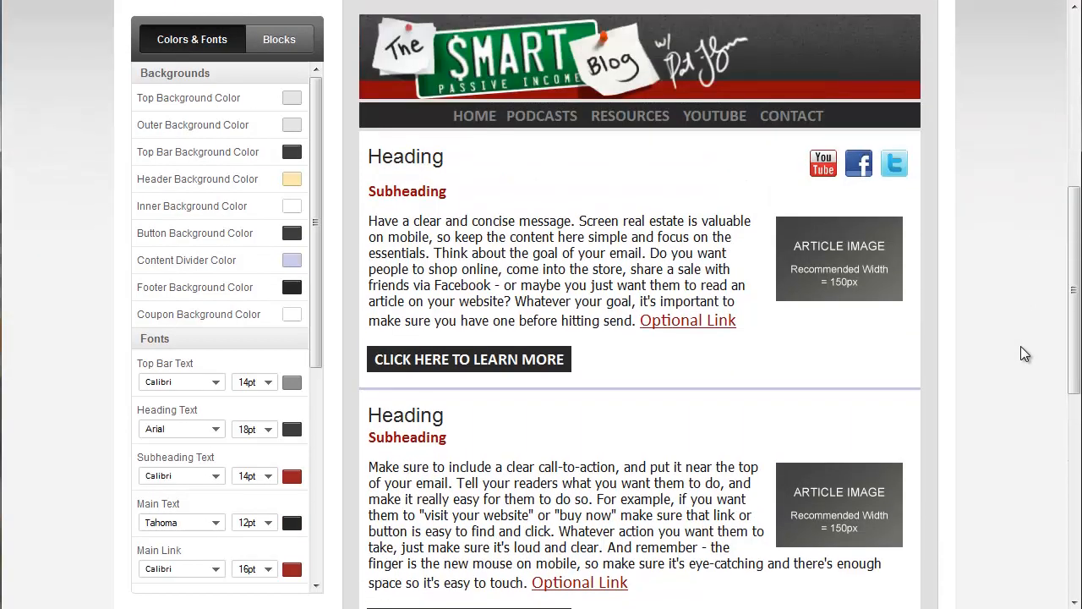
scroll(1020, 353, "up", 2)
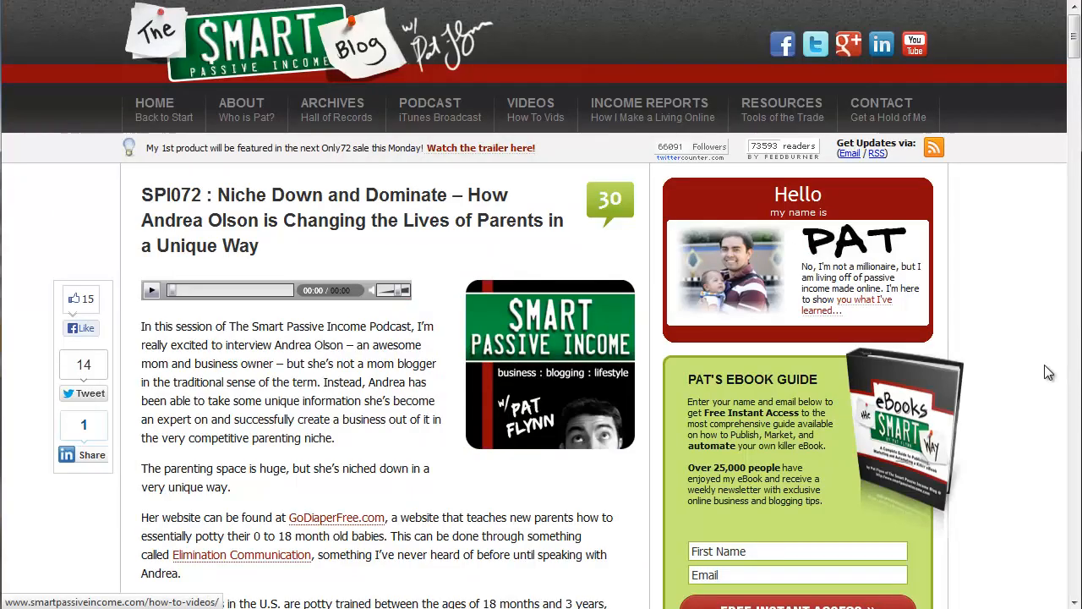
scroll(1035, 356, "down", 7)
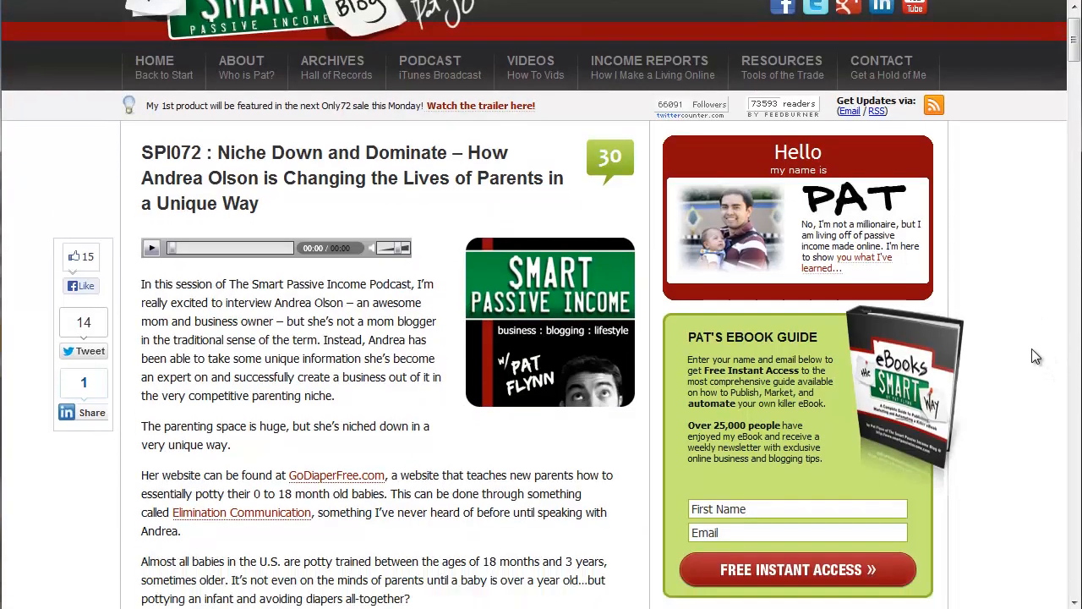
scroll(1031, 356, "down", 5)
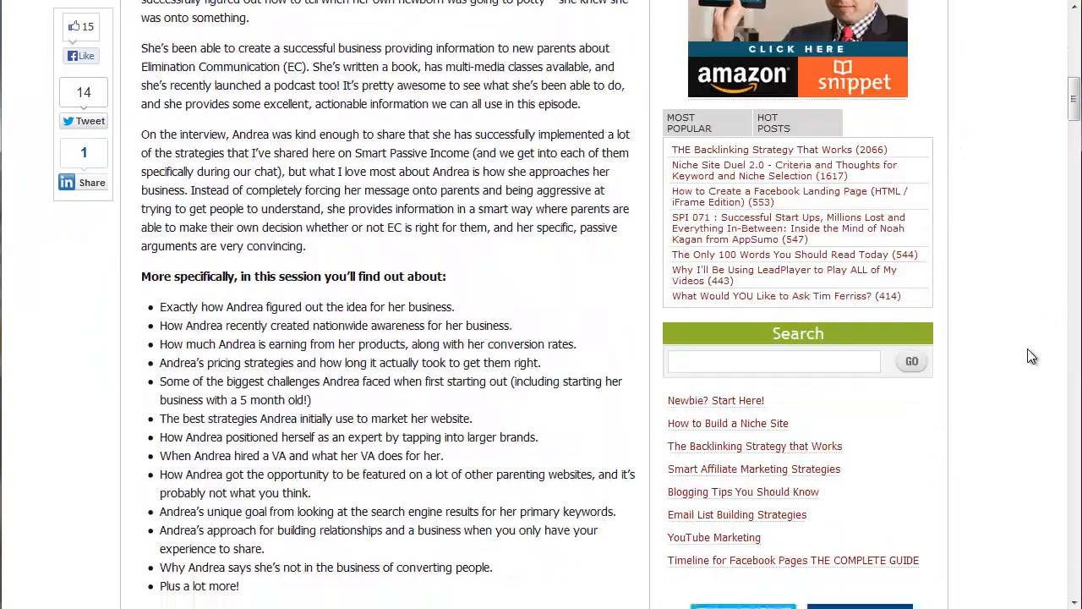
scroll(1028, 356, "down", 4)
scroll(1032, 364, "up", 7)
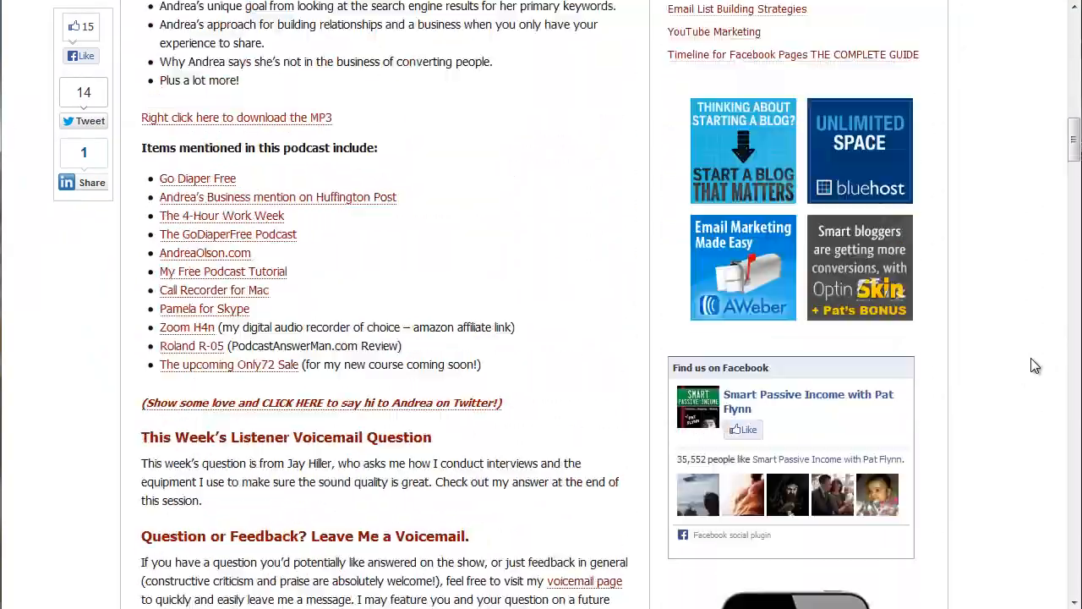
scroll(1040, 383, "up", 10)
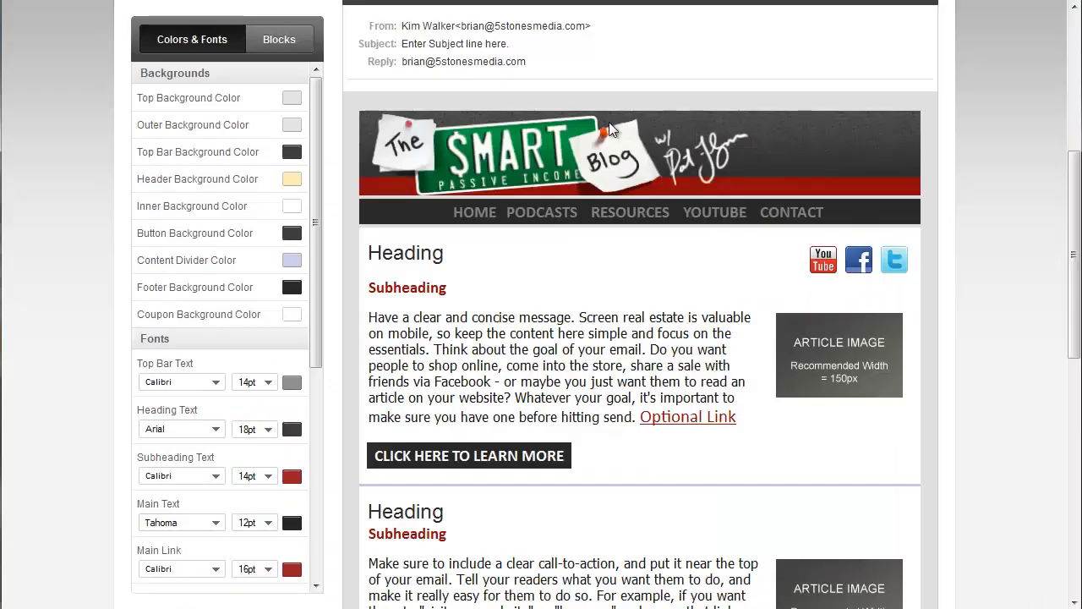
mouse_move(691, 120)
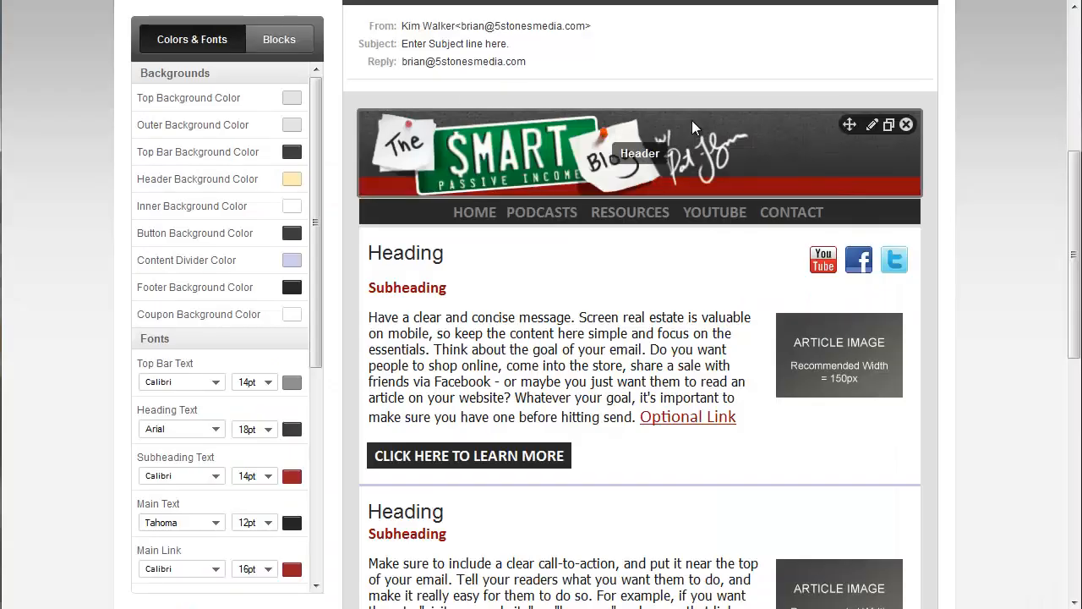
scroll(1022, 248, "down", 1)
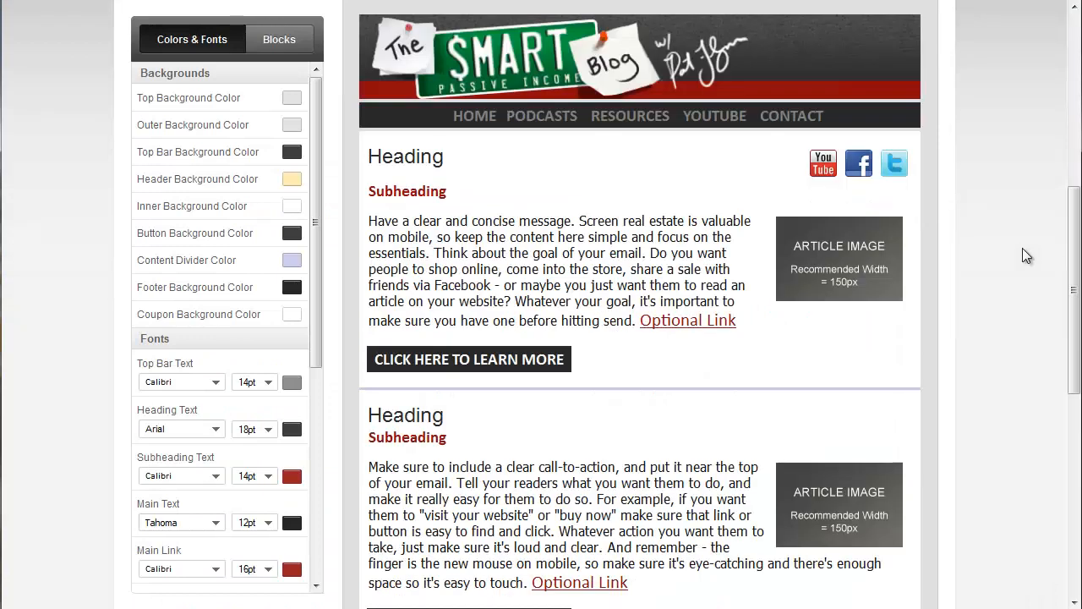